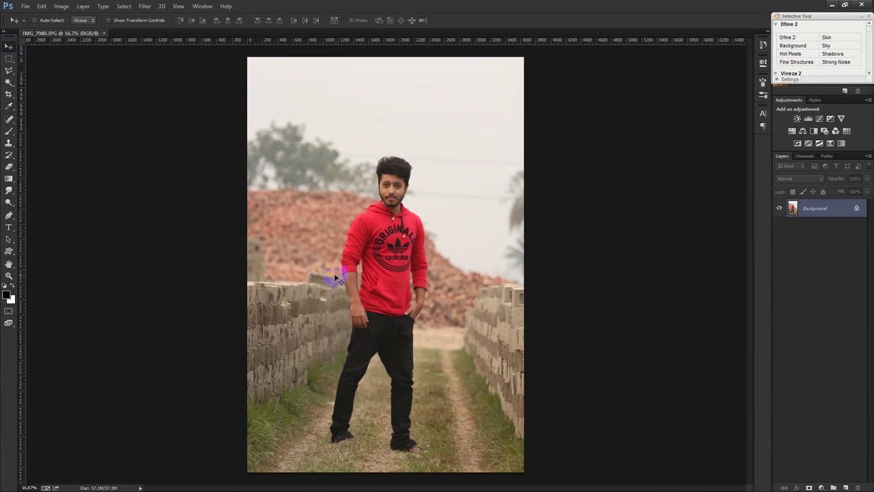
- Apply Auto Contrast from the Image menu to the portrait photo IMG_7980.JPG
scroll(352, 310, up, 1)
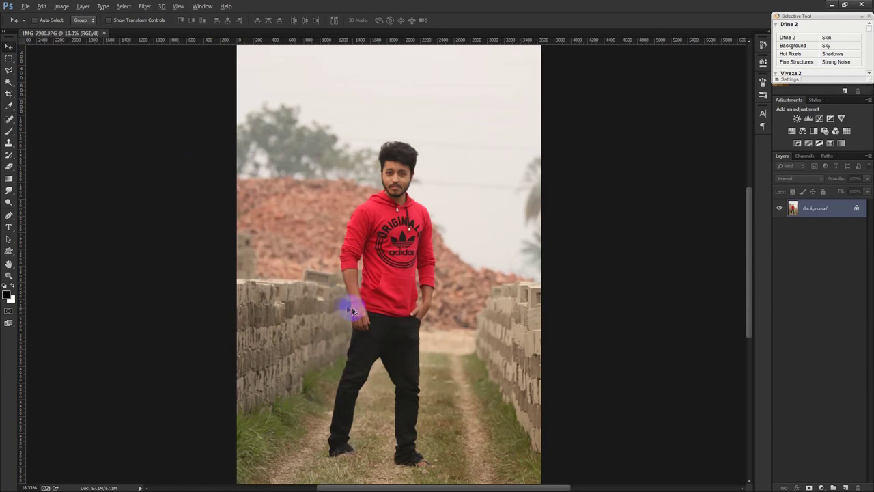
click(62, 7)
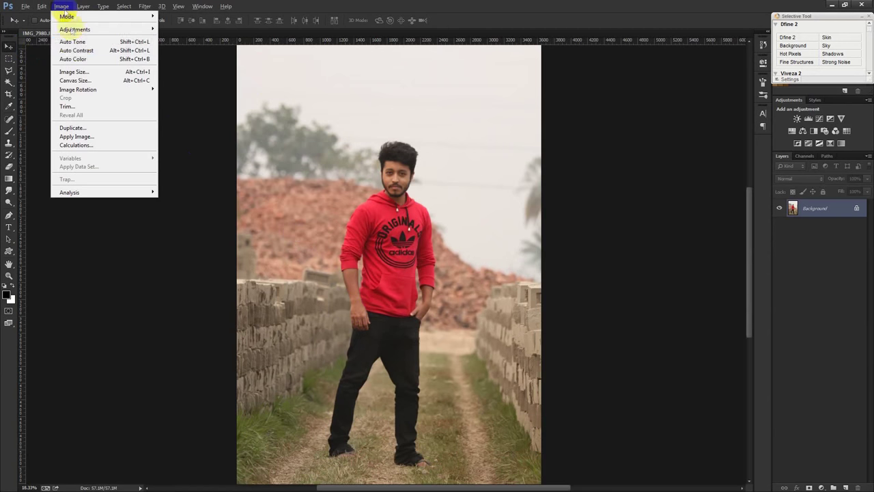
click(78, 50)
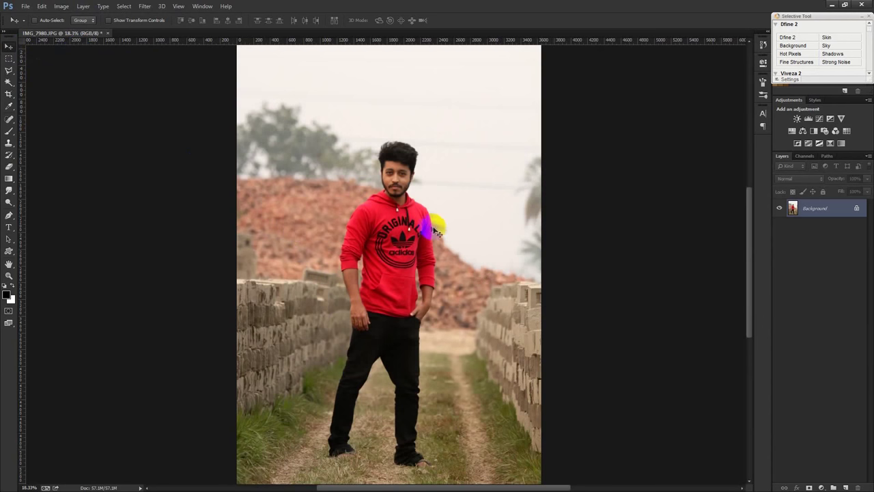
- Choose the Quick Selection Tool from the selection tools group
scroll(401, 177, up, 5)
scroll(400, 176, up, 7)
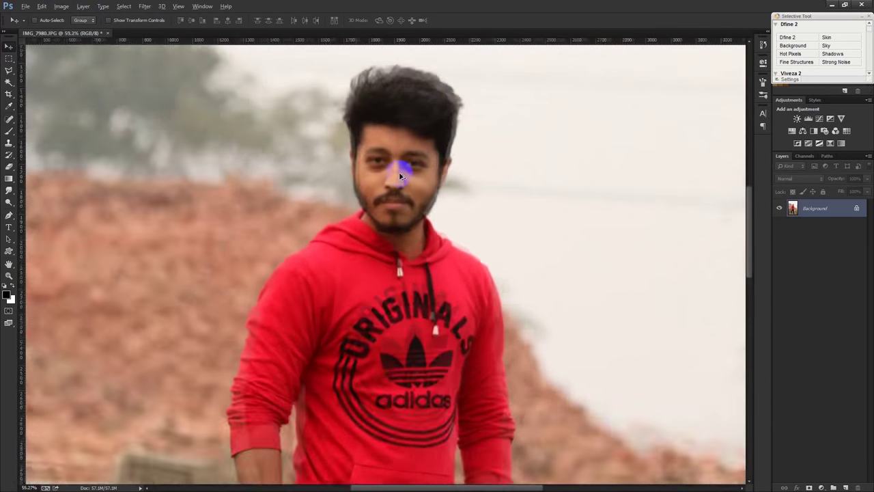
scroll(400, 176, up, 6)
scroll(400, 177, up, 1)
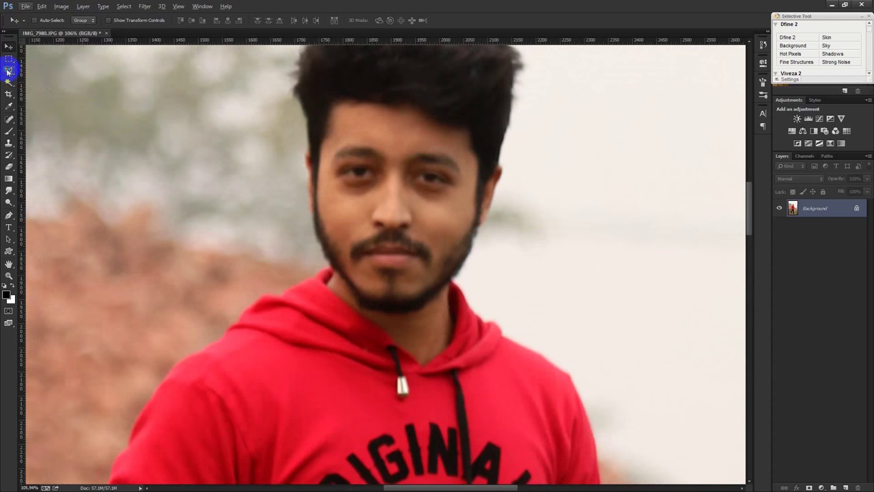
click(8, 71)
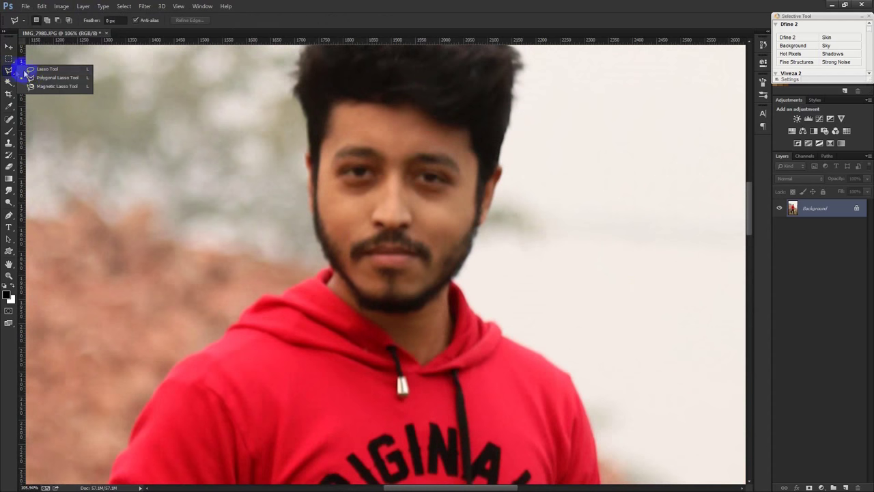
click(8, 82)
click(39, 82)
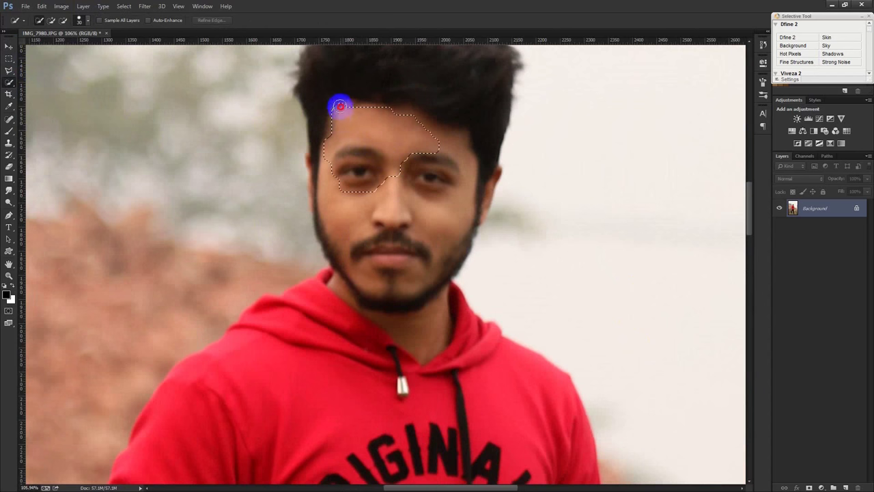
- Brush a selection over the man's forehead, face, chin, neck and right cheek
mouse_move(368, 109)
mouse_down()
mouse_move(412, 117)
mouse_move(365, 106)
mouse_up()
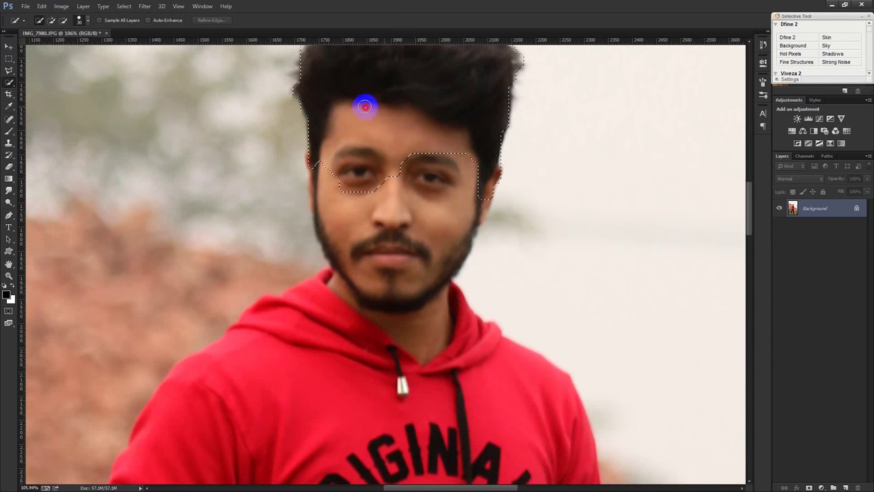
drag(439, 146, 470, 172)
mouse_move(426, 251)
mouse_down()
mouse_move(395, 312)
mouse_move(415, 330)
mouse_up()
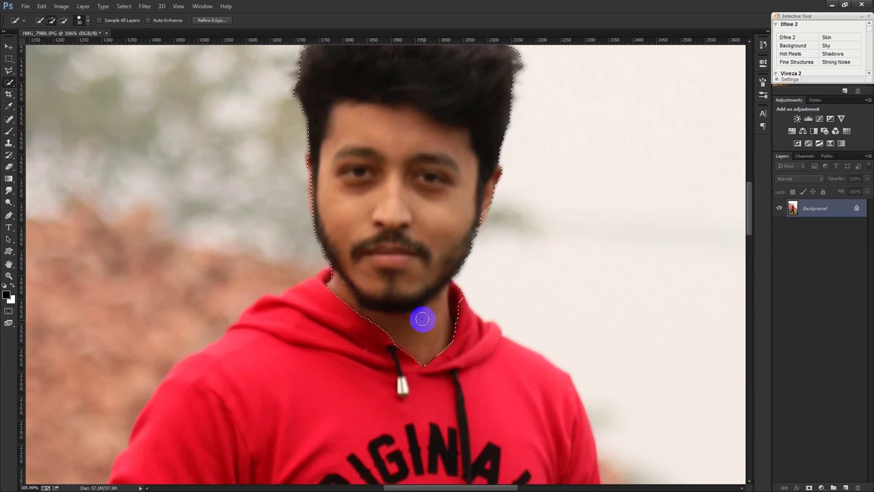
drag(423, 319, 462, 316)
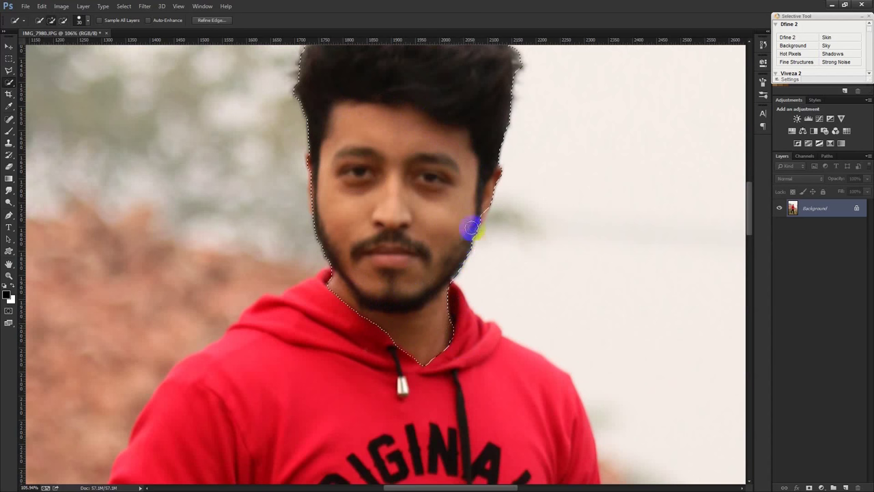
drag(475, 213, 340, 235)
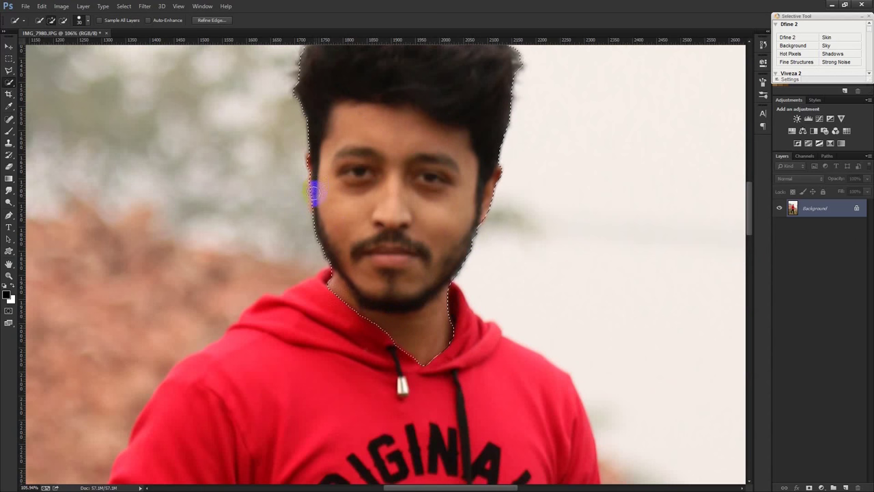
mouse_move(387, 205)
mouse_down()
mouse_move(396, 343)
mouse_move(414, 185)
mouse_move(430, 218)
mouse_move(384, 317)
mouse_move(397, 200)
mouse_up()
scroll(312, 316, down, 3)
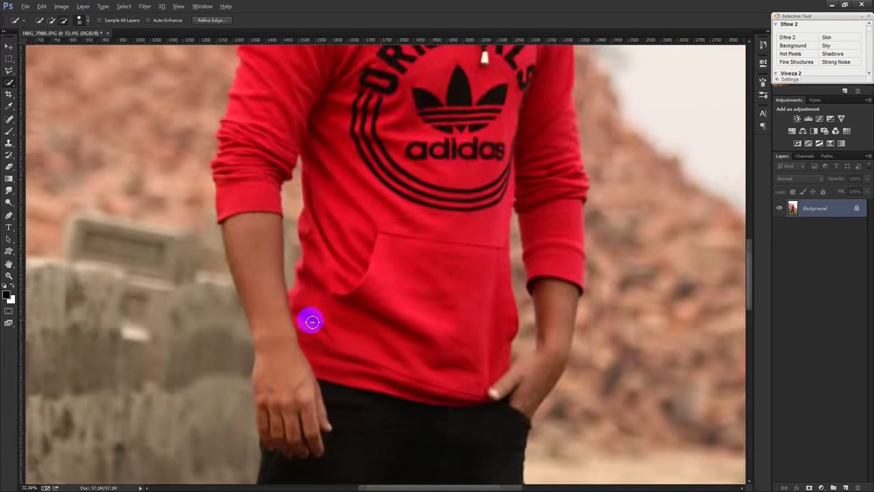
- Add the man's forearm and hand to the selection, trimming around the finger edges
scroll(307, 319, down, 3)
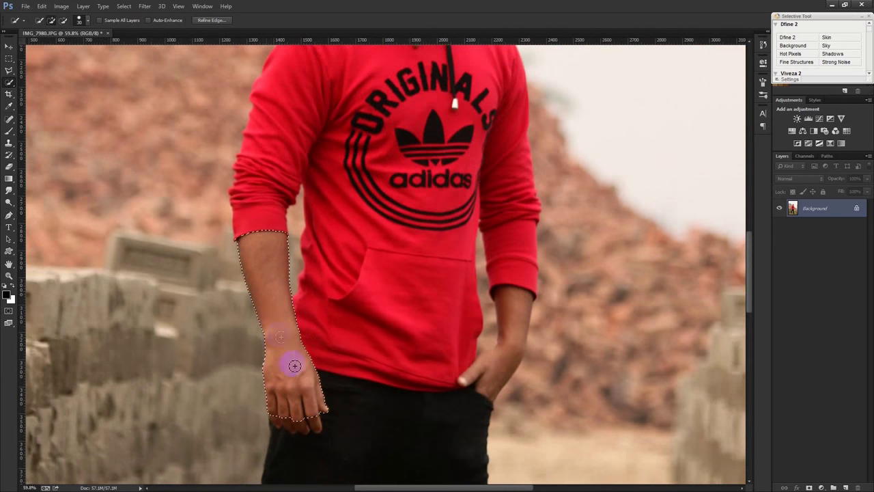
scroll(293, 374, down, 5)
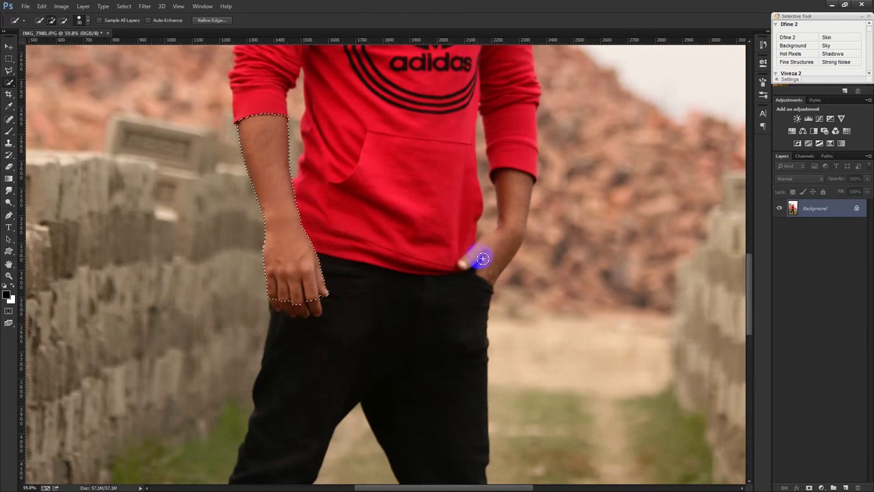
drag(482, 258, 495, 254)
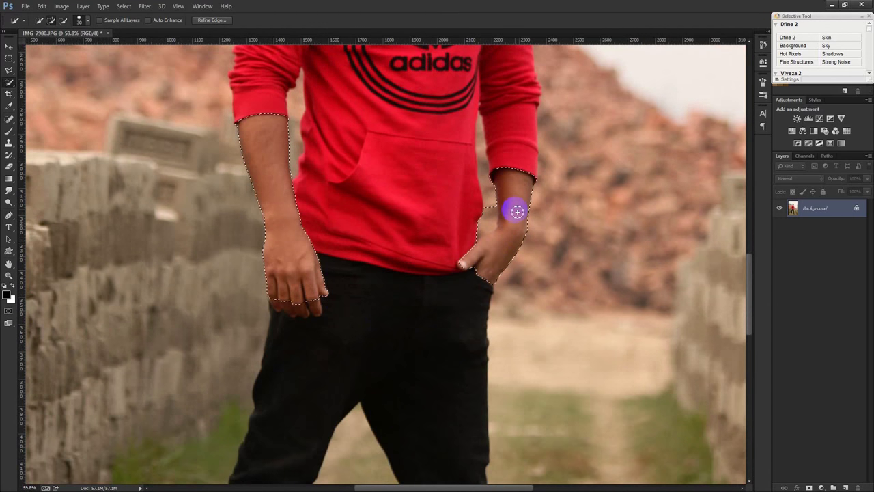
scroll(478, 231, up, 2)
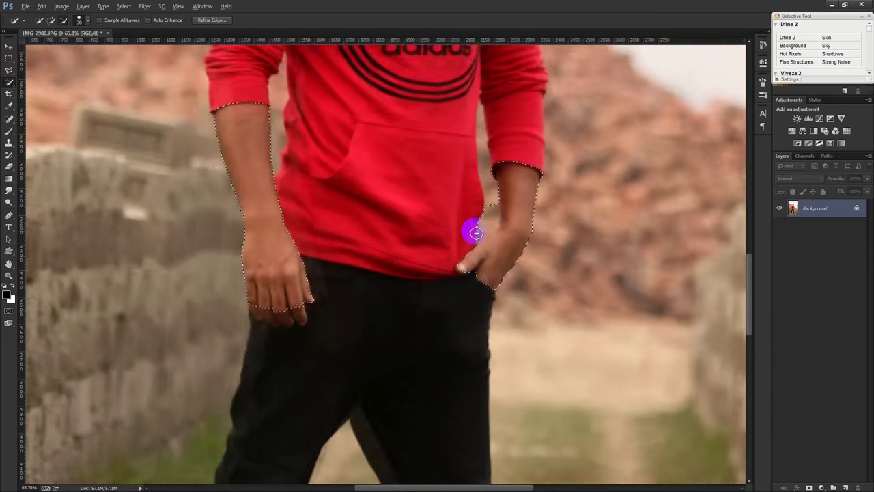
scroll(471, 232, up, 2)
scroll(471, 233, up, 3)
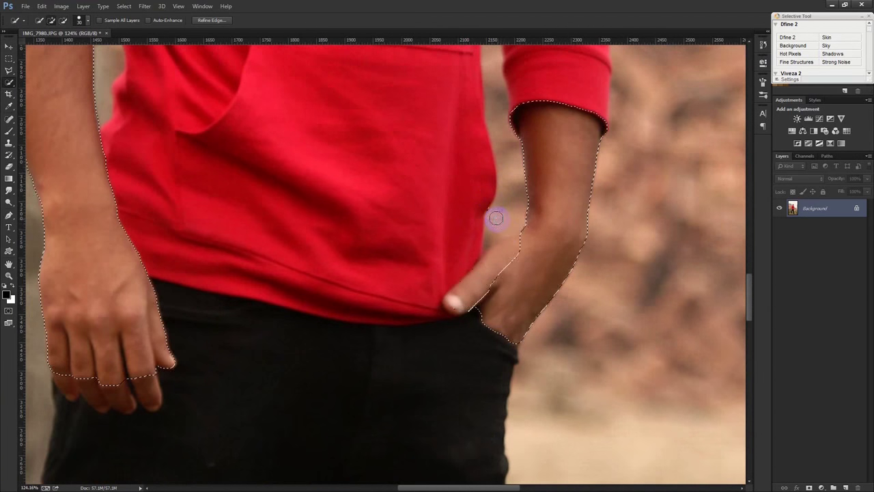
drag(492, 218, 459, 262)
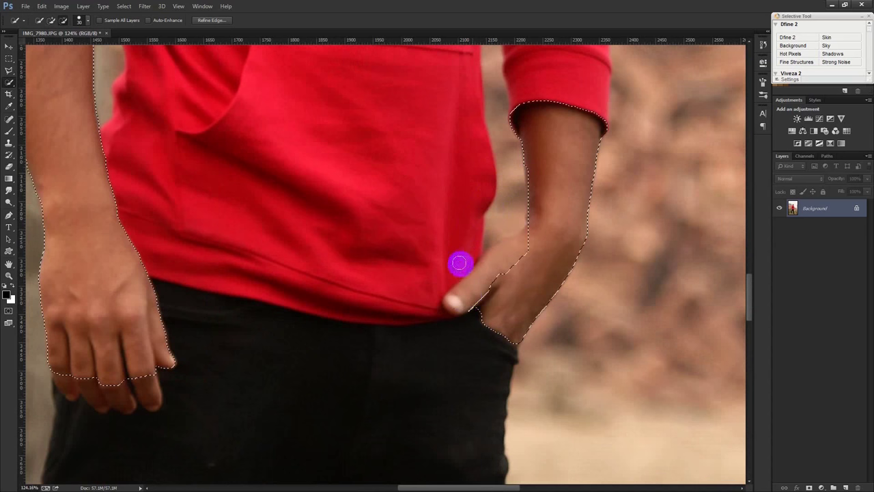
drag(463, 303, 485, 273)
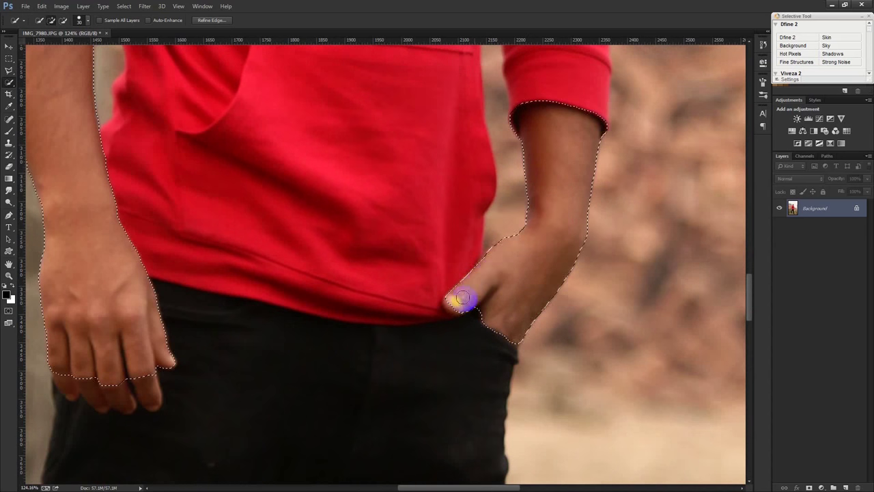
drag(453, 305, 487, 298)
- Add the other hand's fingers, tighten the fingertip edges, then zoom out
drag(361, 302, 595, 289)
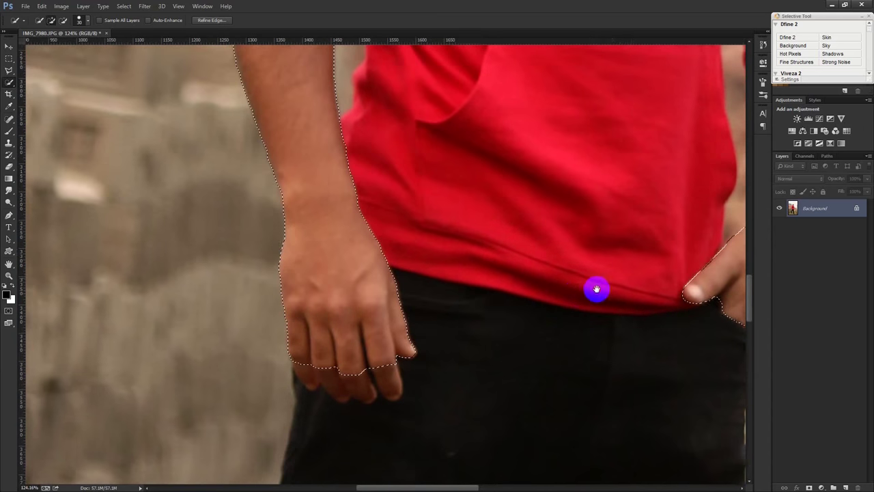
mouse_move(418, 343)
mouse_down()
mouse_move(384, 367)
mouse_move(390, 384)
mouse_move(287, 375)
mouse_up()
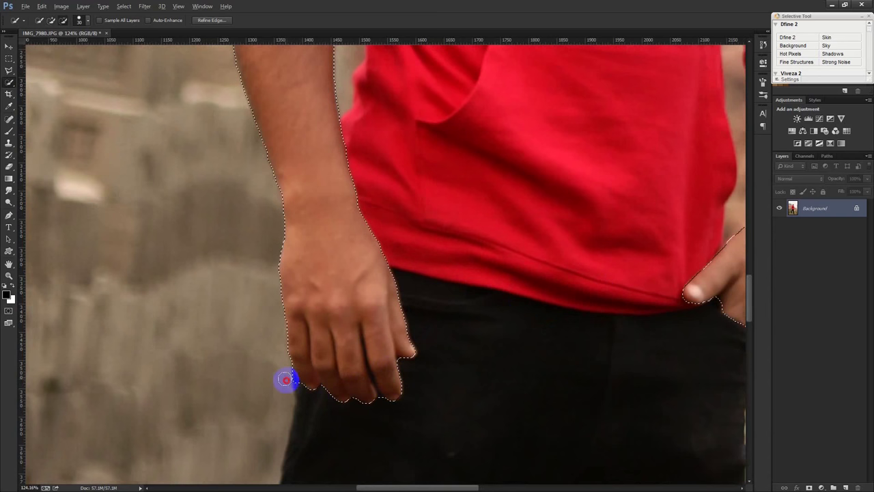
drag(294, 396, 284, 374)
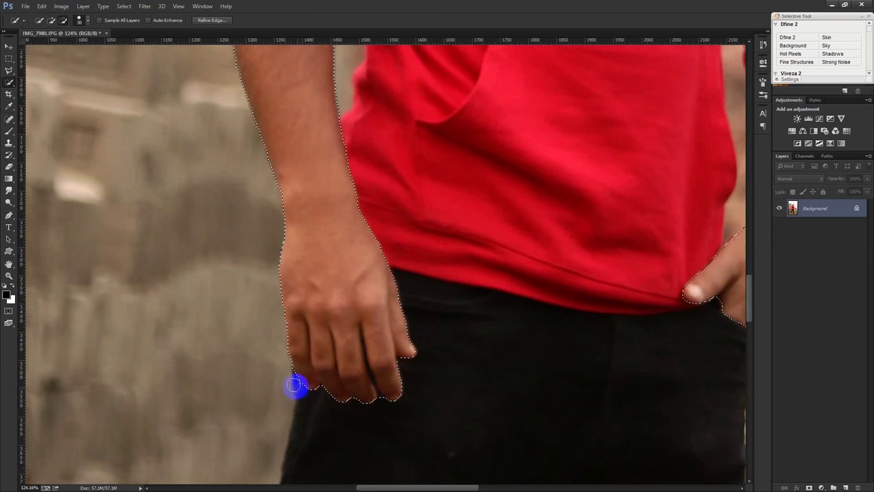
mouse_move(301, 386)
mouse_down()
mouse_move(416, 376)
mouse_move(378, 381)
mouse_up()
scroll(377, 381, down, 3)
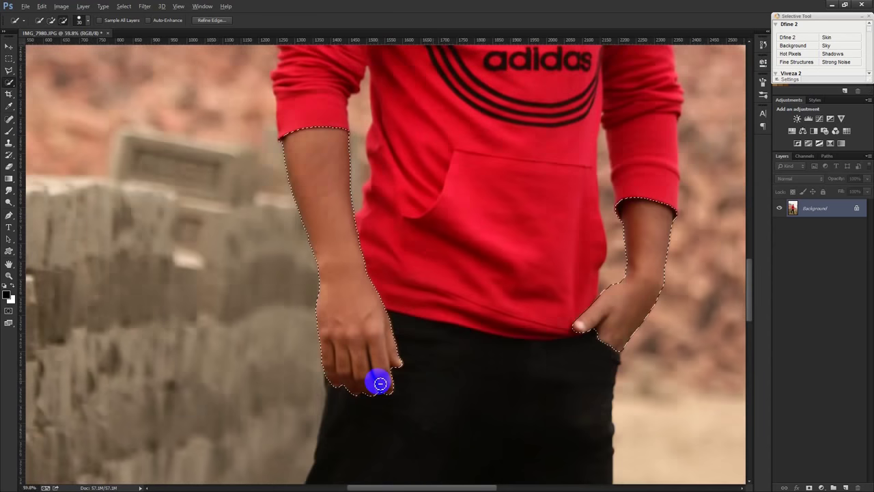
scroll(378, 383, down, 3)
scroll(379, 386, down, 2)
scroll(381, 393, down, 1)
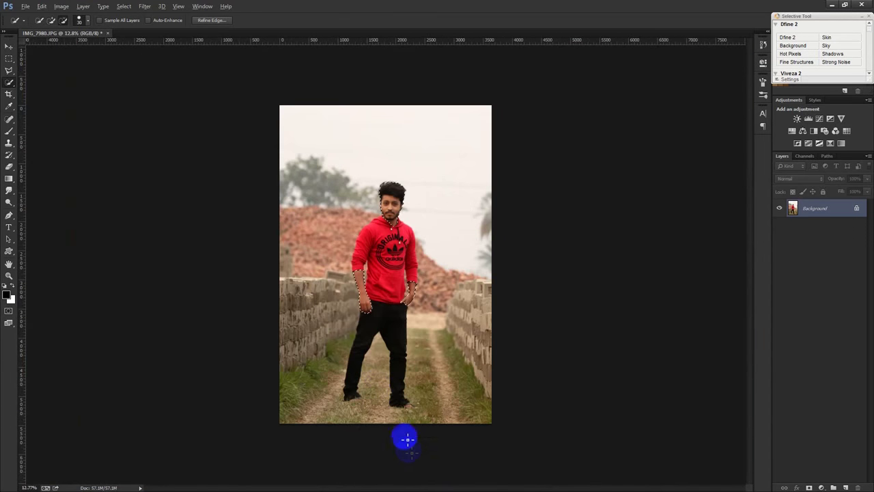
scroll(388, 236, up, 2)
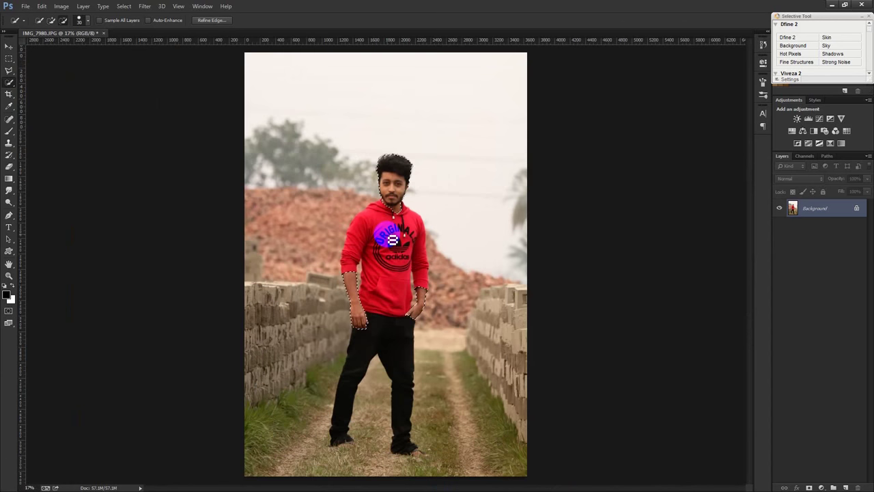
scroll(388, 236, down, 1)
scroll(392, 254, up, 2)
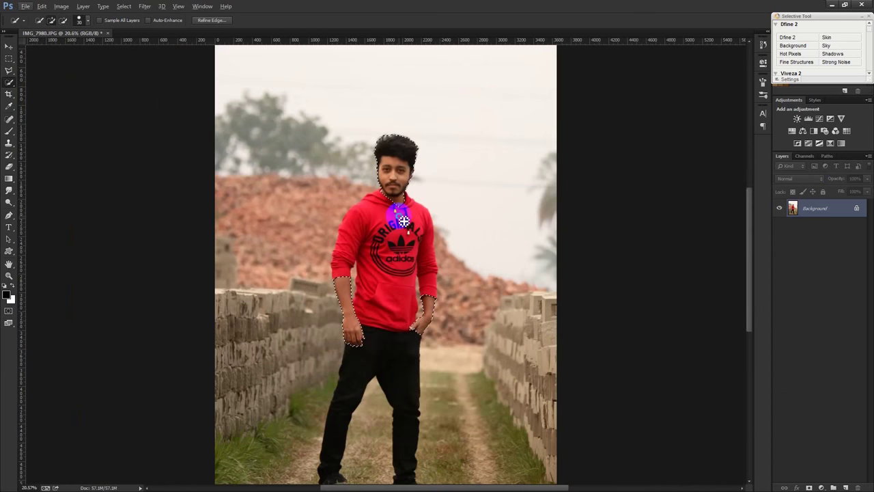
- Copy the selected head and arms onto a new Layer 1, checking it by toggling the Background
right_click(399, 218)
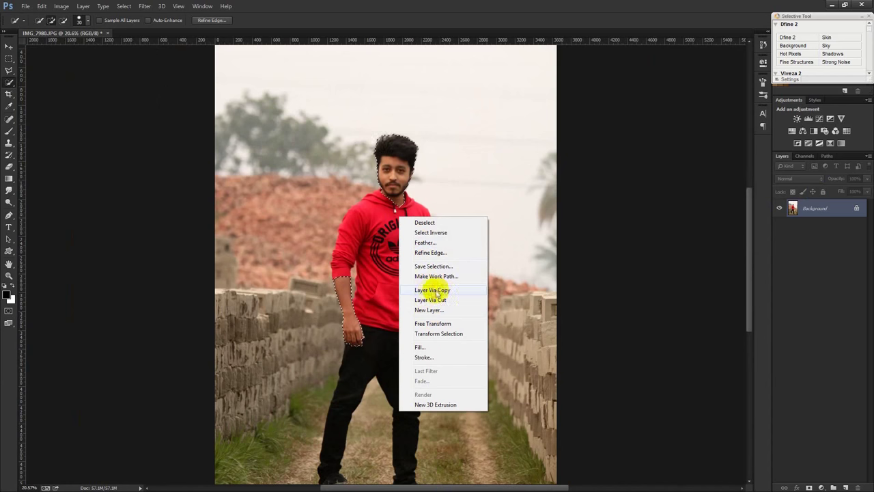
click(438, 291)
click(780, 225)
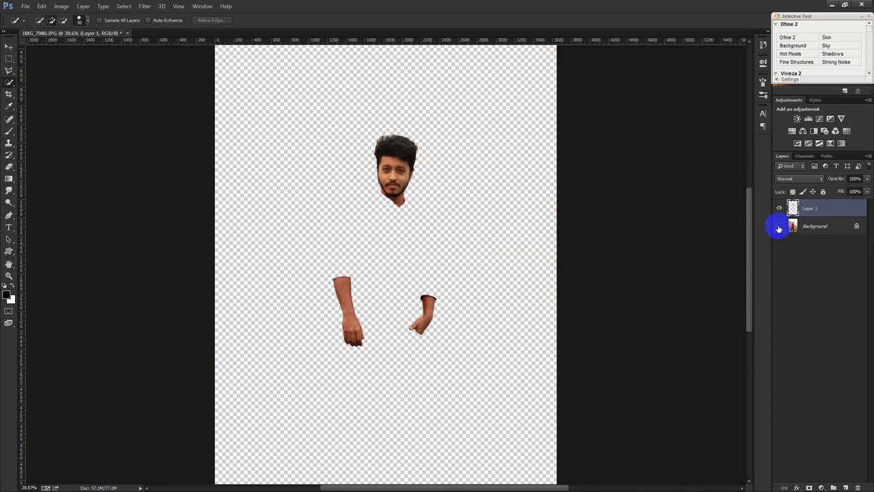
click(780, 225)
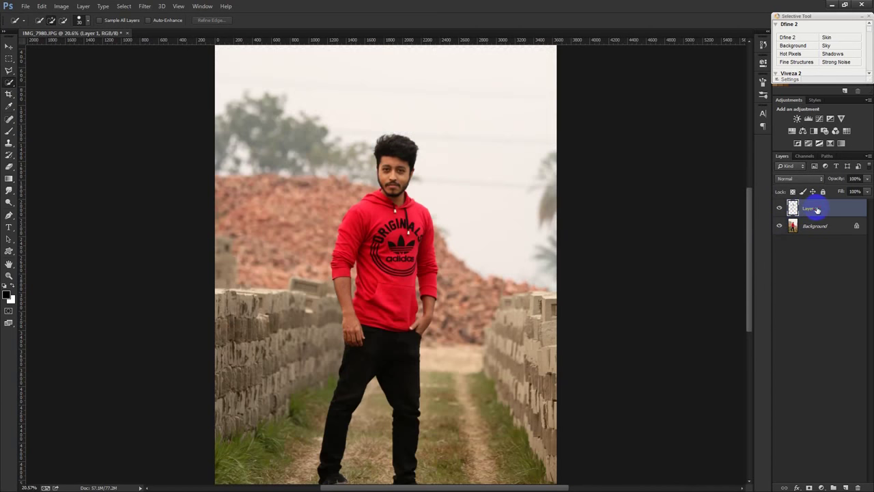
- Straighten the photo about 2.6° and crop it to a tall portrait frame
scroll(397, 187, up, 3)
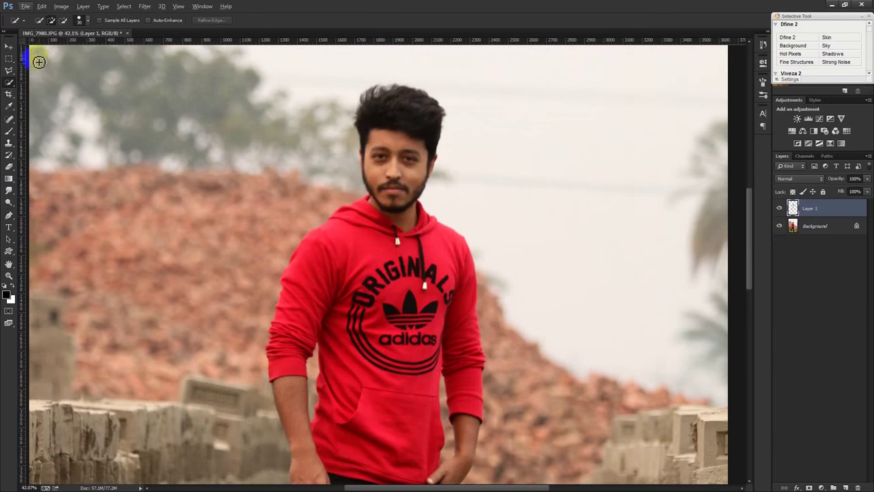
click(9, 47)
scroll(102, 127, down, 5)
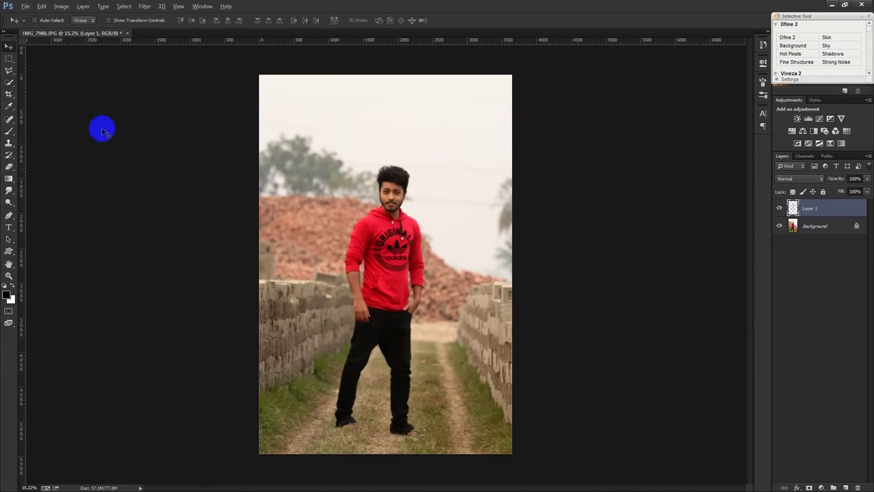
key(c)
drag(580, 182, 580, 172)
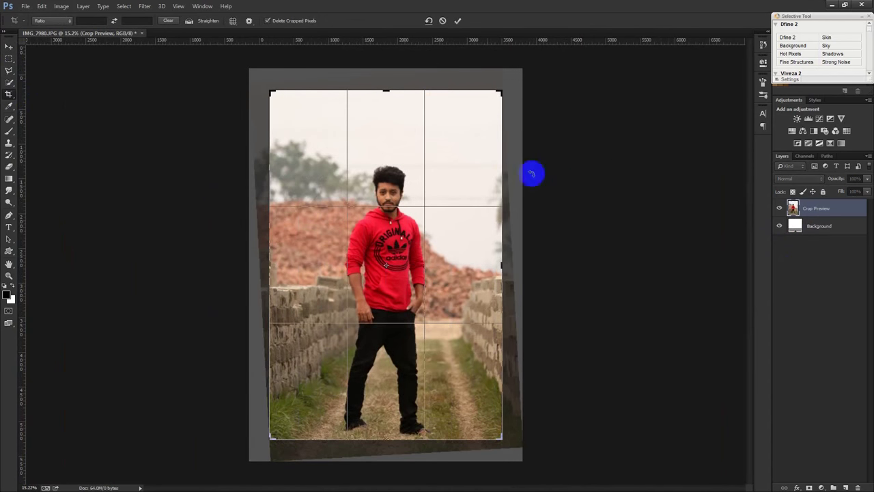
click(581, 181)
click(457, 21)
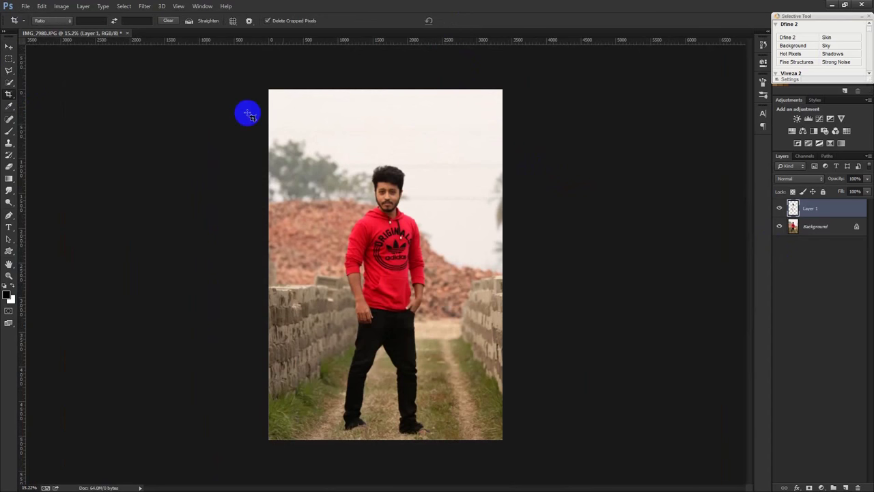
click(11, 48)
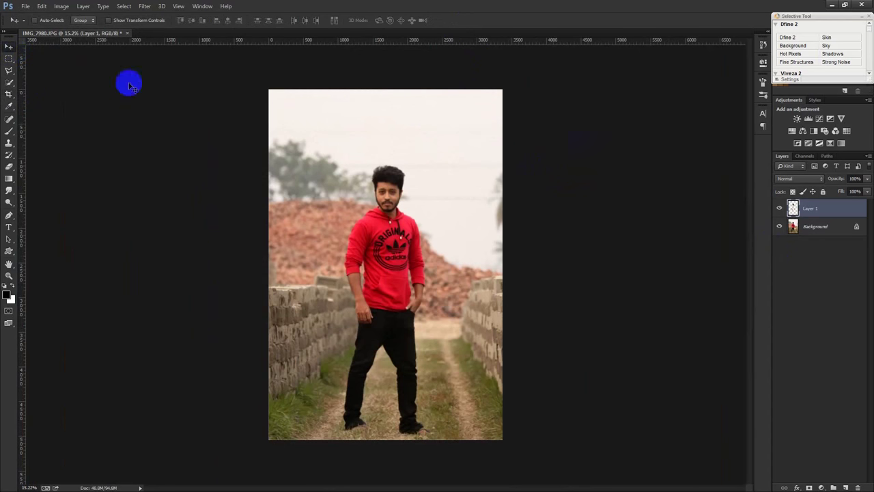
- Apply Shadows/Highlights with a 35% shadows amount to Layer 1
click(57, 10)
mouse_move(74, 30)
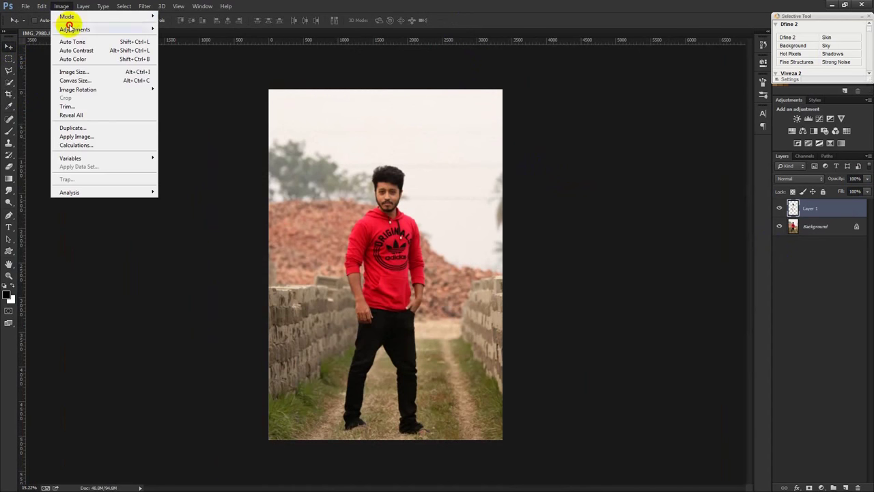
click(219, 179)
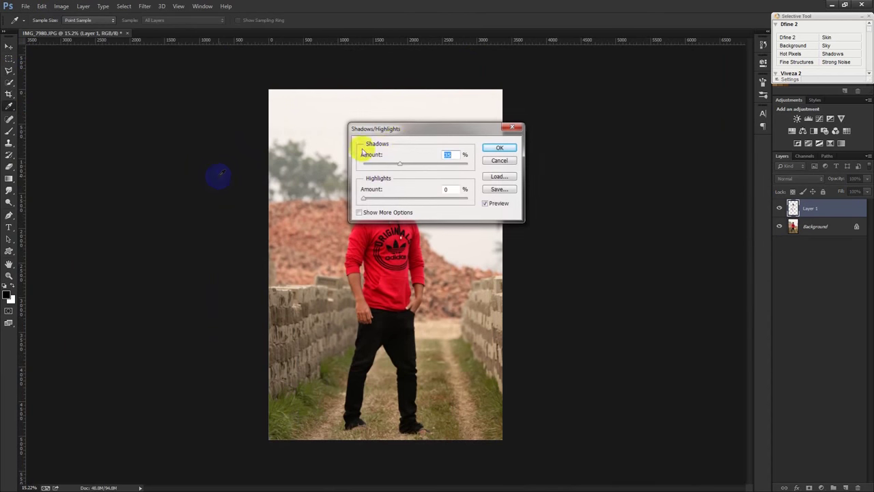
drag(526, 131, 716, 129)
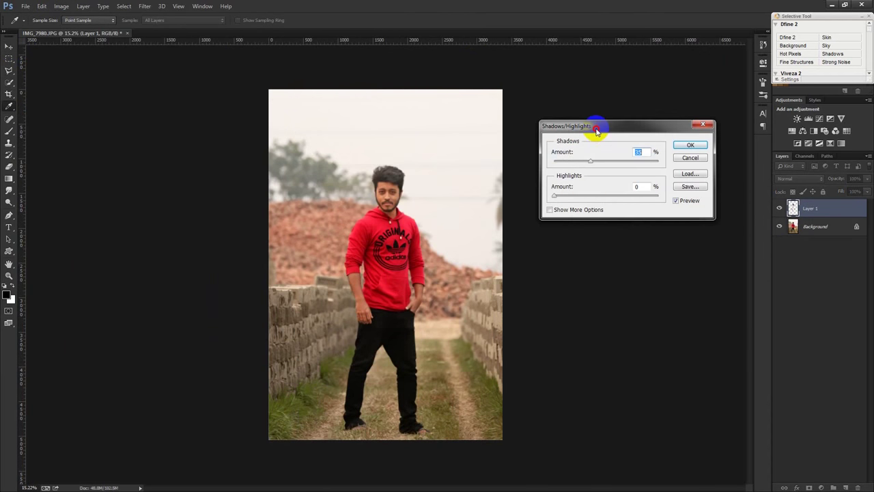
click(690, 146)
key(v)
- Apply the same 35% Shadows/Highlights to the Background layer, then reselect Layer 1
click(813, 226)
click(60, 8)
mouse_move(75, 30)
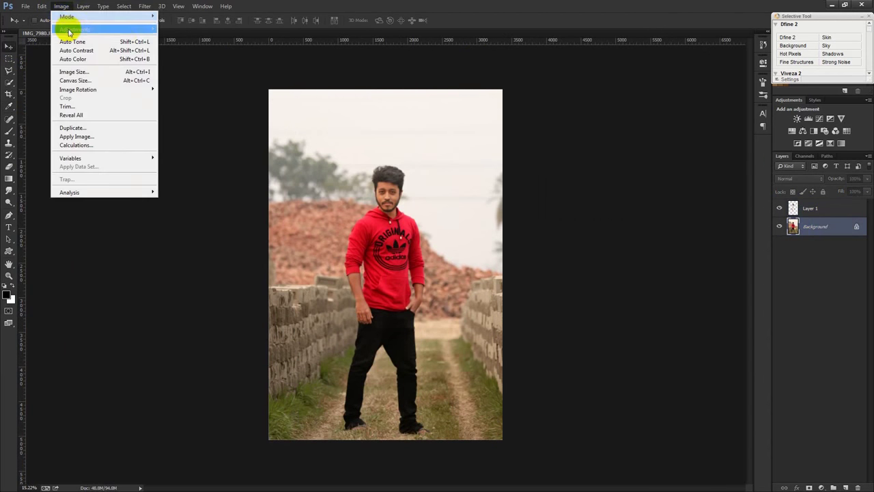
click(196, 181)
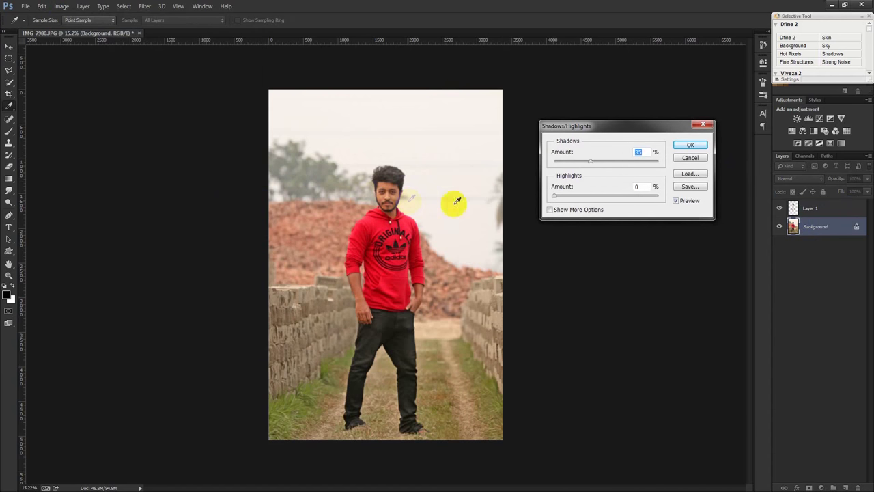
click(690, 152)
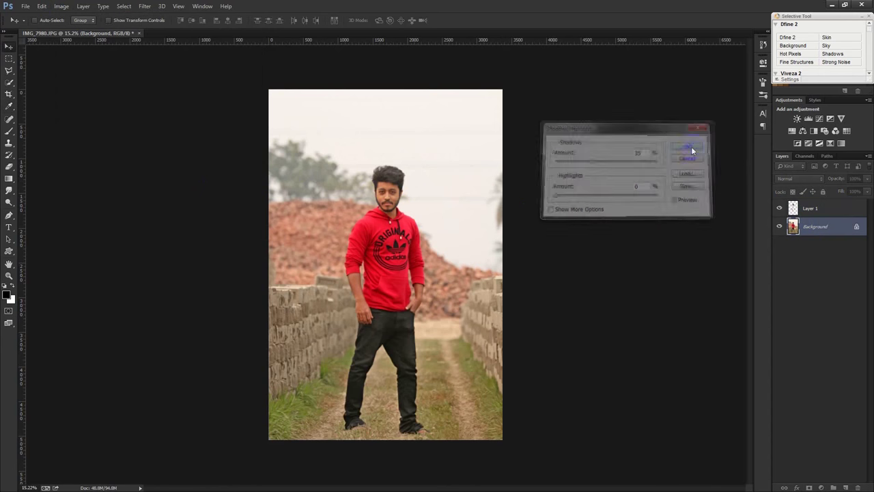
click(808, 209)
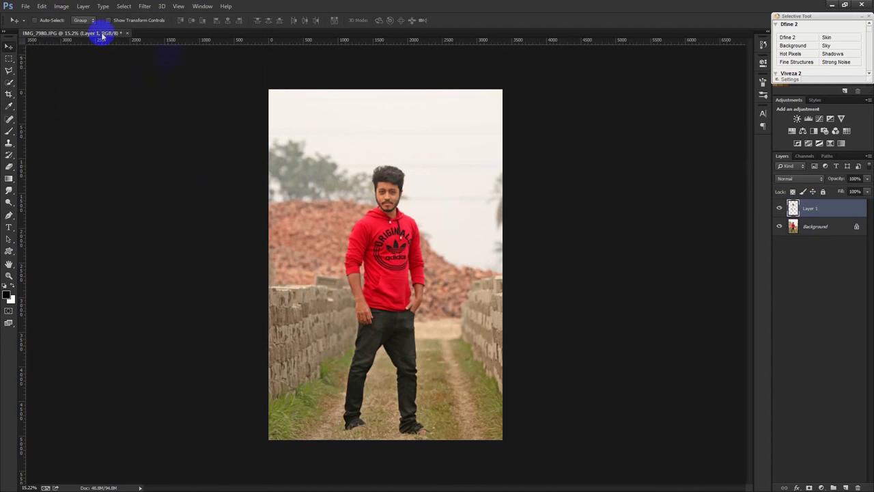
click(61, 6)
mouse_move(75, 29)
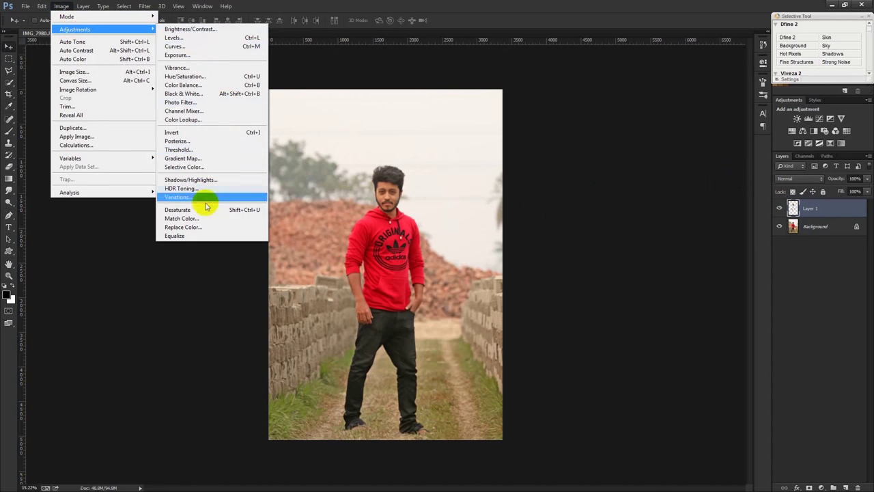
- Open Selective Color on Layer 1 and reduce Black in the Reds and Yellows
click(194, 166)
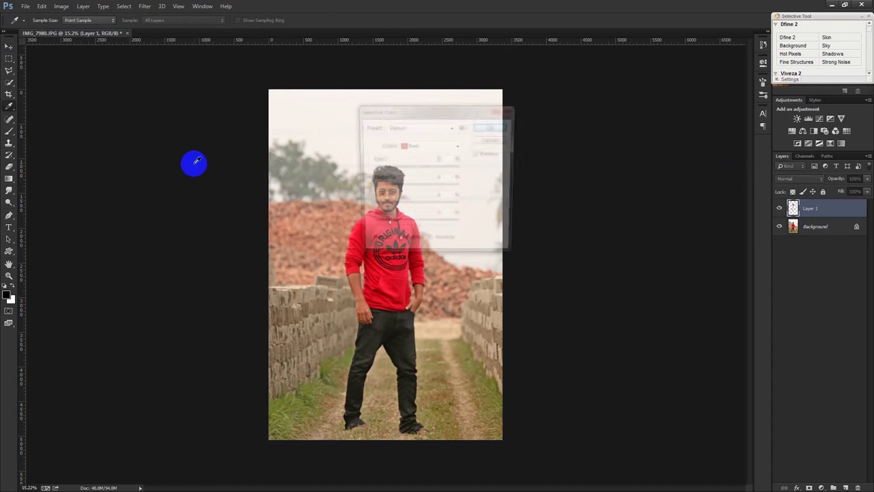
drag(438, 110, 629, 109)
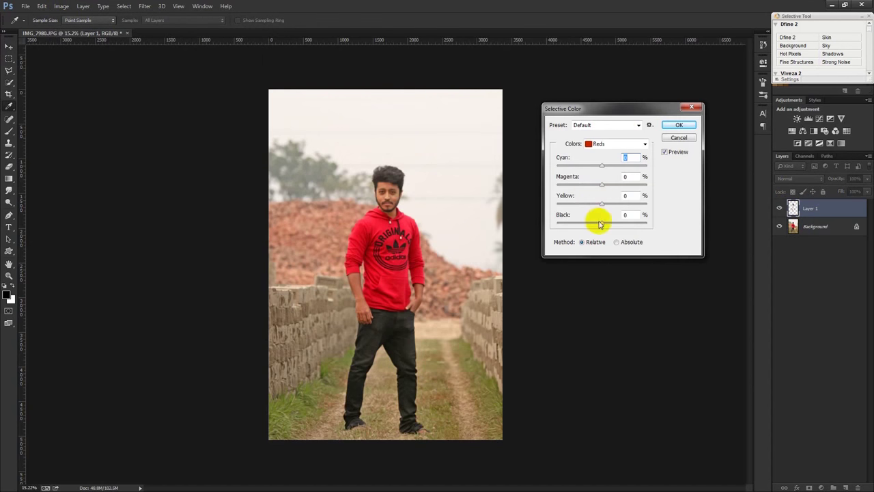
drag(599, 223, 568, 224)
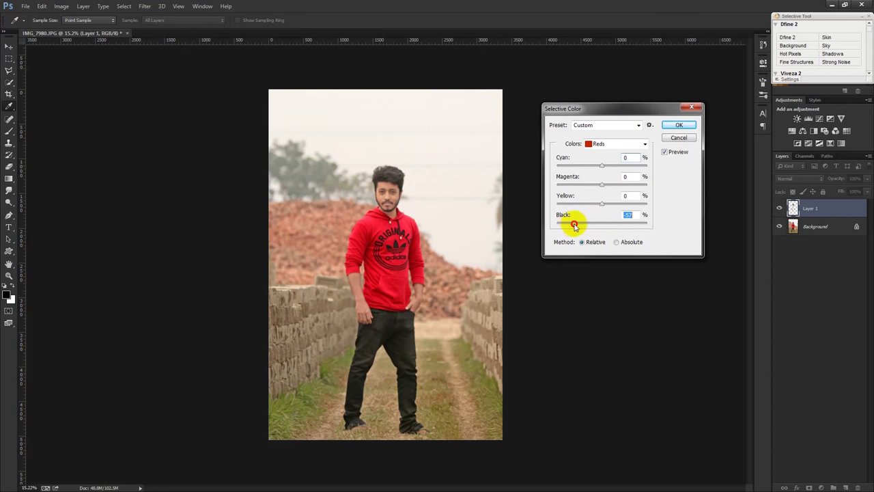
click(603, 143)
click(599, 156)
drag(603, 222, 569, 226)
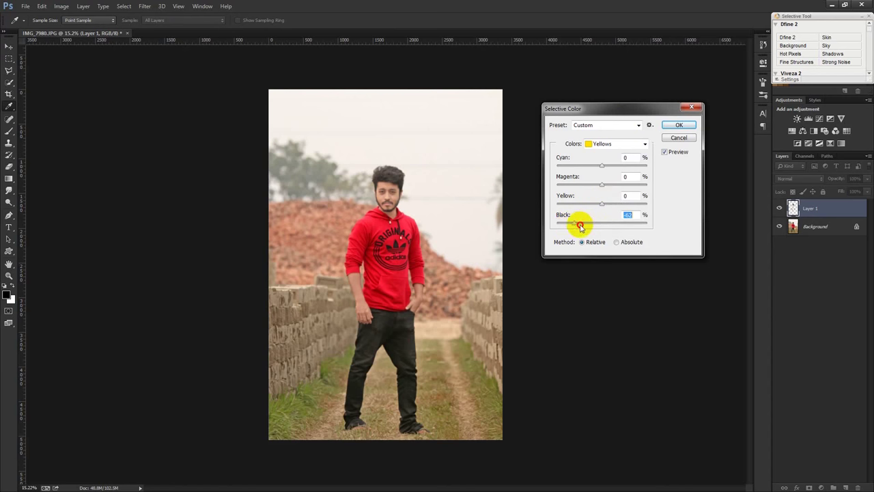
- Raise Black in the Blues, adjust Neutrals and Blacks, and apply the Selective Color
click(610, 145)
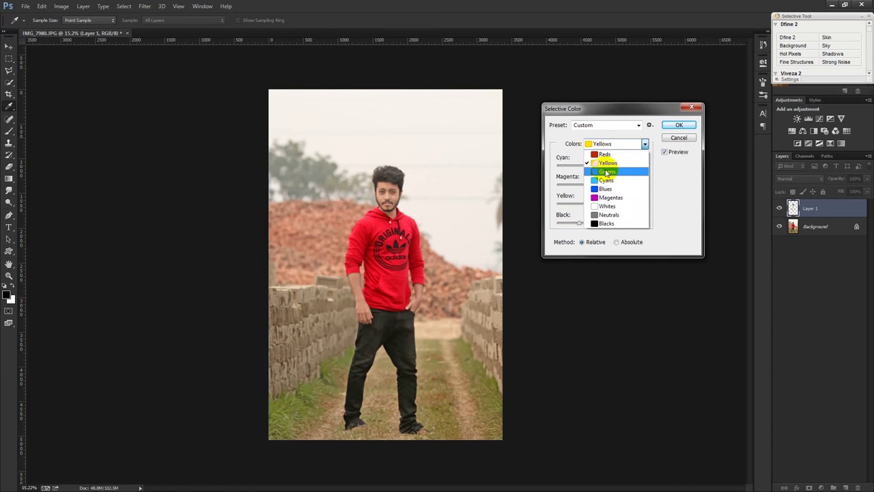
click(605, 188)
mouse_move(602, 223)
mouse_down()
mouse_move(625, 223)
mouse_move(566, 224)
mouse_move(630, 225)
mouse_up()
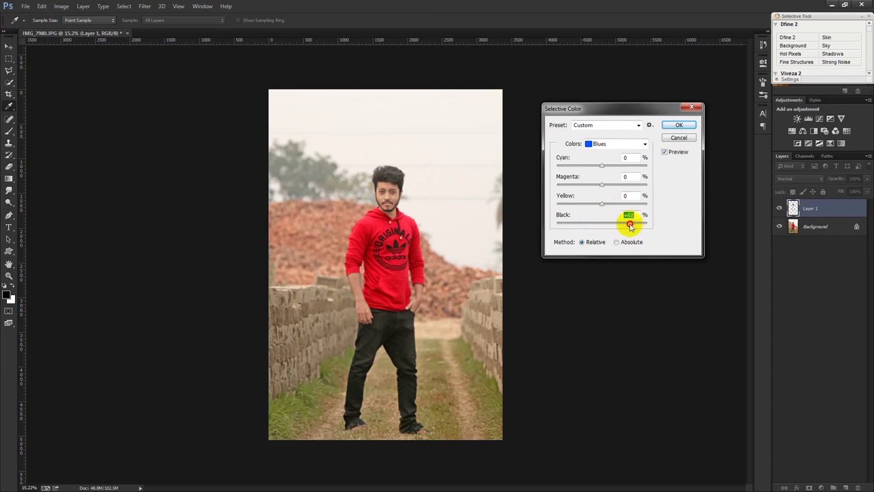
click(603, 143)
click(605, 211)
mouse_move(602, 223)
mouse_down()
mouse_move(615, 224)
mouse_move(603, 228)
mouse_up()
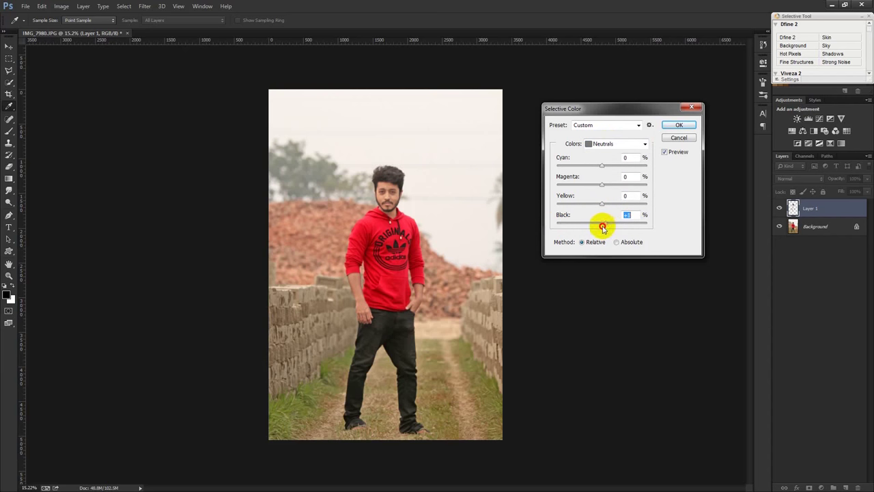
click(610, 144)
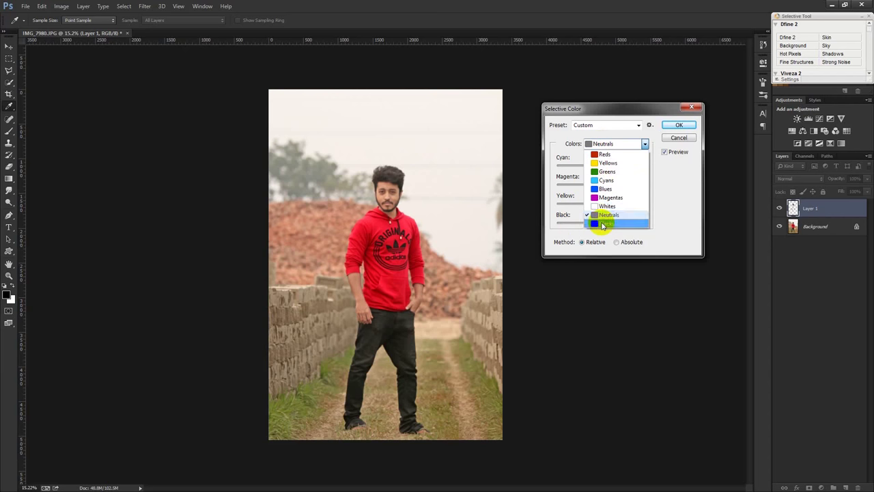
click(604, 225)
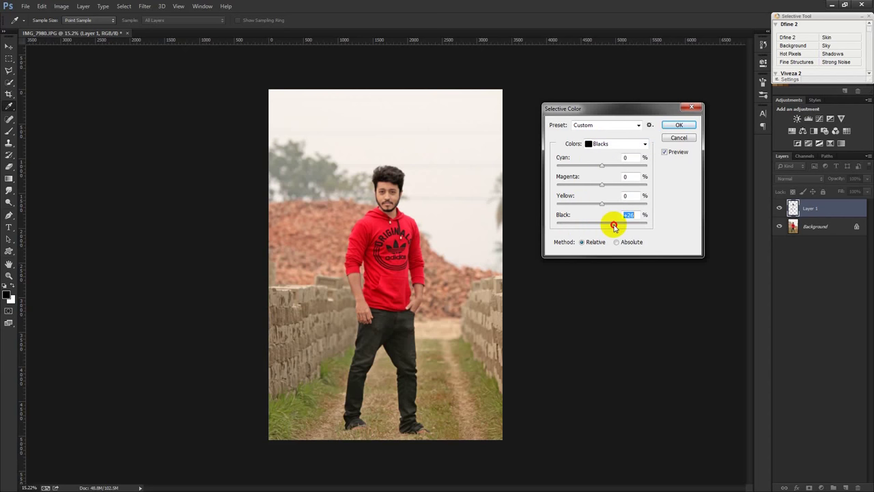
mouse_move(618, 227)
mouse_down()
mouse_move(594, 225)
mouse_move(610, 227)
mouse_up()
click(679, 125)
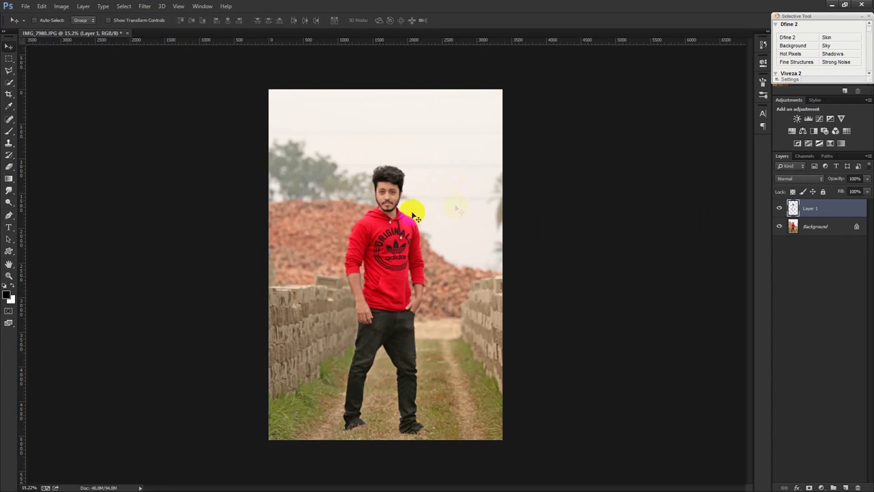
- On the Background, open Selective Color, add Black to Reds and set Greens Black to +100
click(807, 231)
click(61, 7)
mouse_move(75, 30)
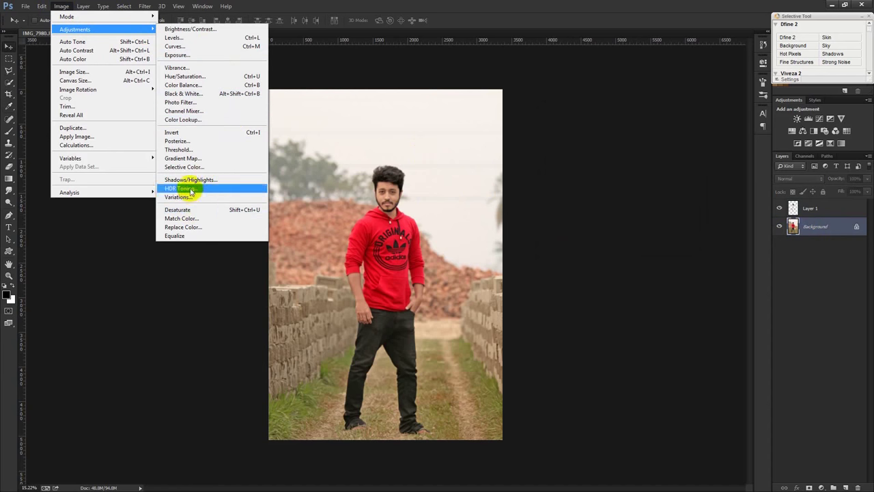
click(186, 167)
drag(601, 222, 632, 223)
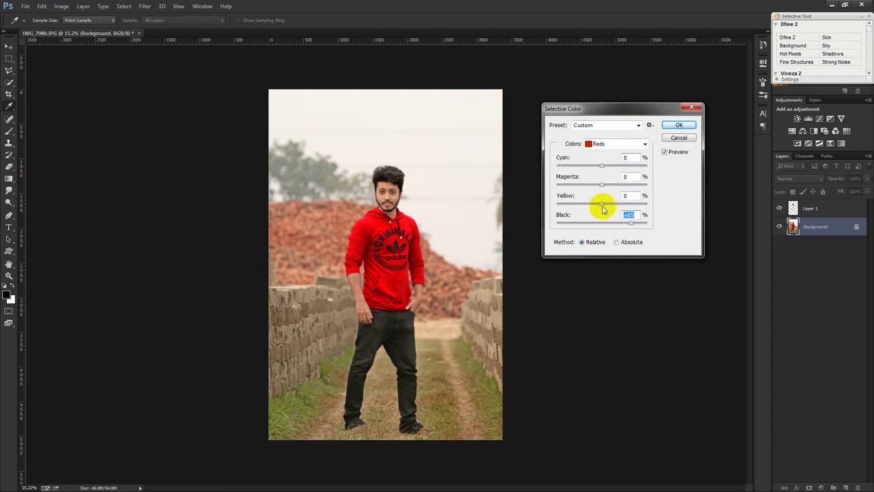
click(594, 144)
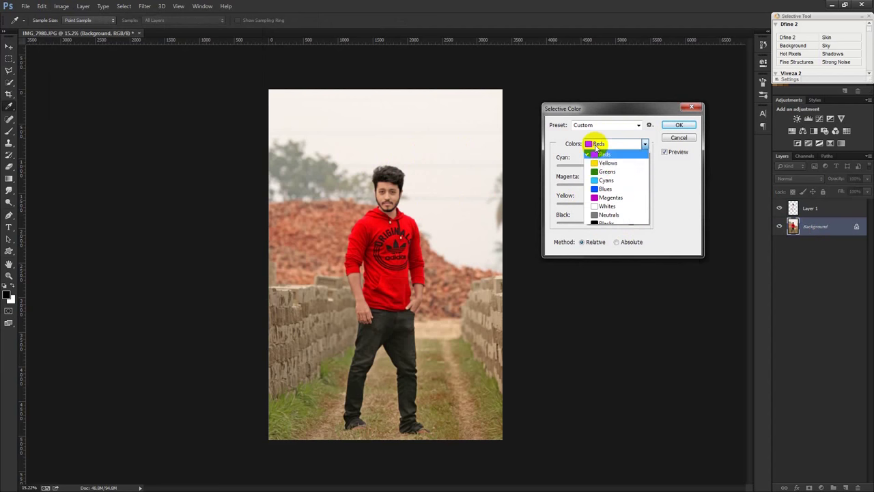
click(605, 171)
drag(600, 223, 661, 224)
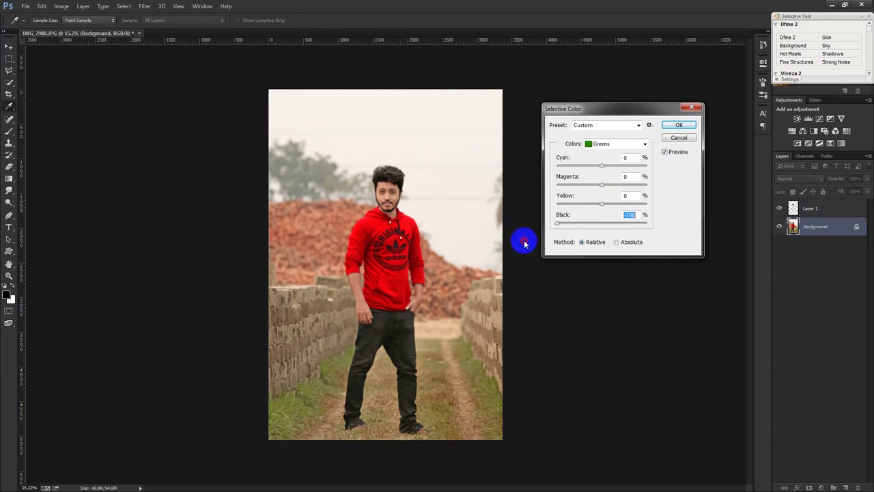
- Set Cyans Black to +100 and Yellow to +85, then apply the adjustment
click(611, 144)
click(601, 181)
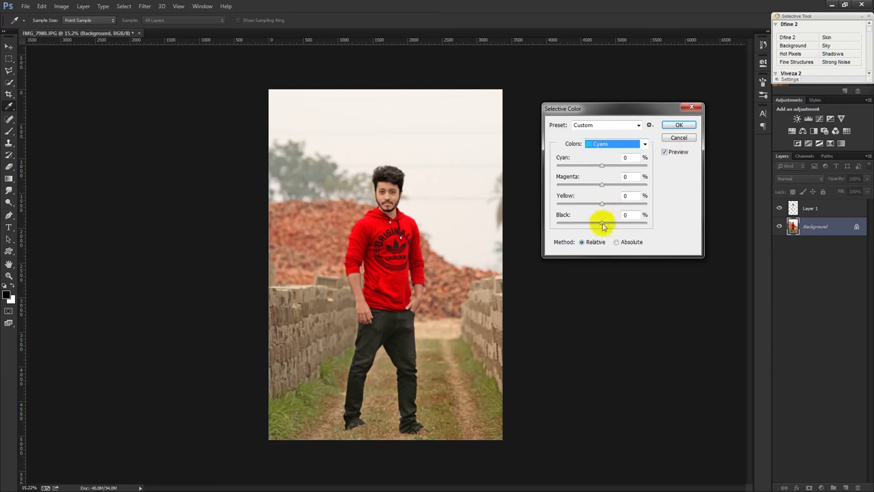
drag(602, 223, 654, 232)
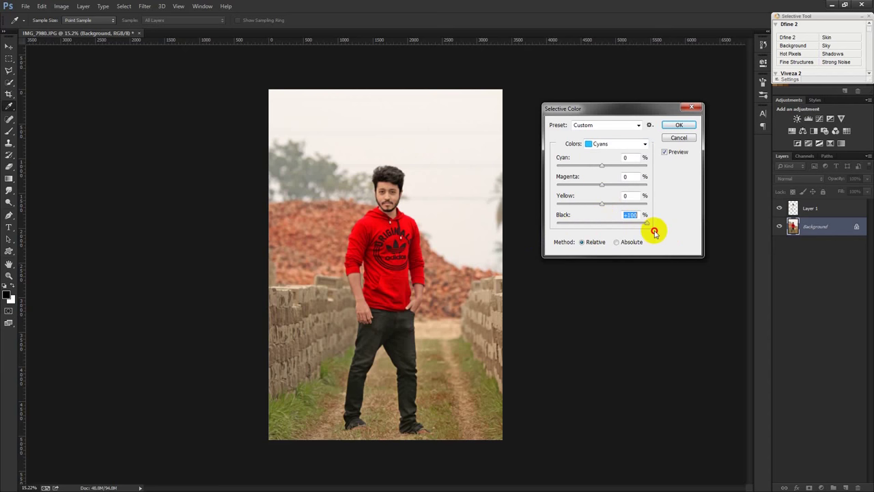
mouse_move(604, 208)
mouse_down()
mouse_move(628, 198)
mouse_move(646, 206)
mouse_up()
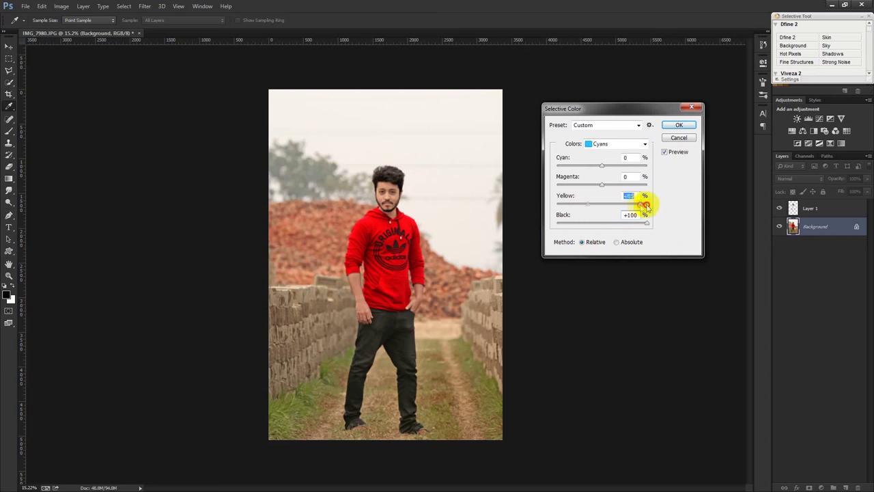
click(673, 125)
key(v)
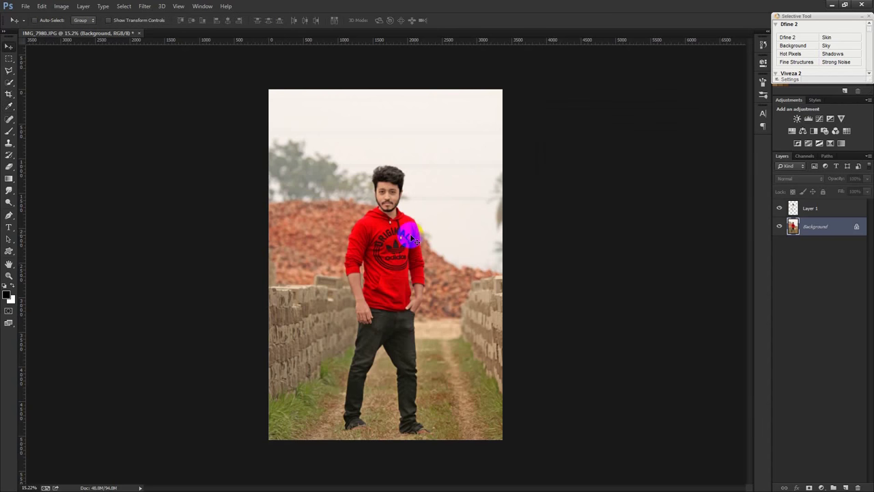
scroll(410, 237, up, 2)
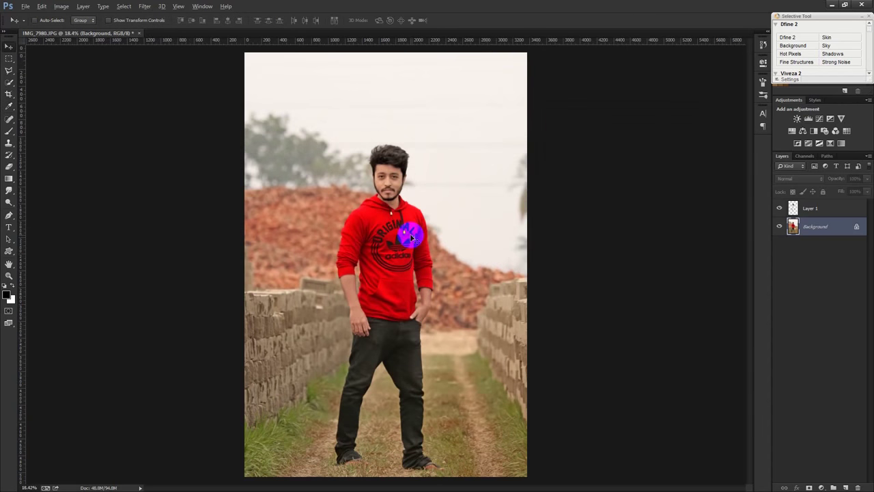
- Open Hue/Saturation and set Master Saturation to +40 and Lightness to -1
click(56, 7)
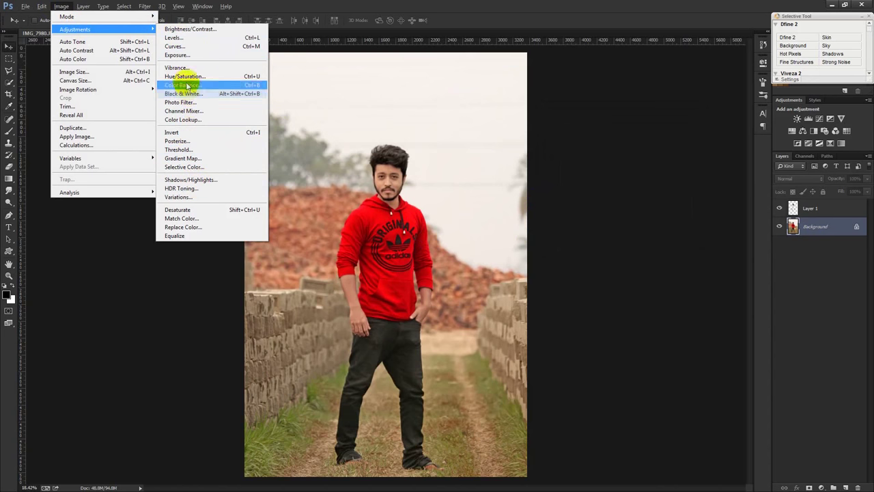
click(185, 76)
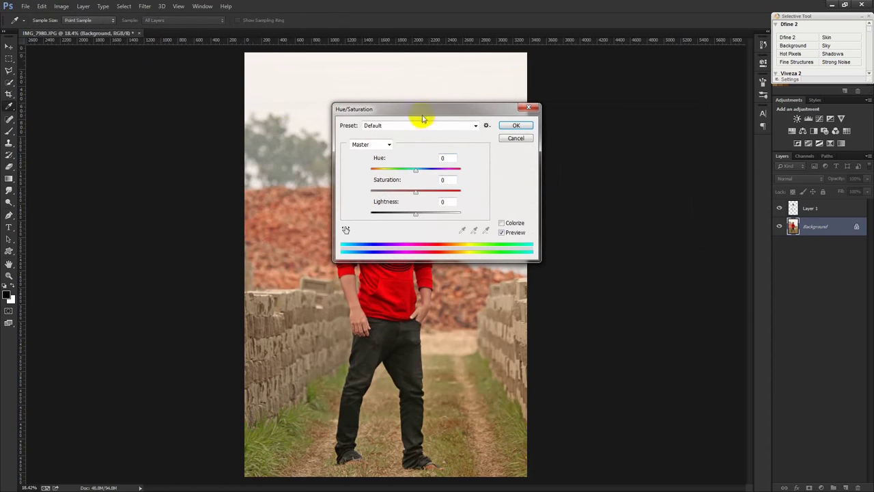
drag(422, 115, 591, 113)
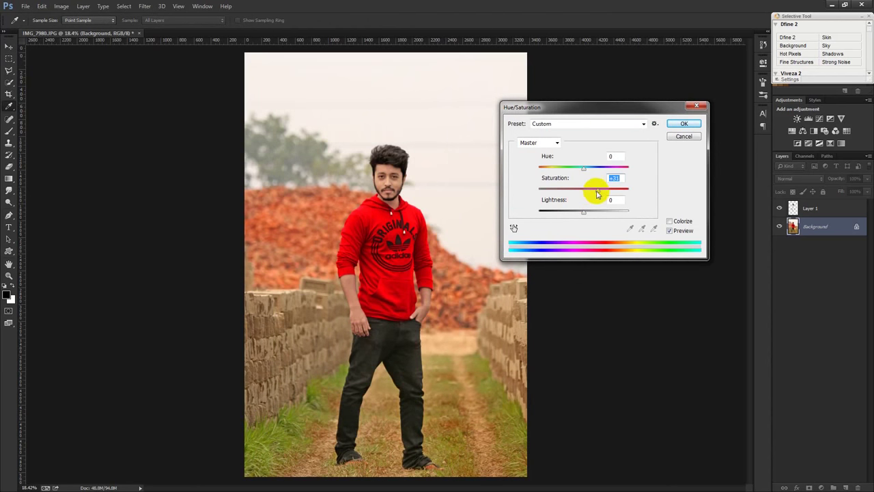
mouse_move(608, 196)
mouse_down()
mouse_move(601, 191)
mouse_move(583, 212)
mouse_move(610, 194)
mouse_move(599, 195)
mouse_up()
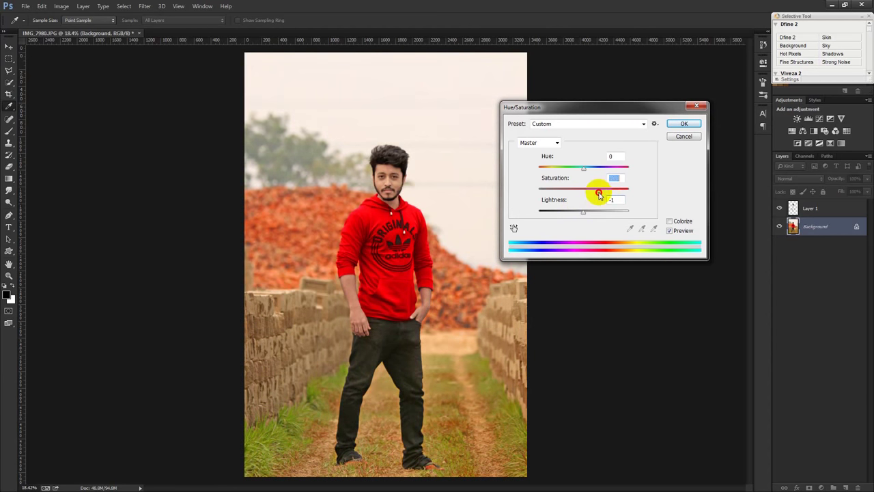
click(670, 222)
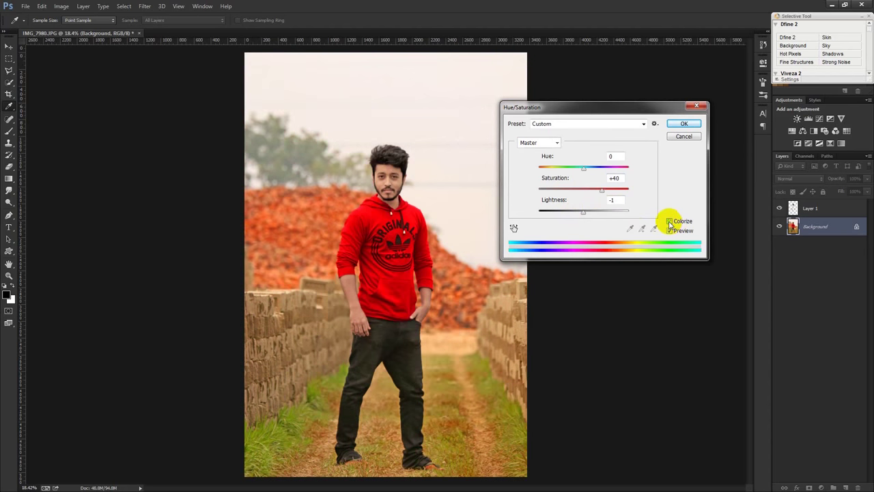
drag(585, 173, 586, 171)
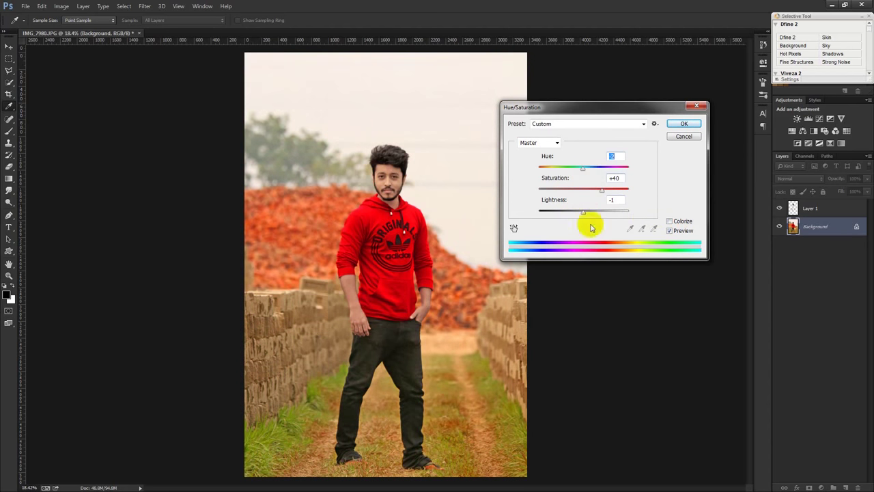
- Tune the orange-red range to Saturation +20 and Lightness -3, apply, and zoom out
click(514, 228)
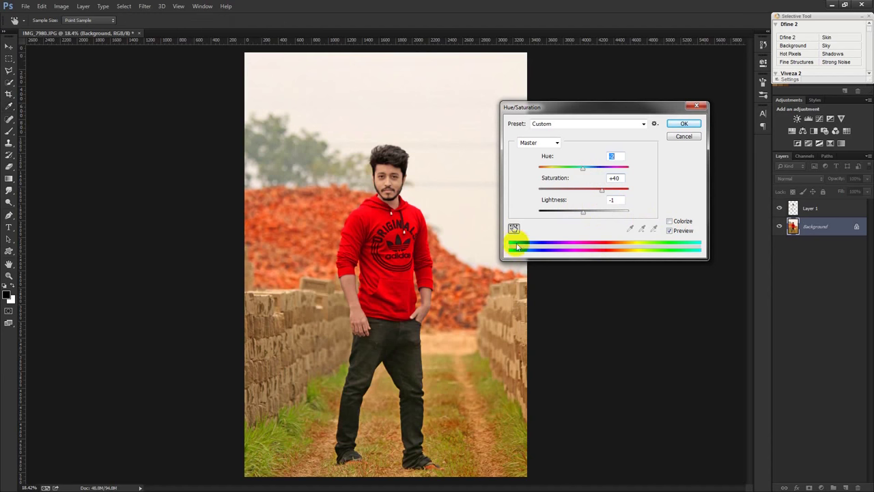
click(497, 404)
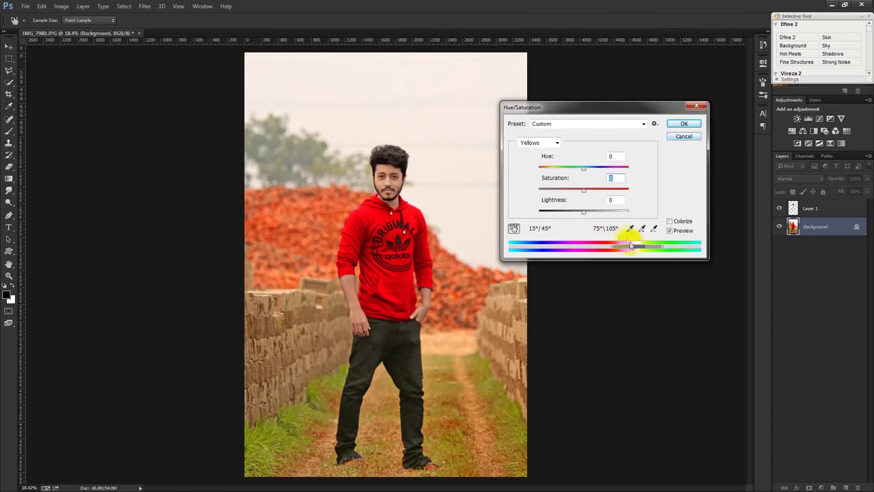
drag(585, 191, 587, 192)
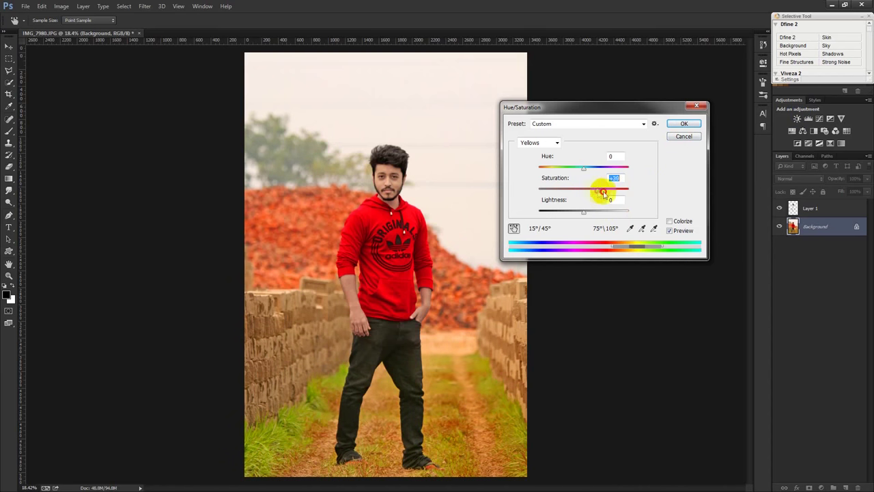
mouse_move(603, 194)
mouse_down()
mouse_move(571, 213)
mouse_move(583, 214)
mouse_up()
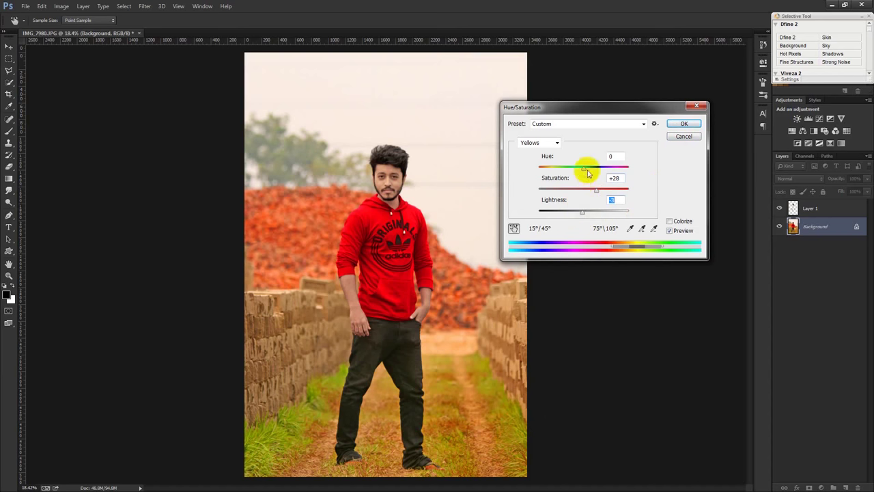
drag(636, 250, 619, 252)
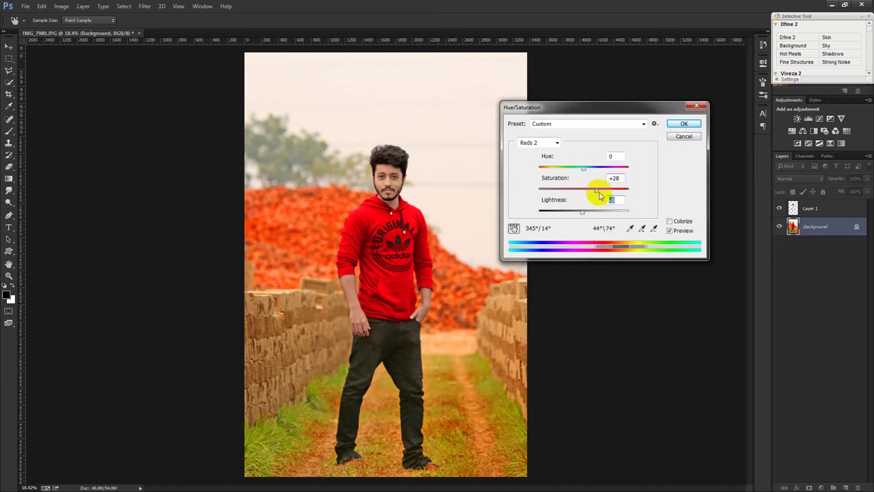
drag(596, 189, 599, 194)
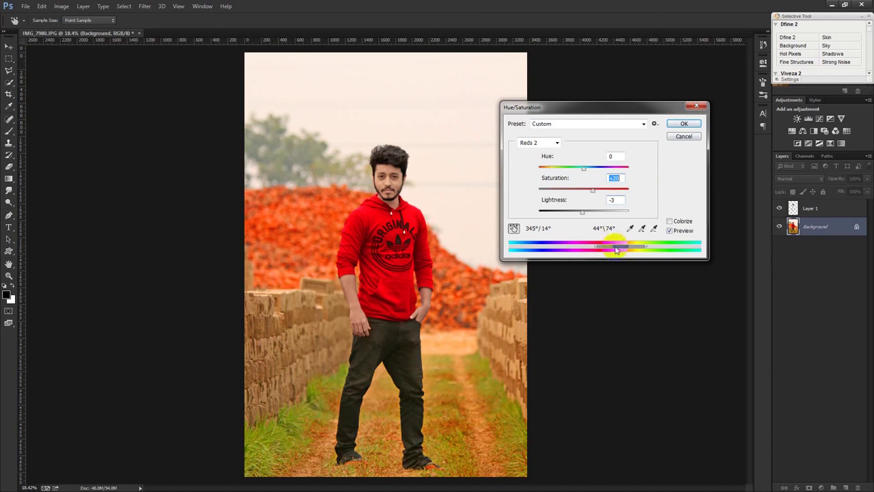
click(685, 123)
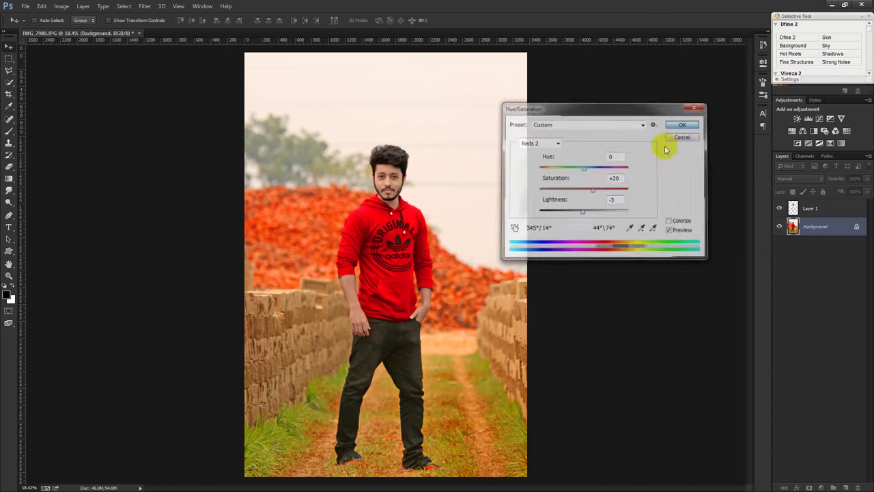
key(v)
key(ctrl+minus)
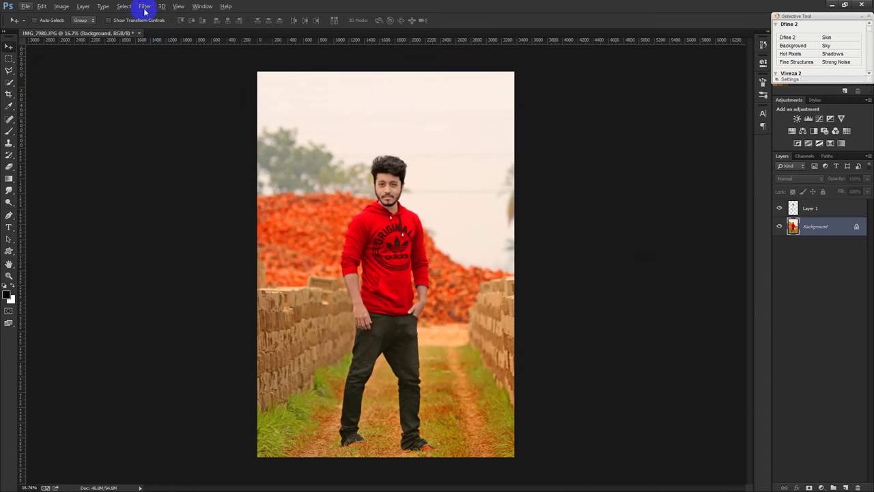
- Open the Camera Raw Filter and enlarge its window
click(144, 7)
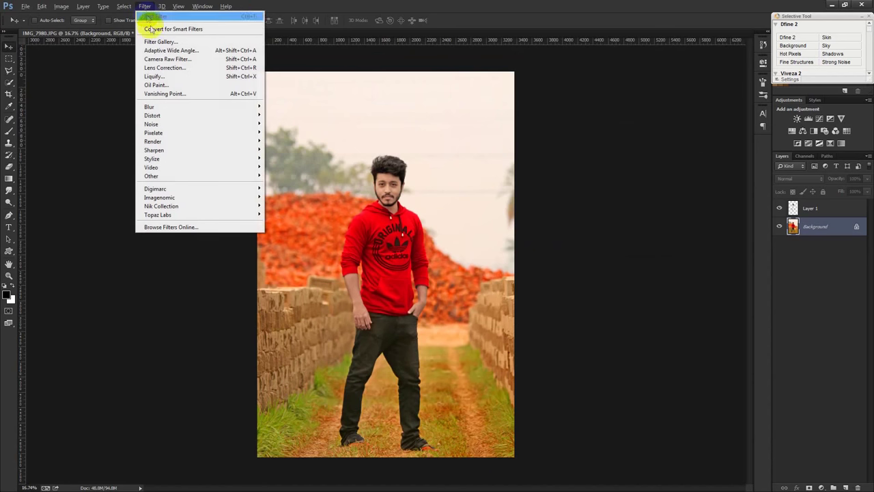
click(162, 60)
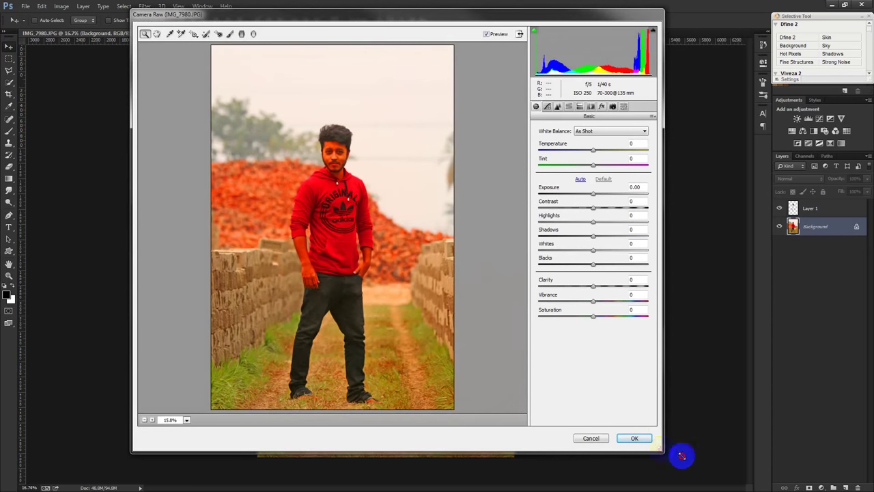
drag(681, 455, 756, 468)
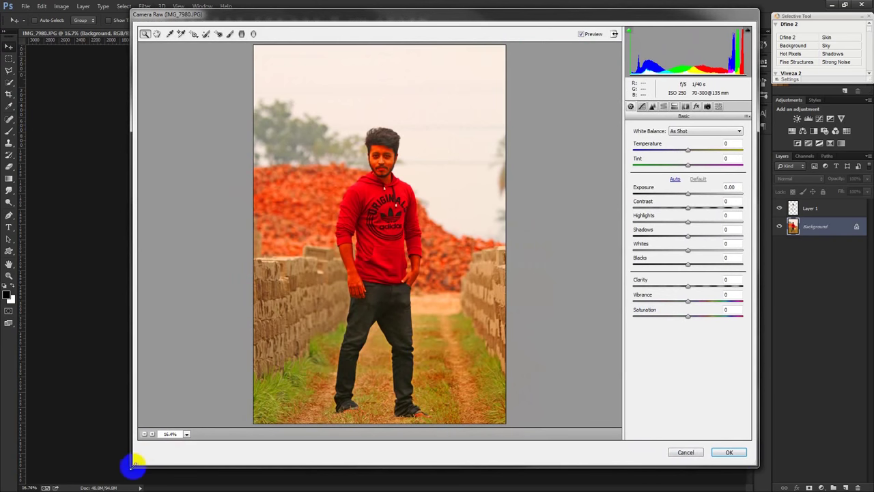
drag(133, 466, 58, 477)
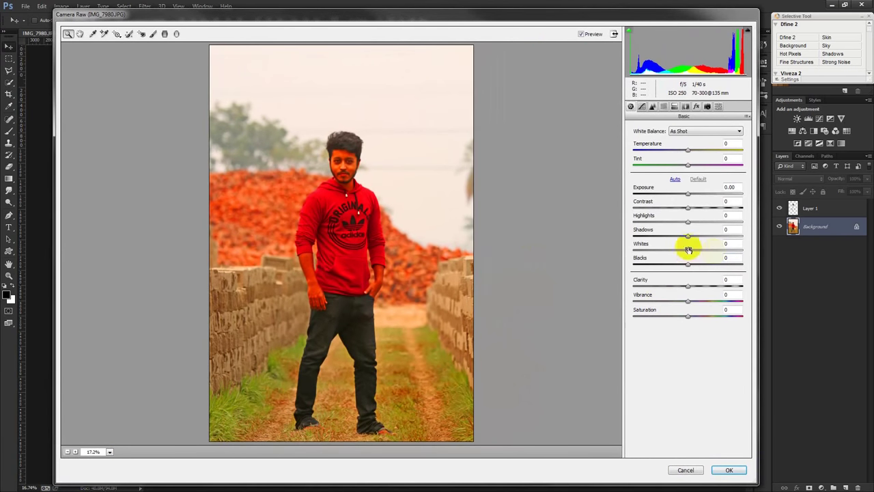
- Set Whites +19, Blacks -82, Clarity +18, Saturation +5, adjust Highlights and warm the Temperature
mouse_move(694, 251)
mouse_down()
mouse_move(677, 260)
mouse_move(720, 240)
mouse_up()
drag(688, 264, 643, 274)
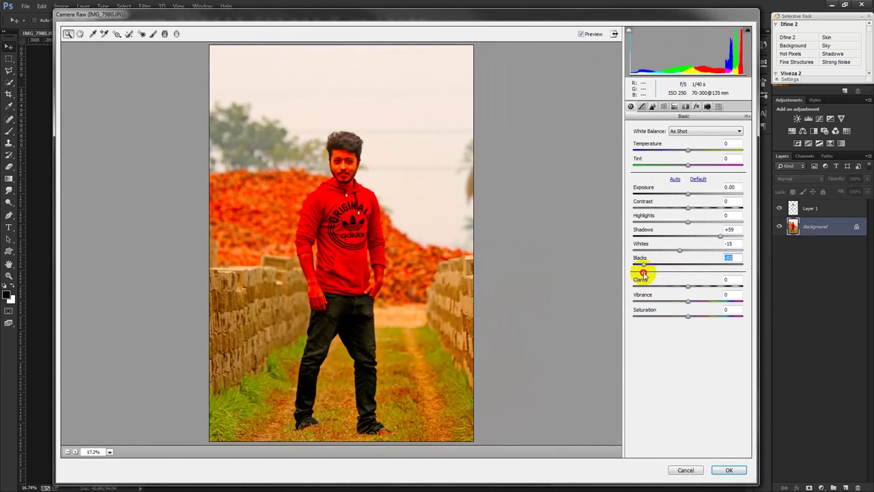
drag(680, 250, 698, 250)
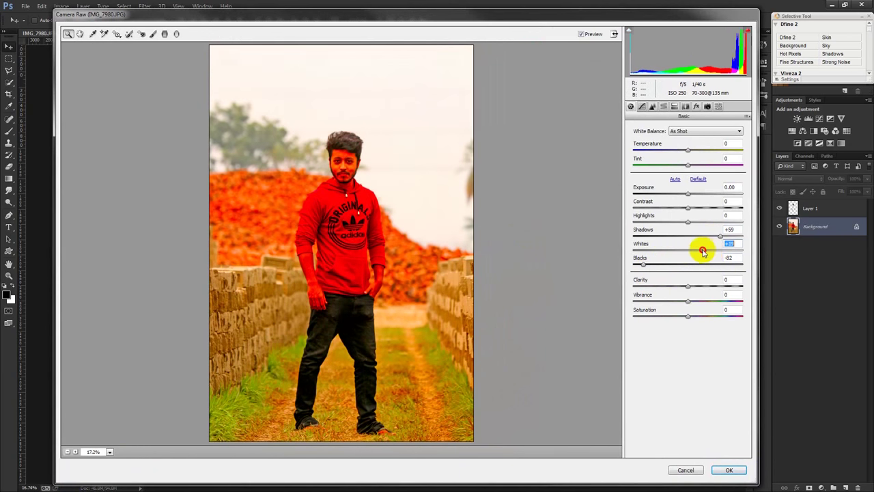
mouse_move(691, 284)
mouse_down()
mouse_move(714, 287)
mouse_move(697, 287)
mouse_up()
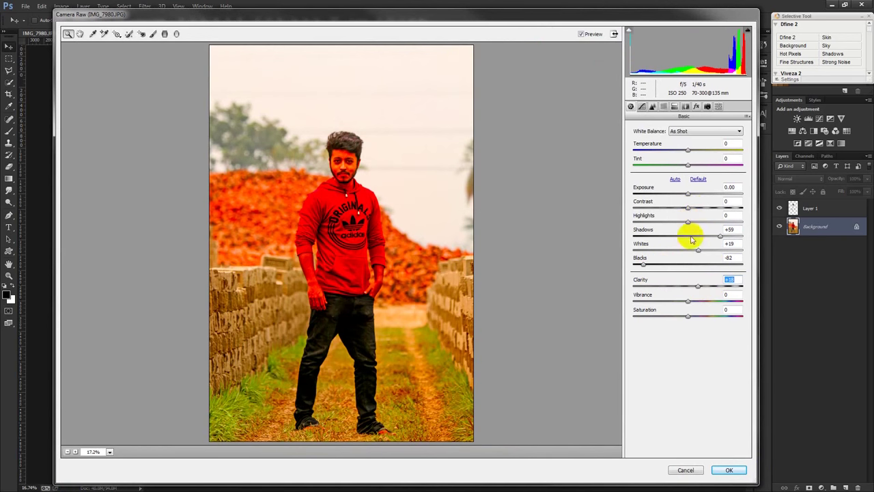
drag(689, 319, 692, 320)
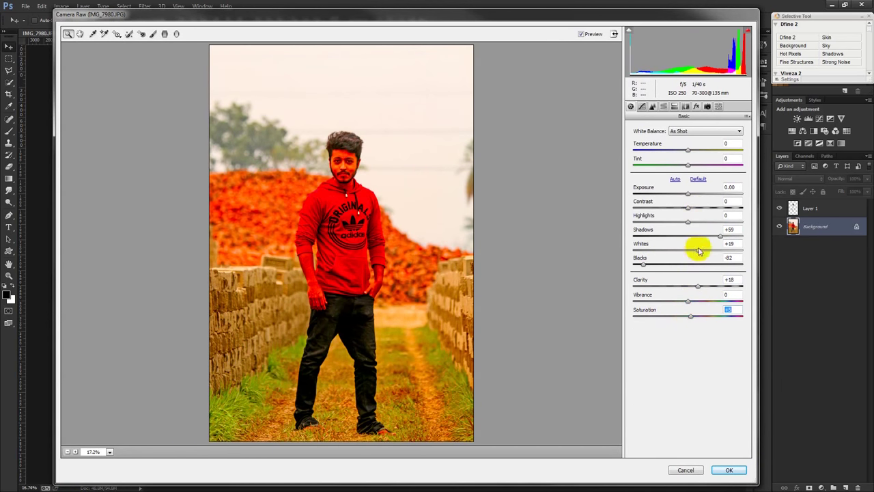
mouse_move(689, 222)
mouse_down()
mouse_move(708, 224)
mouse_move(631, 231)
mouse_move(696, 230)
mouse_move(657, 230)
mouse_move(728, 205)
mouse_move(669, 209)
mouse_move(715, 216)
mouse_move(686, 194)
mouse_up()
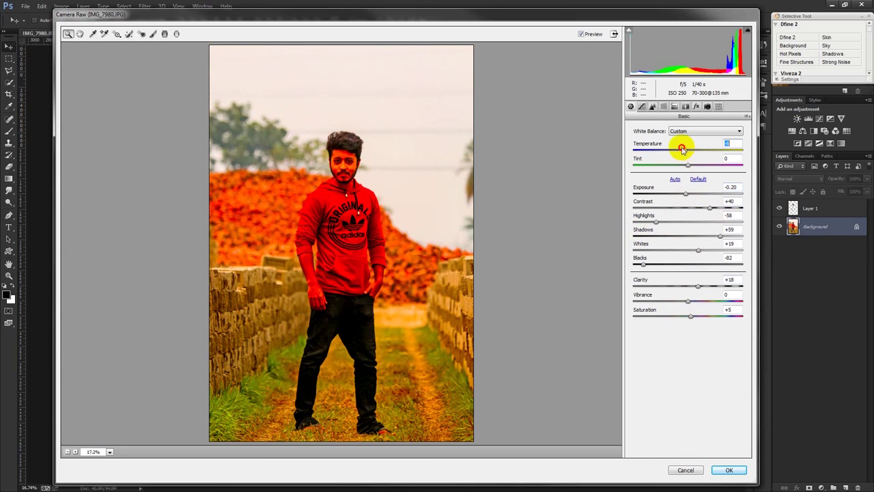
drag(679, 148, 689, 152)
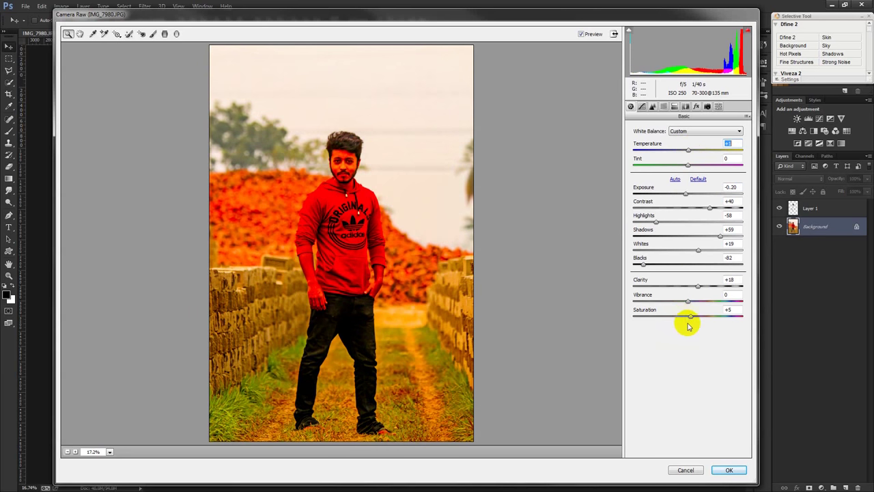
click(164, 34)
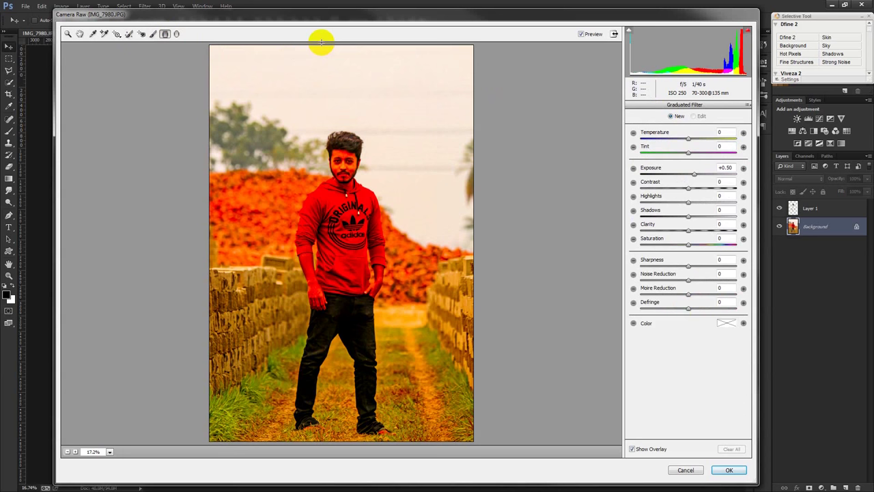
- Draw a graduated filter down from the top edge with Shadows -10 and a cooler Temperature
drag(325, 43, 326, 183)
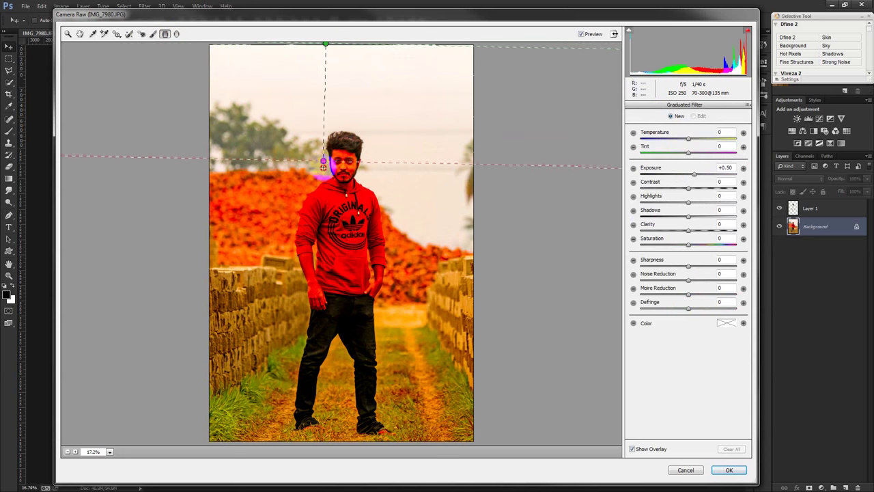
drag(325, 183, 327, 184)
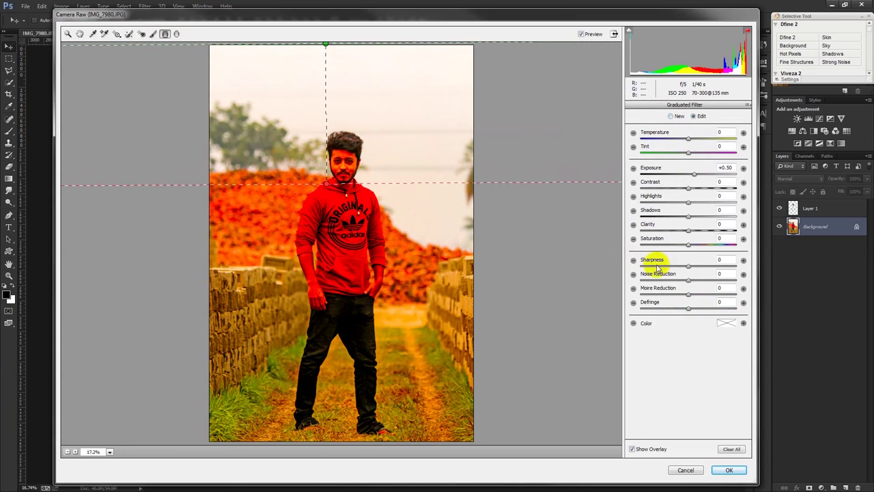
drag(690, 222, 681, 220)
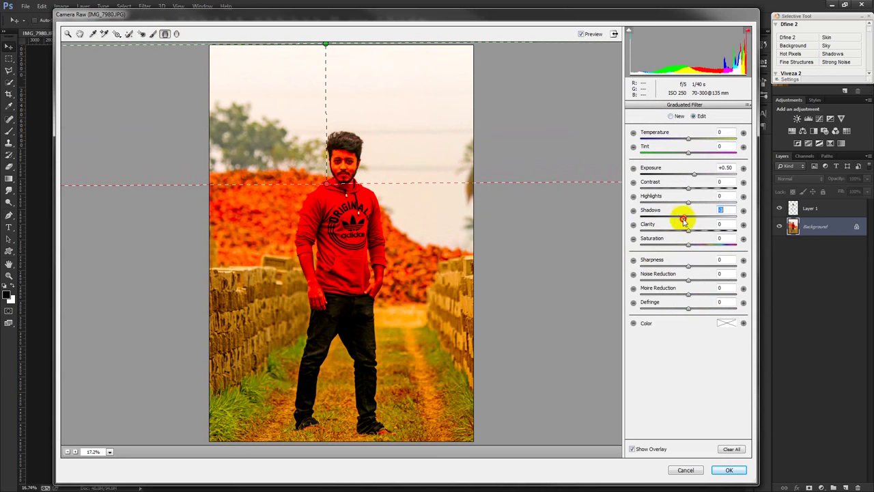
mouse_move(679, 222)
mouse_down()
mouse_move(663, 220)
mouse_move(722, 247)
mouse_up()
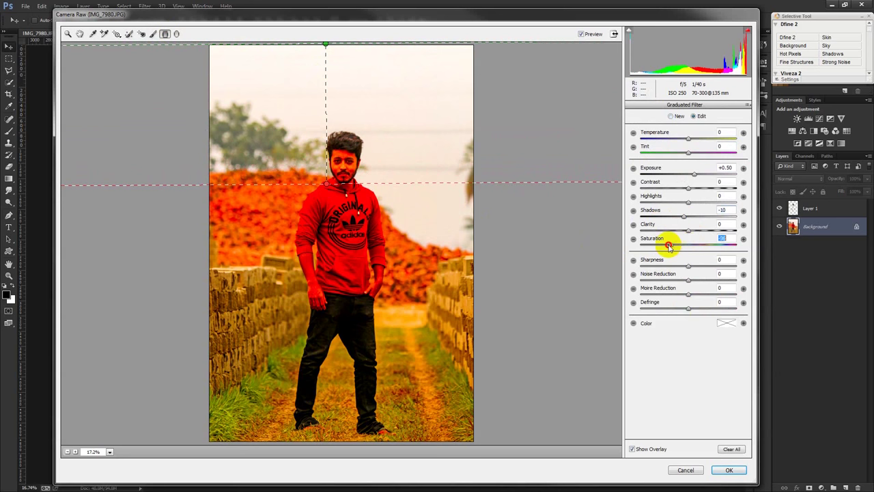
drag(722, 247, 720, 247)
drag(688, 139, 664, 142)
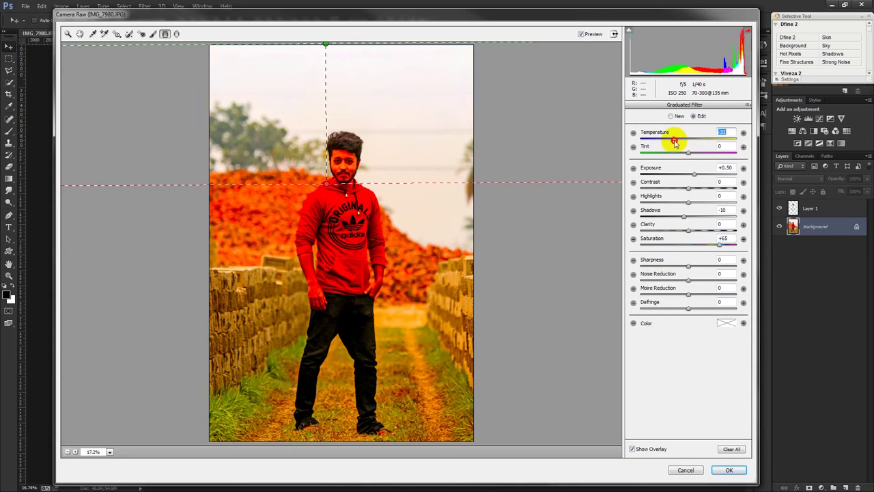
- Extend the gradient to the brick walls, adjust clarity and exposure, set Saturation +59, and apply
click(322, 182)
mouse_move(327, 185)
mouse_down()
mouse_move(317, 296)
mouse_move(313, 268)
mouse_up()
mouse_move(688, 230)
mouse_down()
mouse_move(661, 230)
mouse_move(732, 230)
mouse_move(700, 219)
mouse_move(629, 220)
mouse_up()
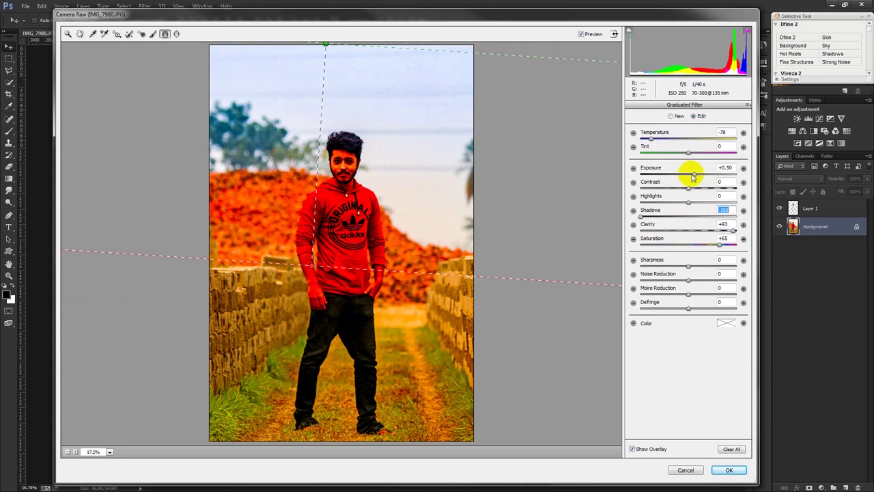
mouse_move(693, 176)
mouse_down()
mouse_move(703, 191)
mouse_move(670, 189)
mouse_move(723, 194)
mouse_move(662, 204)
mouse_up()
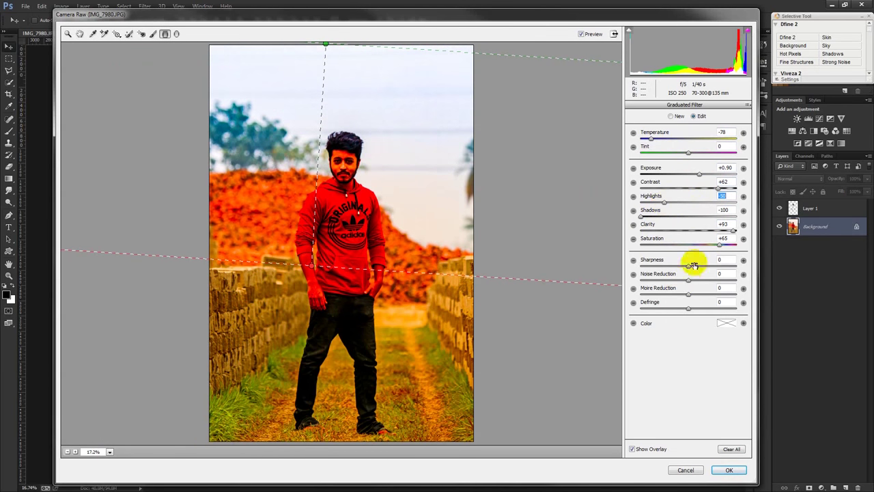
mouse_move(719, 245)
mouse_down()
mouse_move(738, 247)
mouse_move(718, 246)
mouse_up()
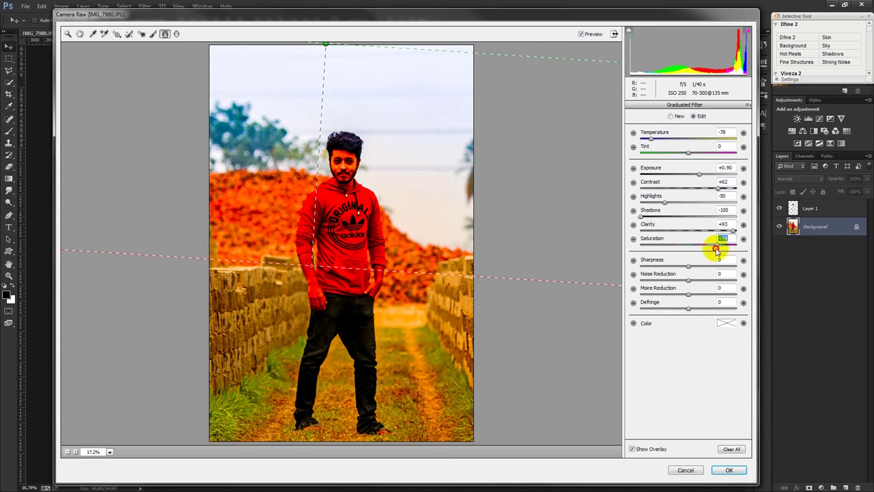
click(731, 471)
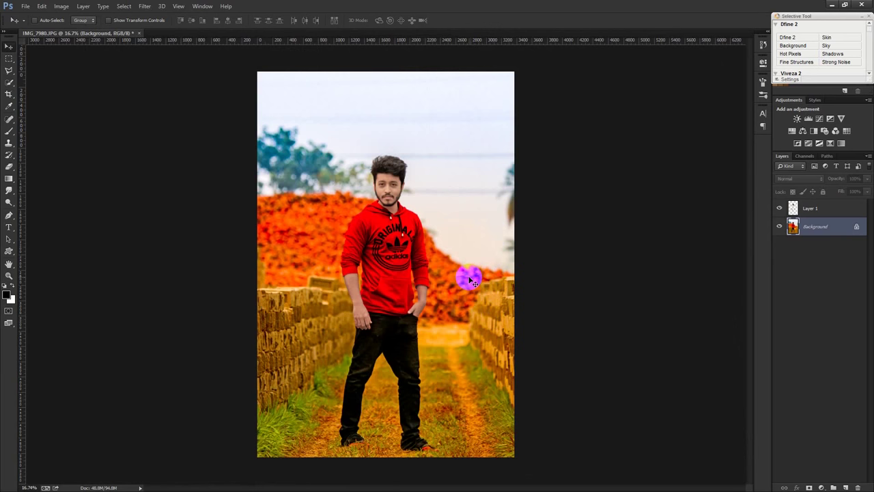
- Apply Curves to Layer 1, lifting midtones from 123 to 137 and setting black input to 21
click(830, 207)
scroll(349, 222, up, 2)
scroll(350, 223, down, 1)
click(61, 6)
mouse_move(75, 29)
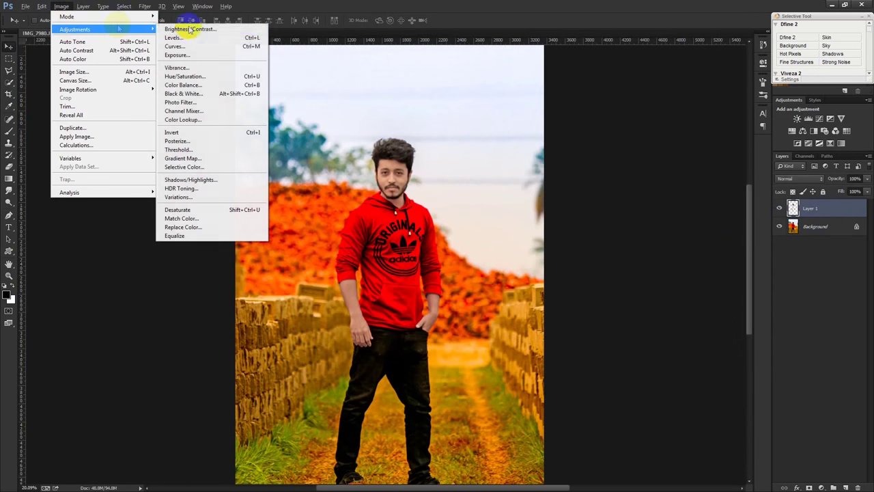
click(178, 46)
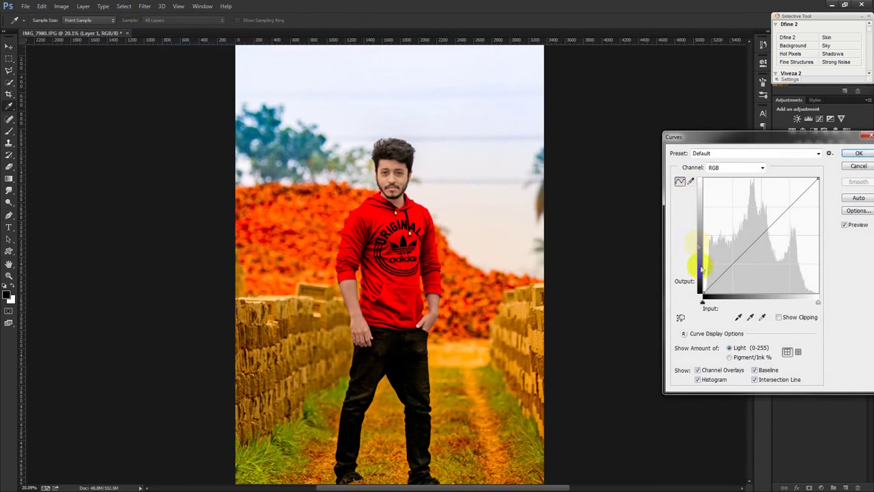
drag(763, 233, 759, 231)
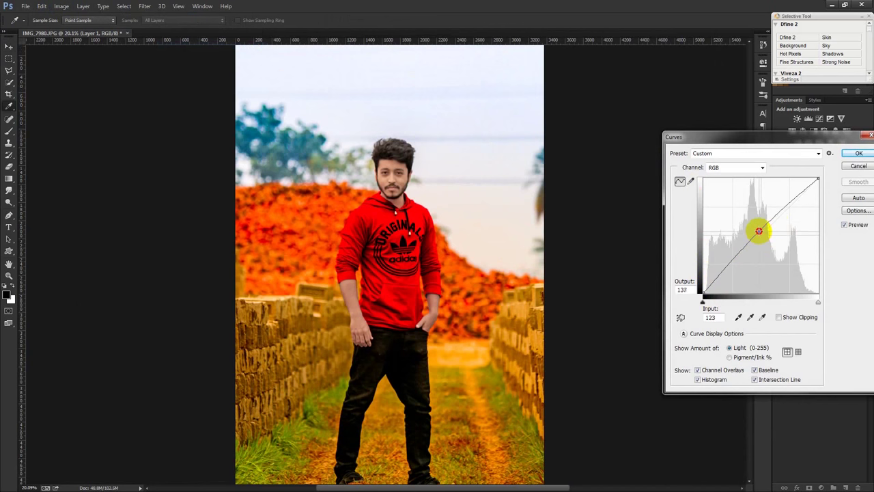
mouse_move(817, 179)
mouse_down()
mouse_move(830, 194)
mouse_move(825, 170)
mouse_up()
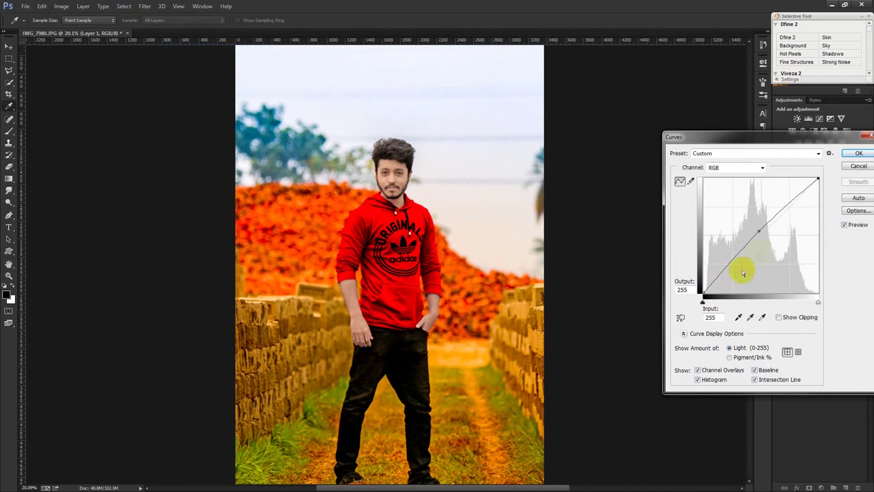
drag(704, 294, 714, 298)
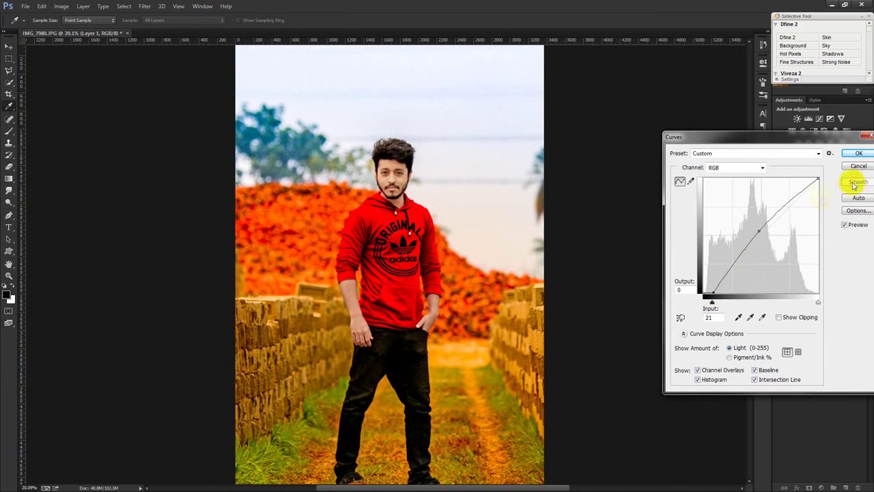
click(856, 154)
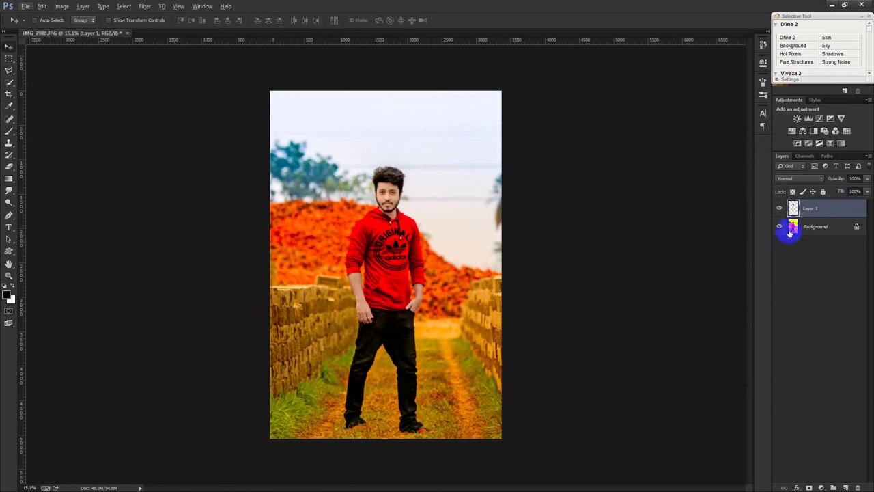
click(792, 227)
click(148, 6)
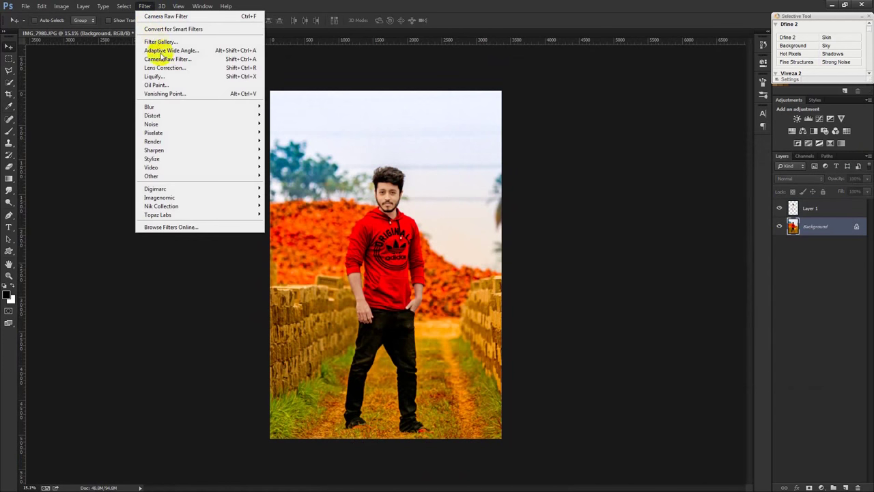
click(406, 143)
click(124, 6)
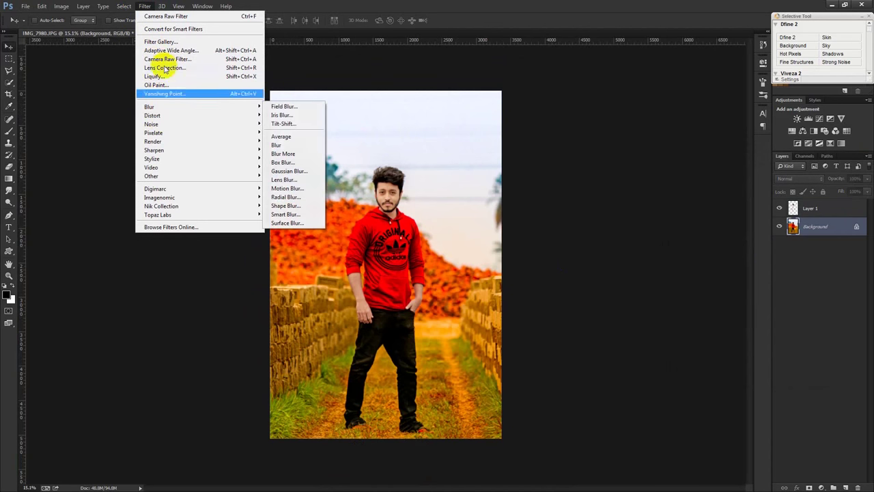
click(166, 42)
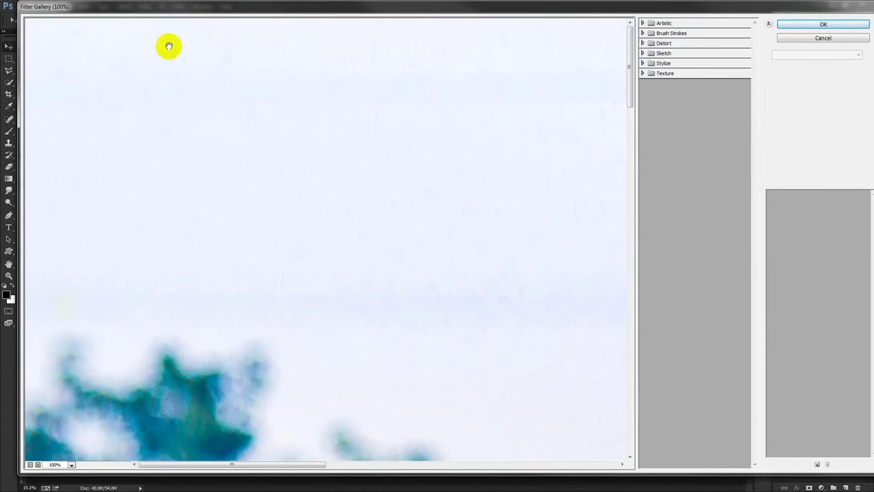
click(31, 464)
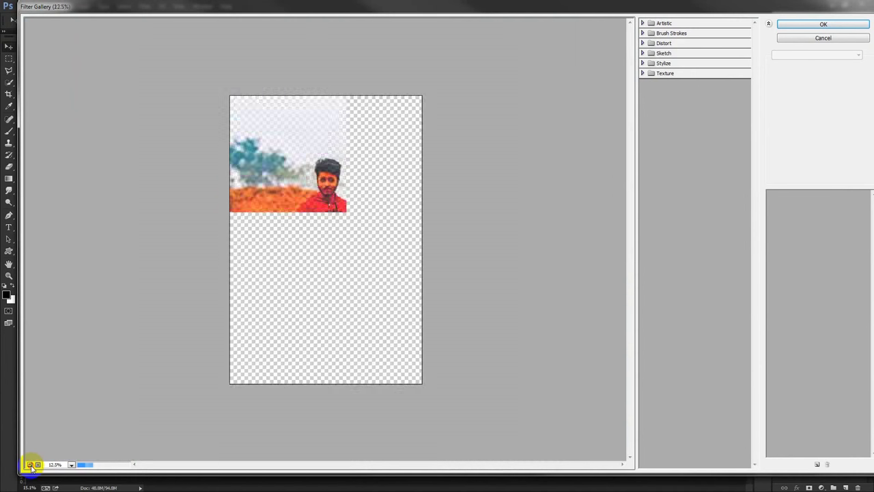
click(31, 464)
click(38, 465)
click(39, 465)
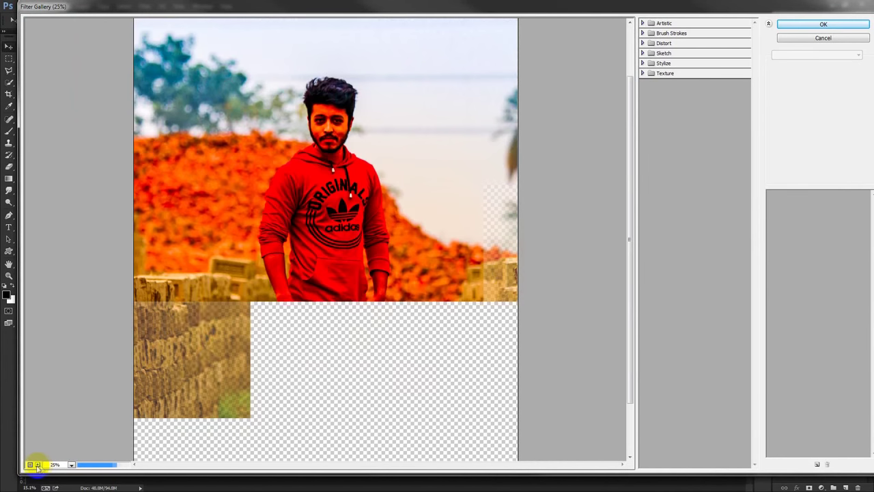
click(642, 24)
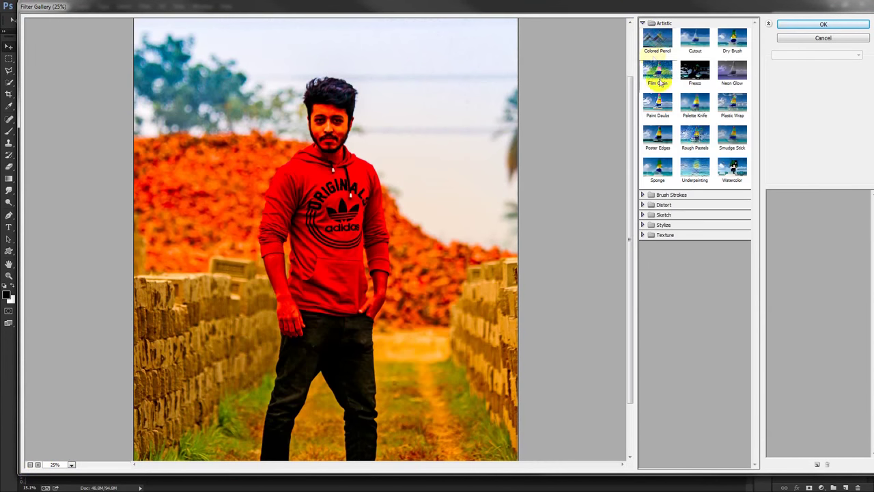
click(657, 136)
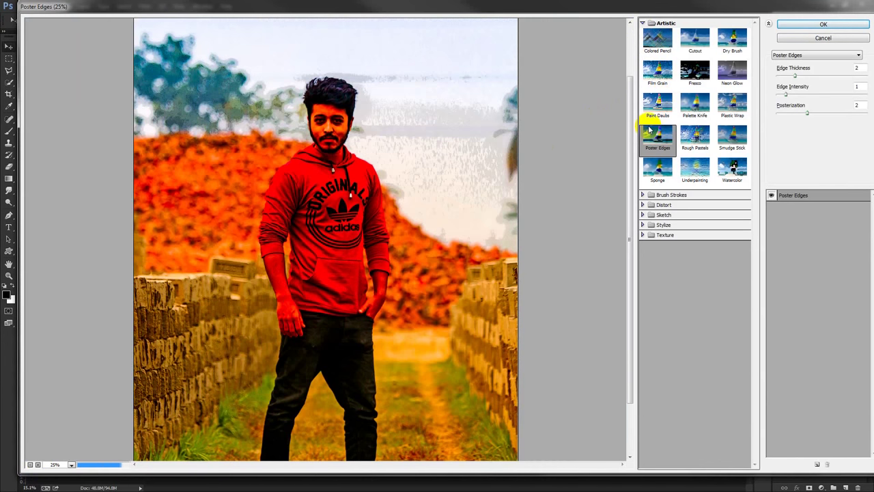
click(658, 76)
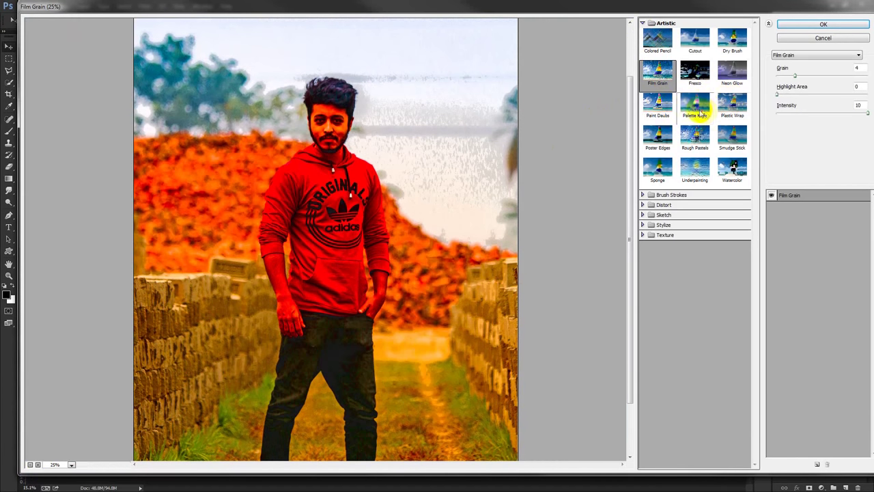
click(695, 104)
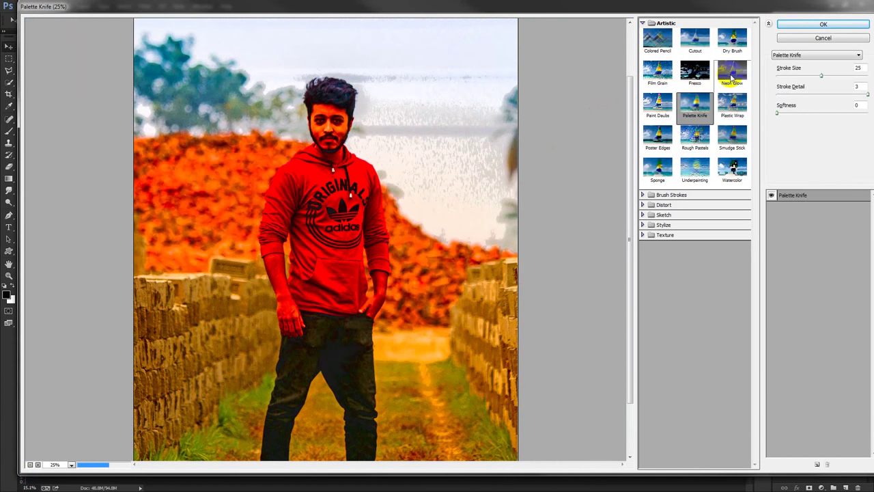
click(643, 195)
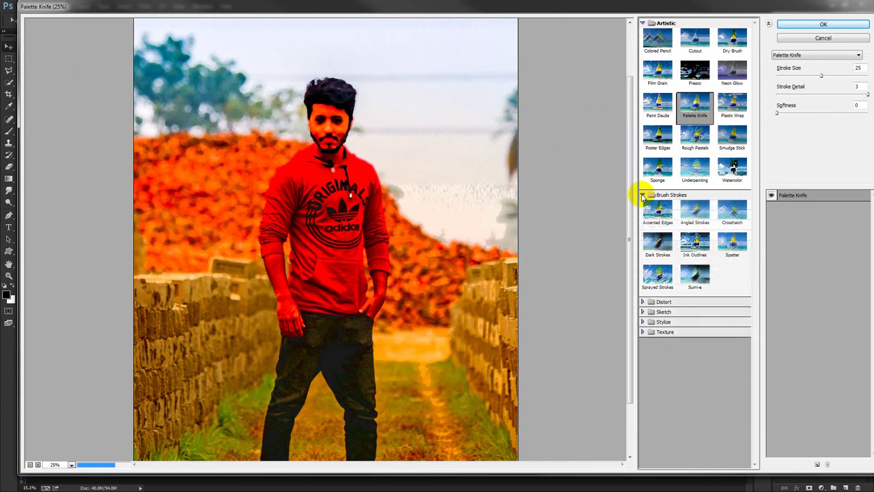
click(656, 241)
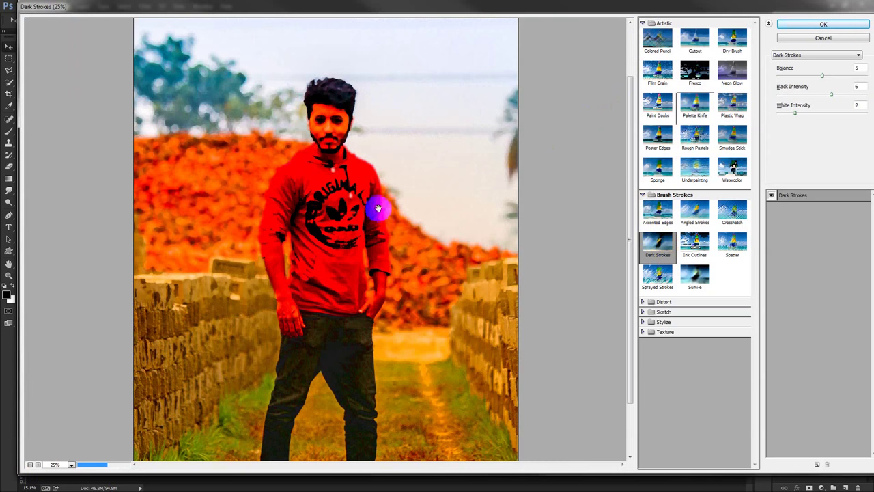
drag(378, 208, 384, 220)
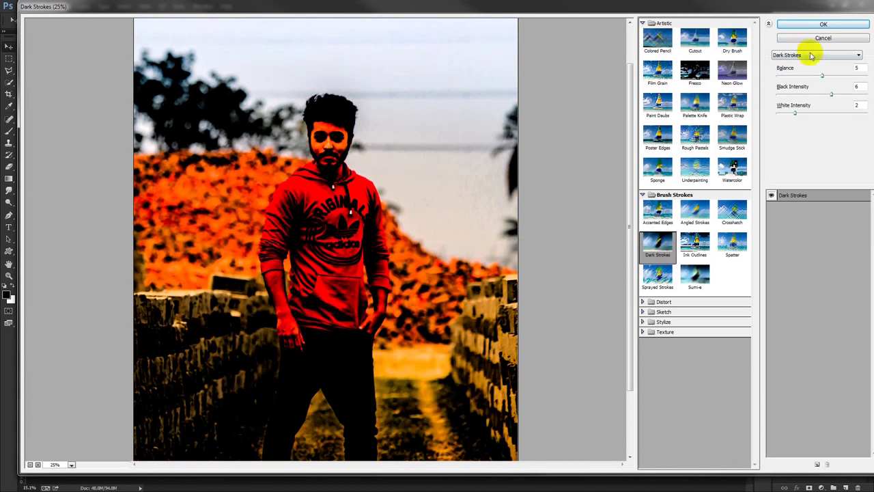
drag(823, 76, 802, 77)
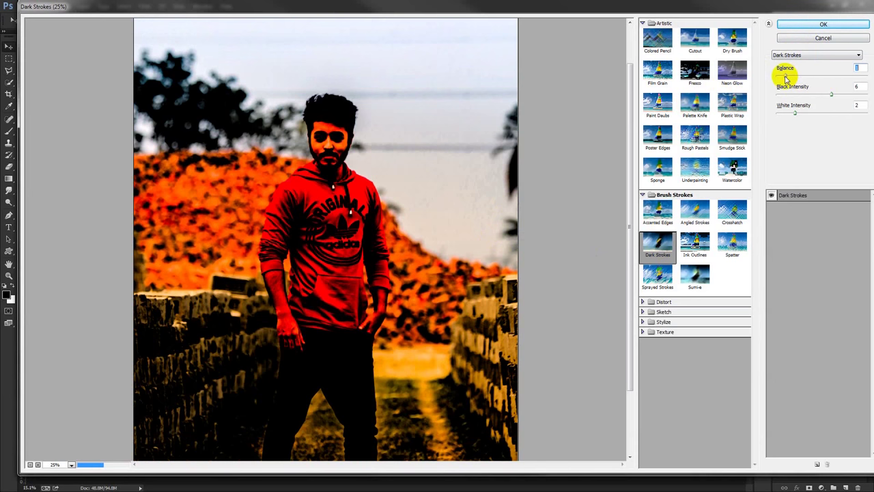
click(835, 38)
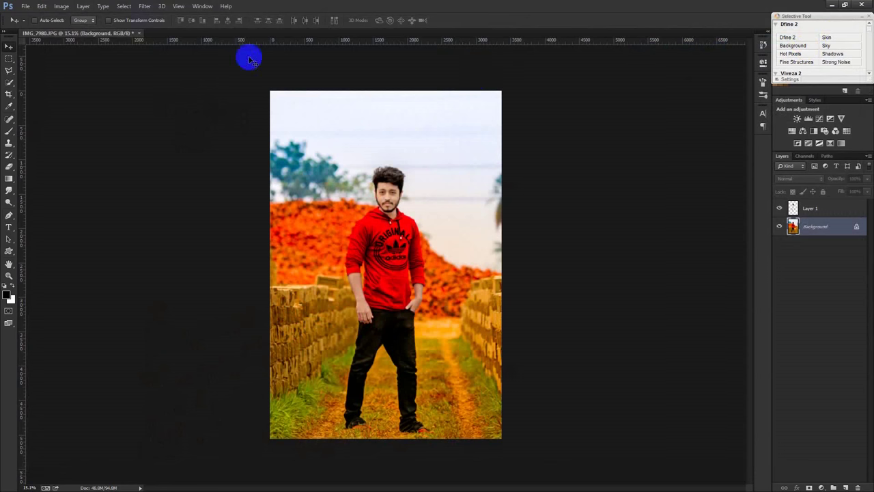
- Set the image height to 2500 px so it resizes to 1667 × 2500 at 72 ppi
click(62, 6)
click(73, 72)
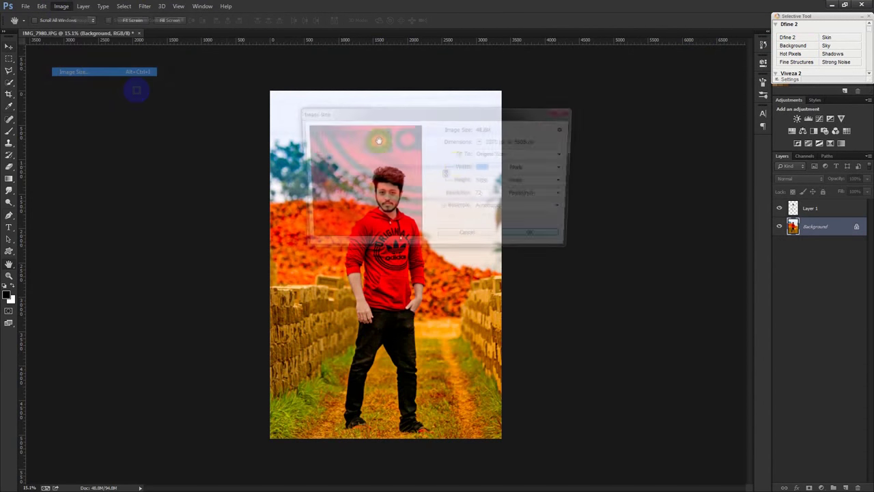
double_click(496, 180)
text(2500)
click(517, 238)
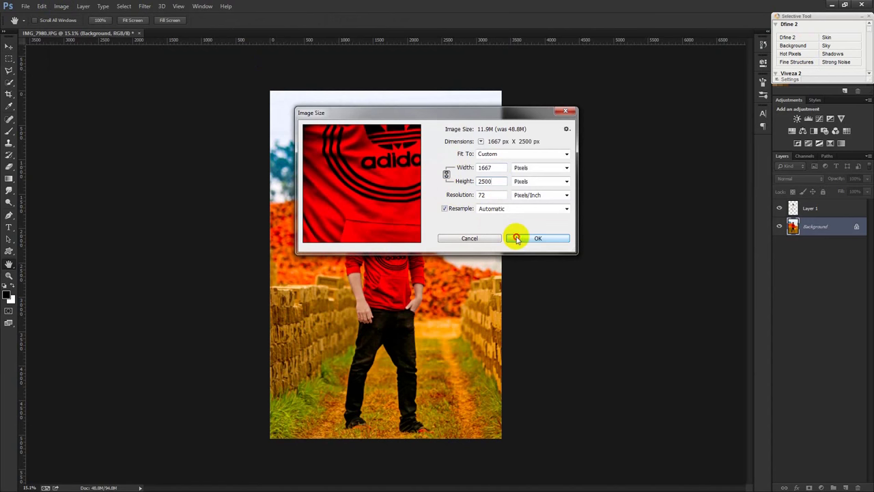
key(v)
scroll(403, 252, up, 5)
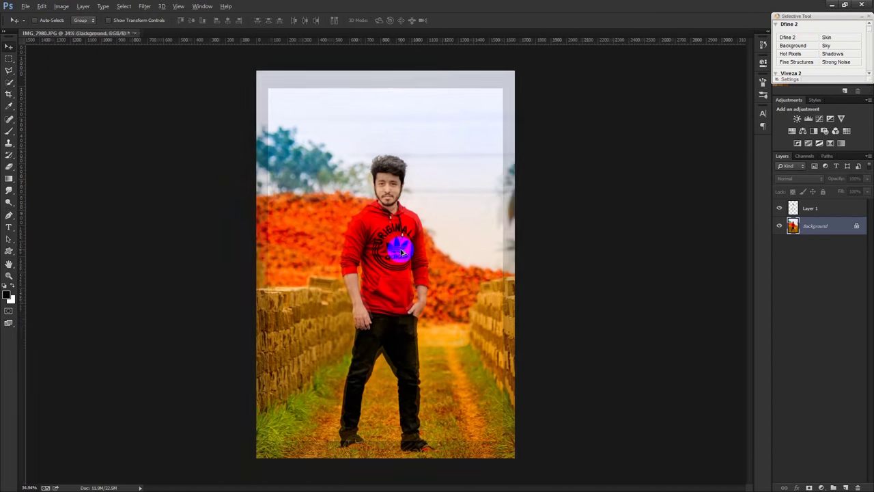
- Choose Brush Strokes > Dark Strokes in the Filter Gallery and view the preview at 50%
click(145, 7)
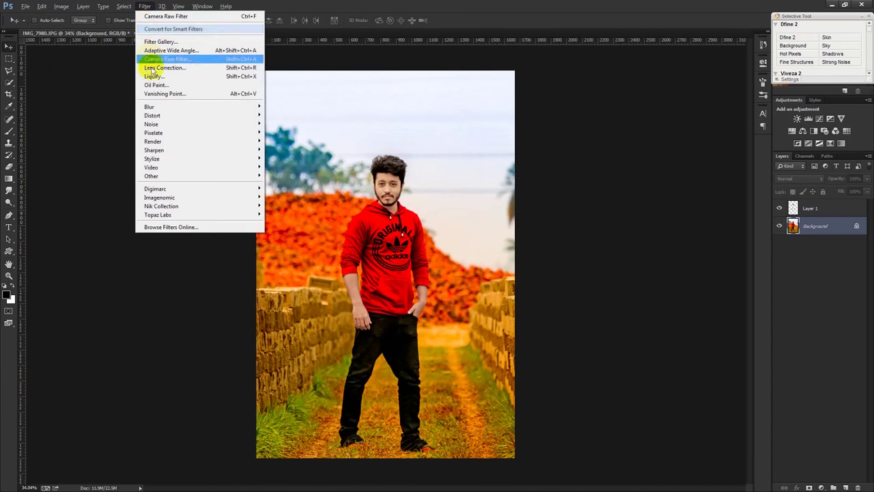
click(160, 42)
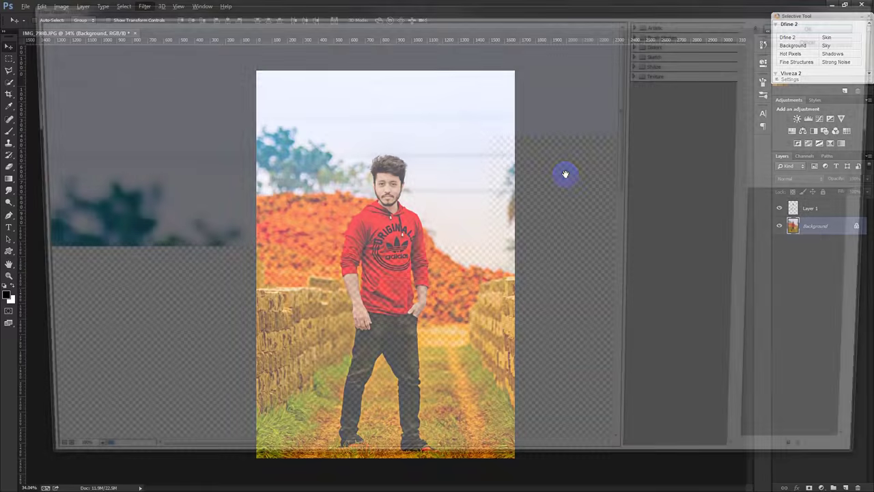
click(643, 33)
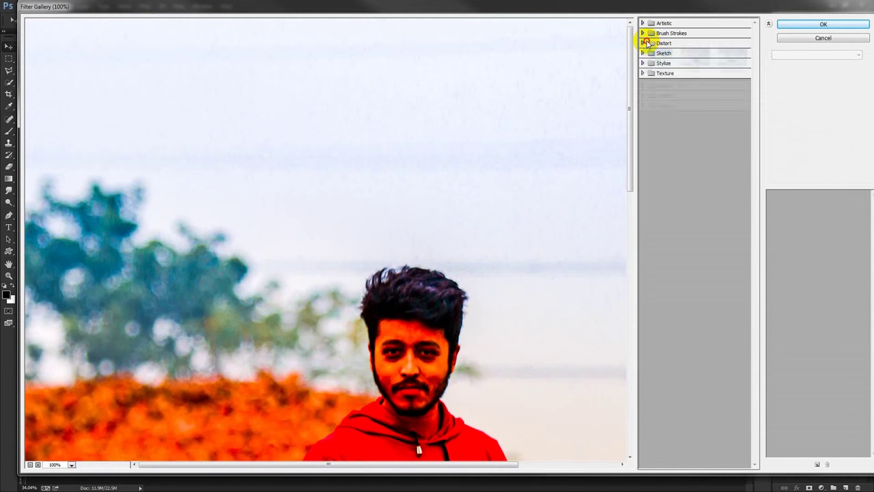
click(643, 33)
click(658, 82)
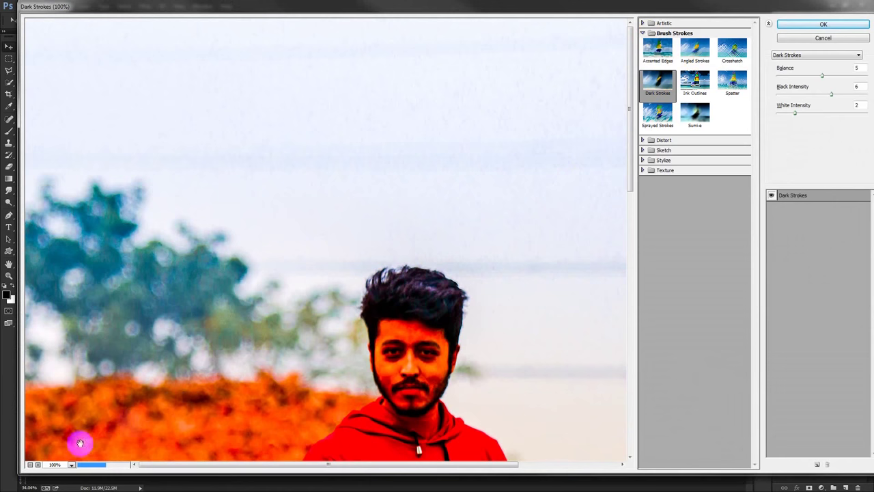
click(30, 465)
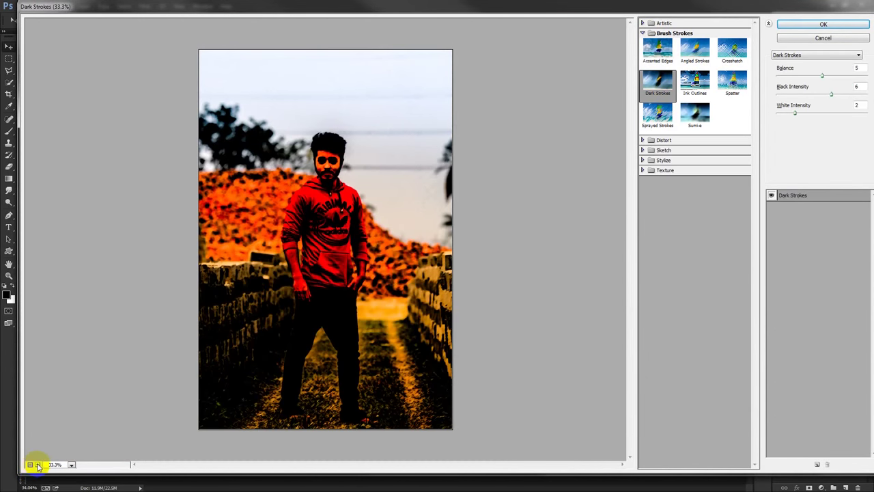
click(38, 465)
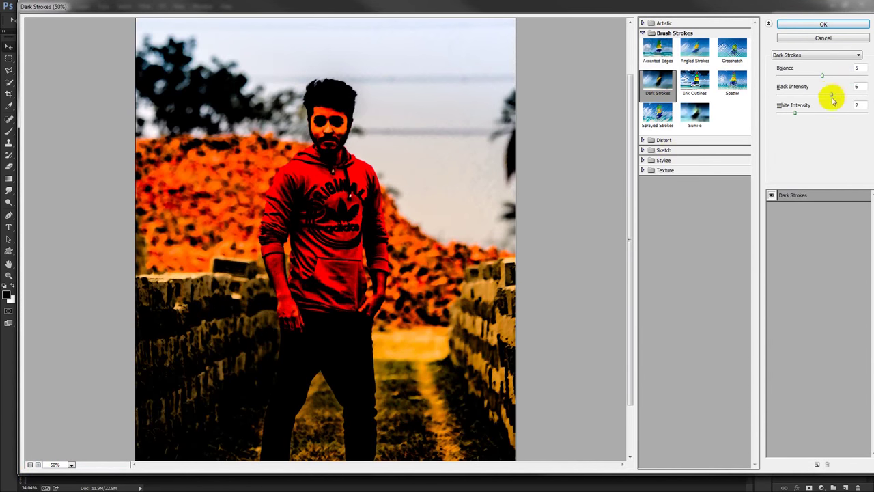
- Tune Dark Strokes to Balance 5, Black and White Intensity 2, and apply it
drag(820, 96, 797, 98)
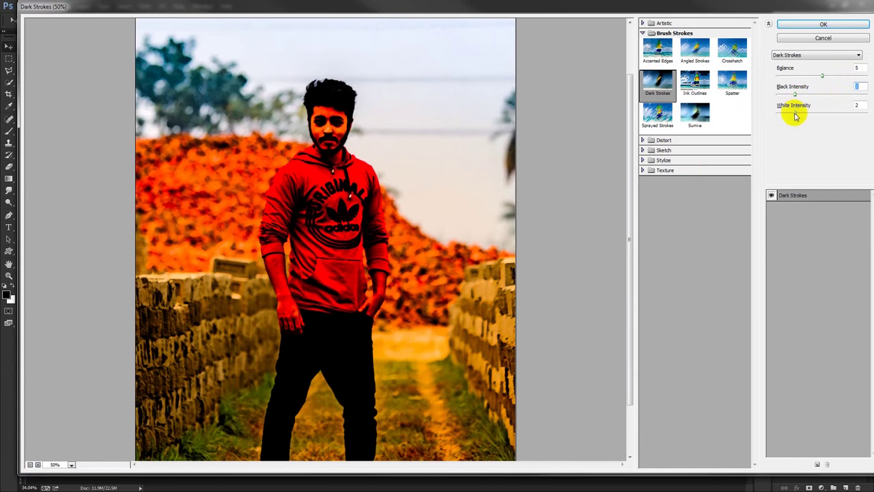
mouse_move(804, 117)
mouse_down()
mouse_move(835, 118)
mouse_move(802, 118)
mouse_up()
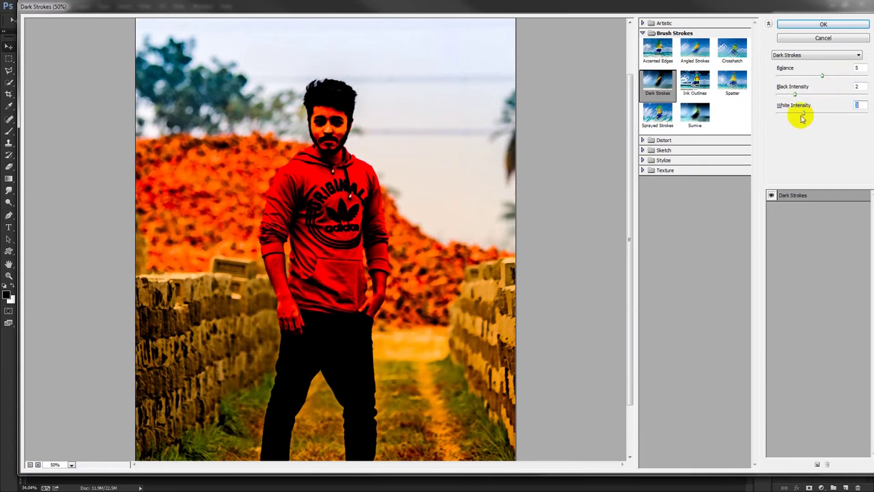
click(797, 97)
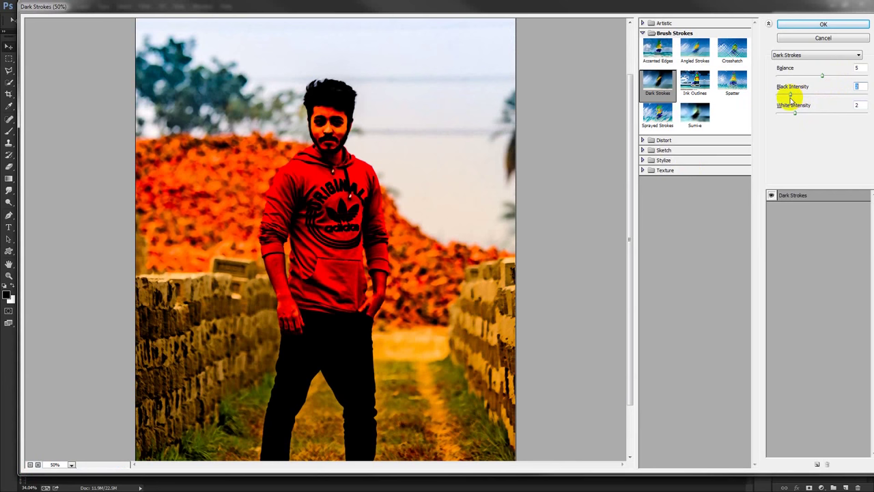
click(791, 97)
mouse_move(819, 77)
mouse_down()
mouse_move(808, 79)
mouse_move(829, 82)
mouse_up()
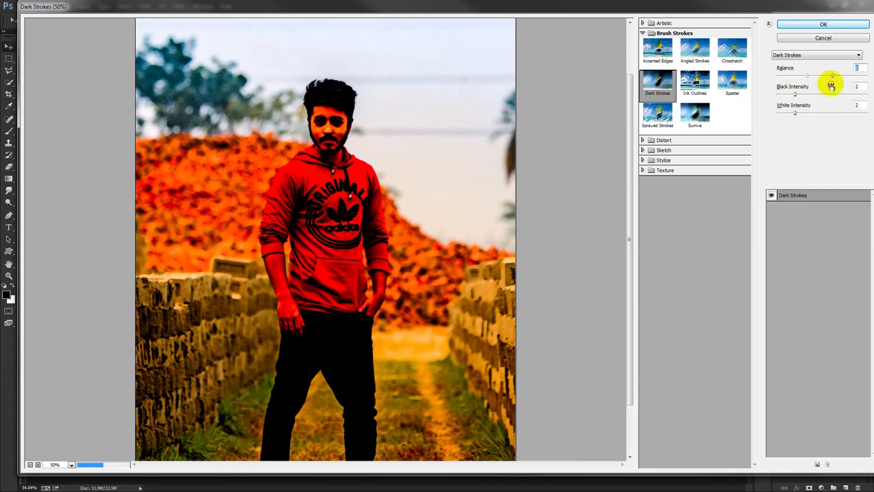
click(843, 77)
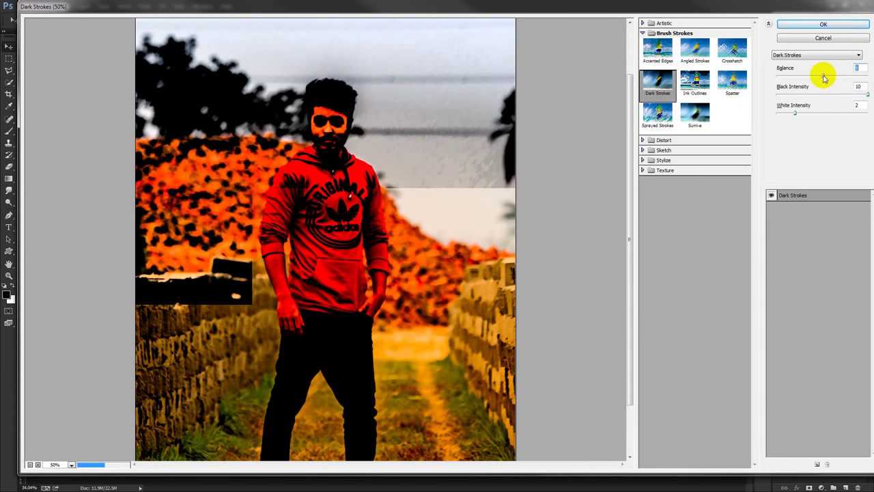
drag(866, 96, 796, 97)
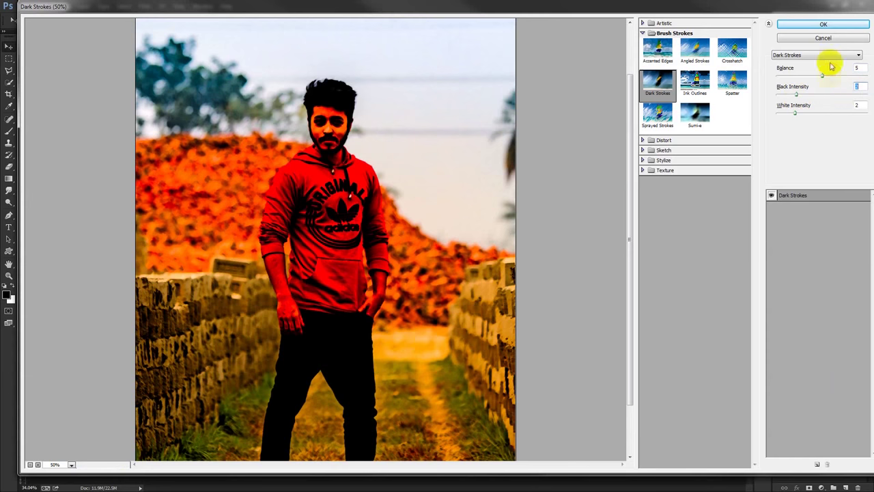
click(824, 24)
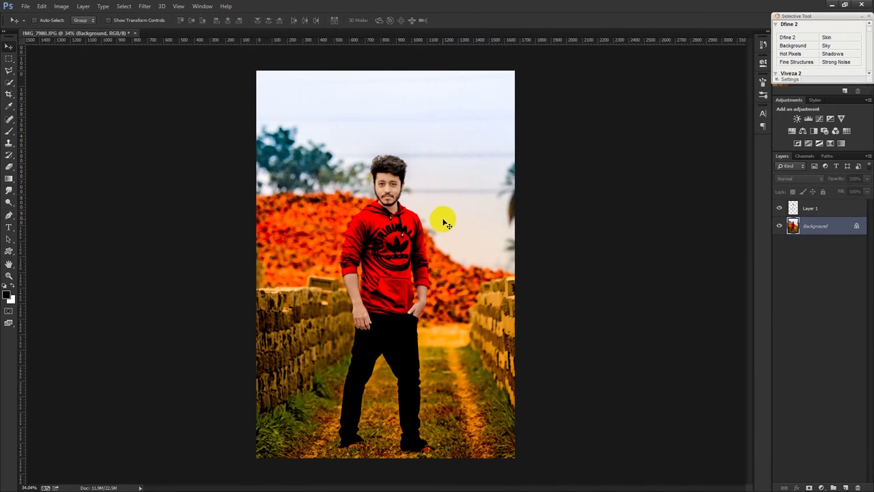
- Add a new empty layer, then delete it again
click(447, 316)
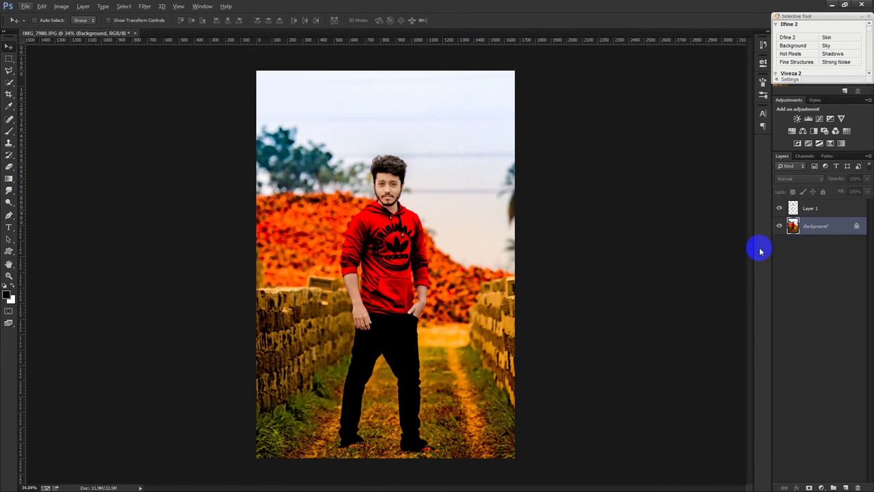
click(845, 486)
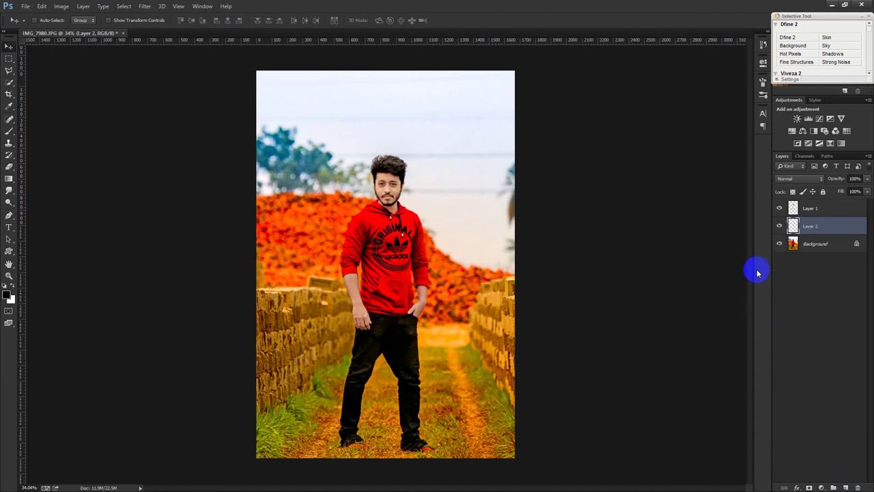
click(145, 6)
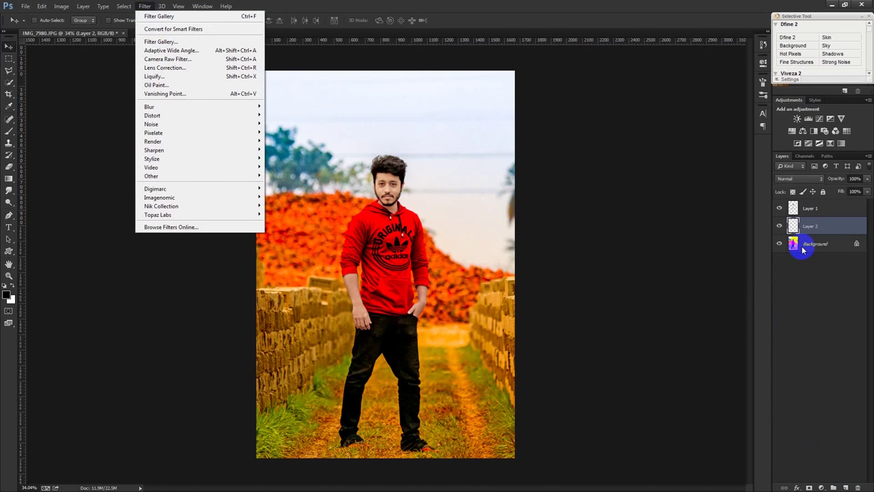
click(649, 226)
key(Delete)
- Duplicate the Background layer as Background copy
right_click(796, 226)
click(799, 242)
click(517, 150)
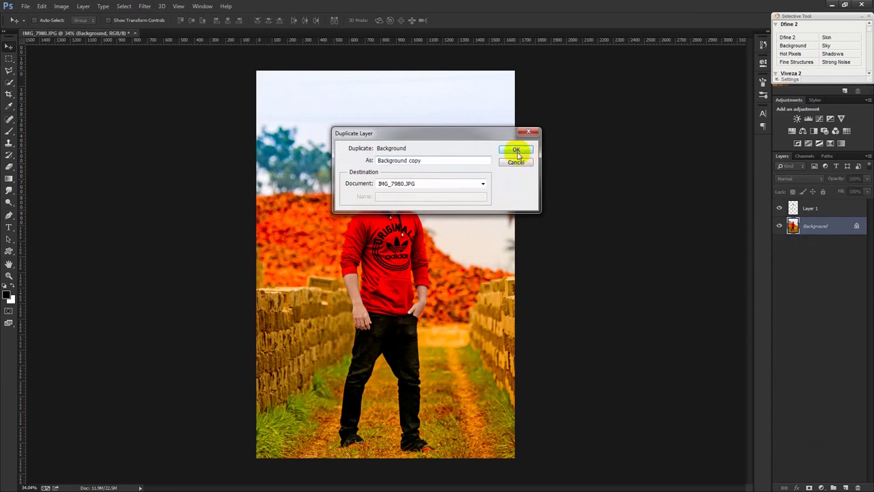
click(142, 6)
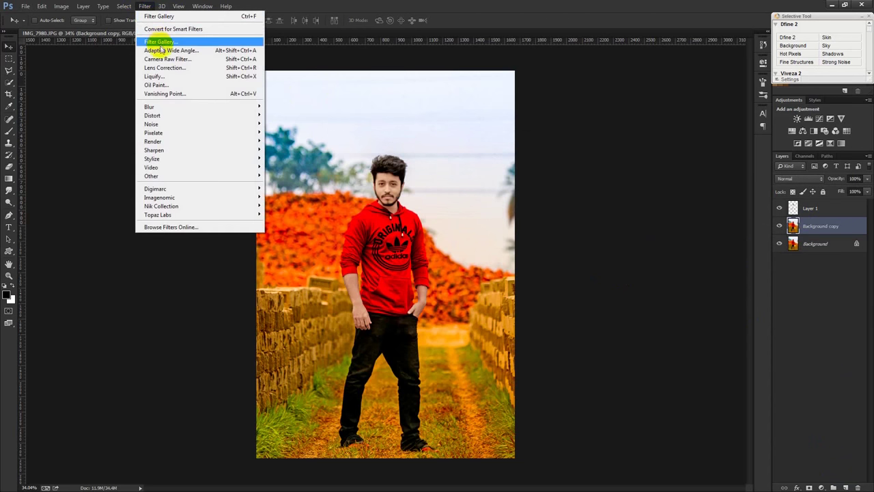
click(277, 111)
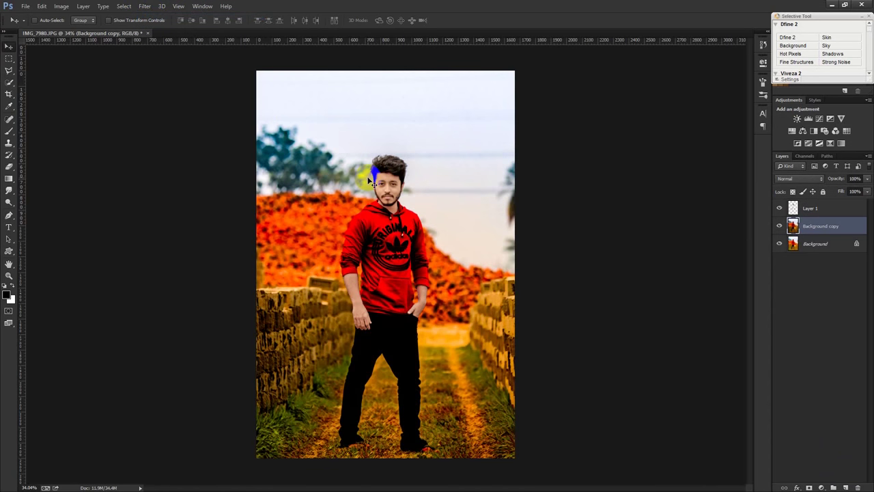
- Select Layer 1 with the head and bring up the Filter Gallery for it
click(794, 209)
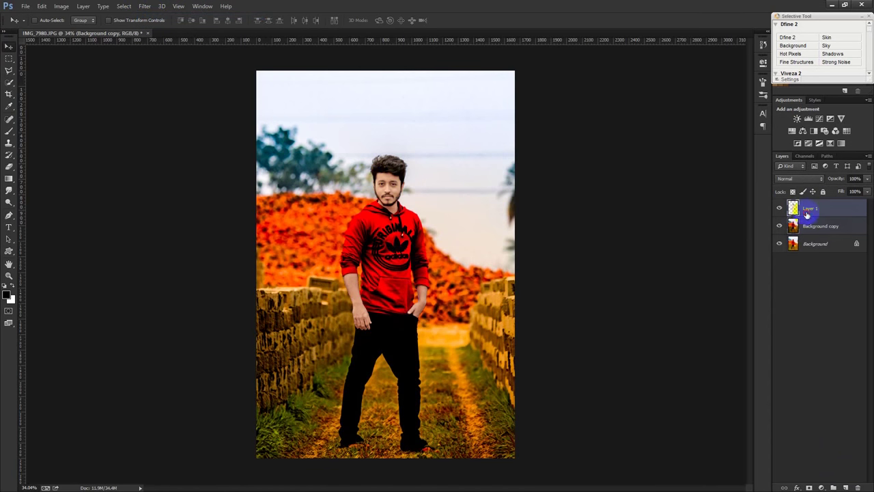
click(152, 6)
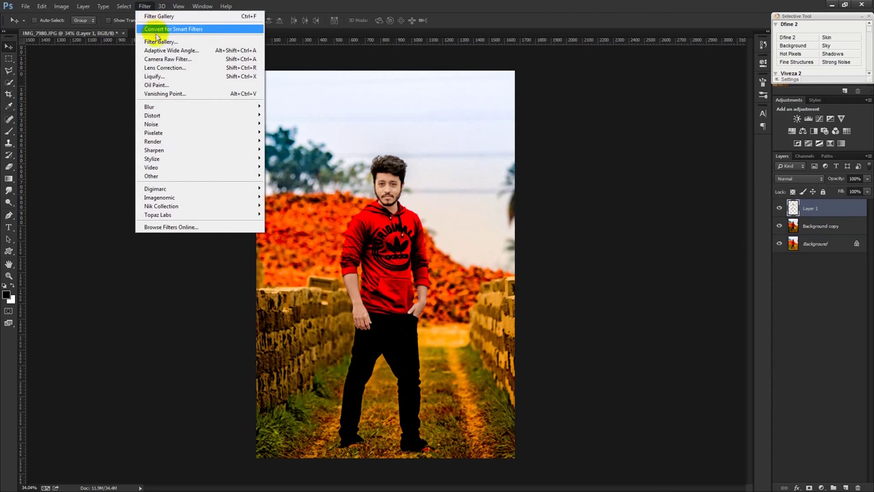
click(161, 42)
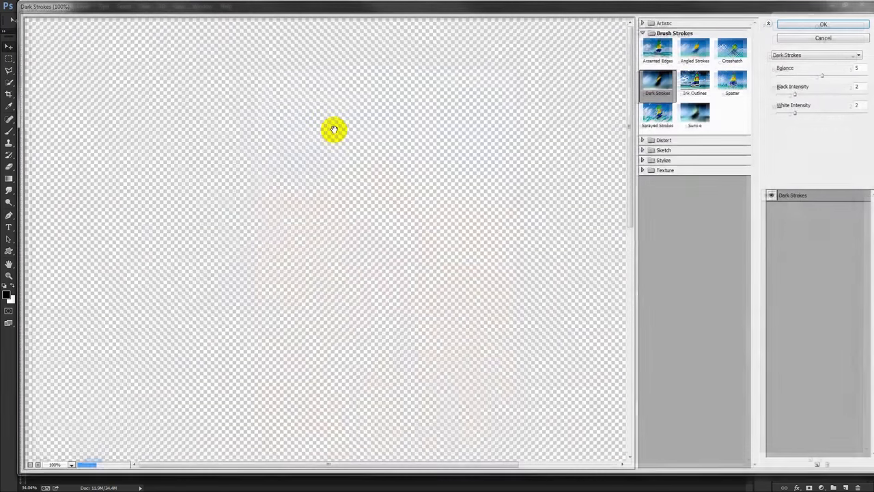
- Give the head Dark Strokes at Balance 5 with Black and White Intensity 1, and apply
drag(410, 351, 390, 221)
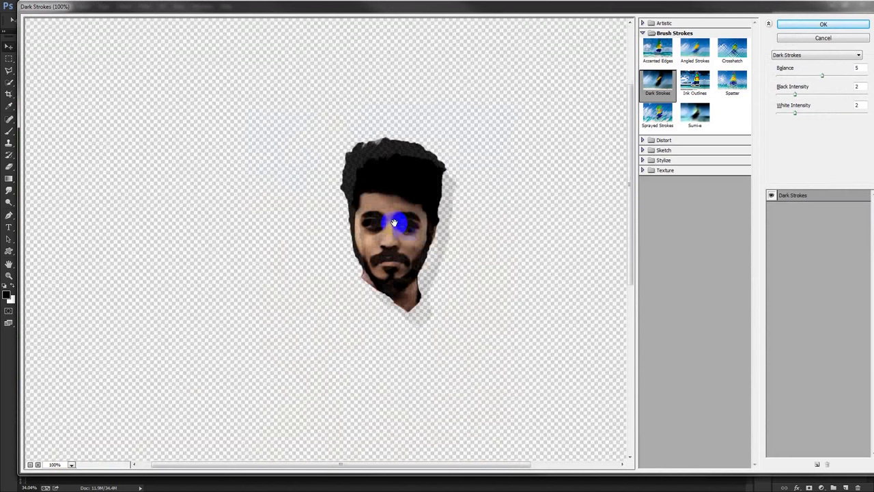
mouse_move(822, 76)
mouse_down()
mouse_move(804, 77)
mouse_move(826, 78)
mouse_up()
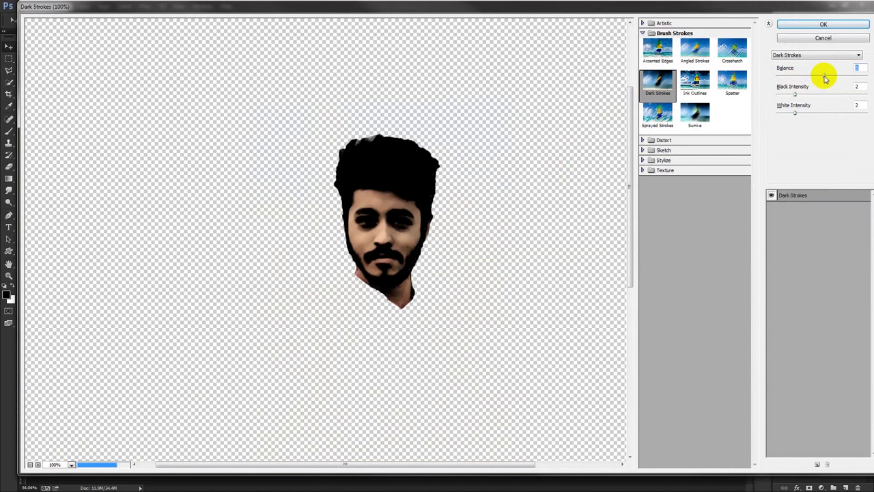
click(781, 91)
drag(781, 91, 786, 114)
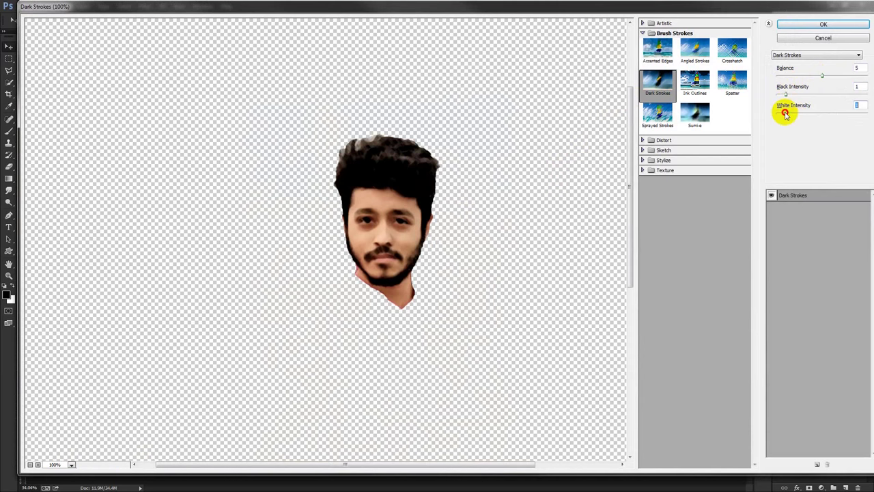
click(810, 24)
scroll(389, 196, up, 3)
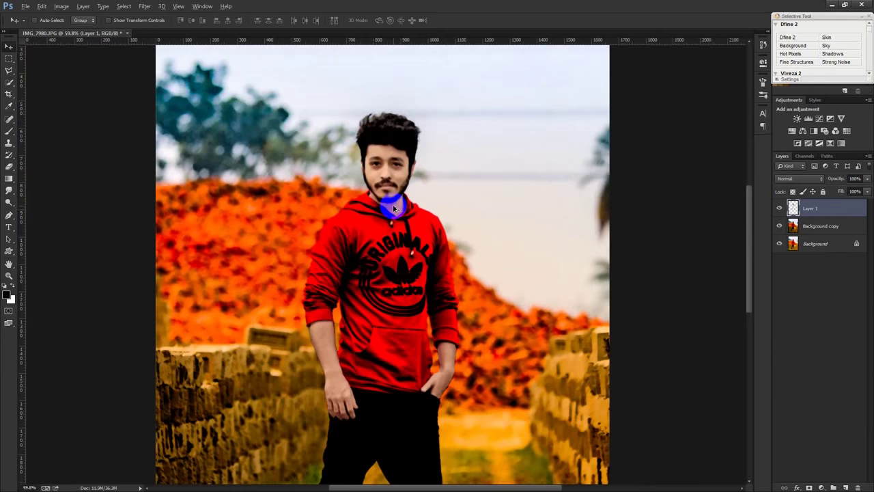
- Select Background copy and brush over the man's hoodie
scroll(392, 209, down, 3)
click(800, 229)
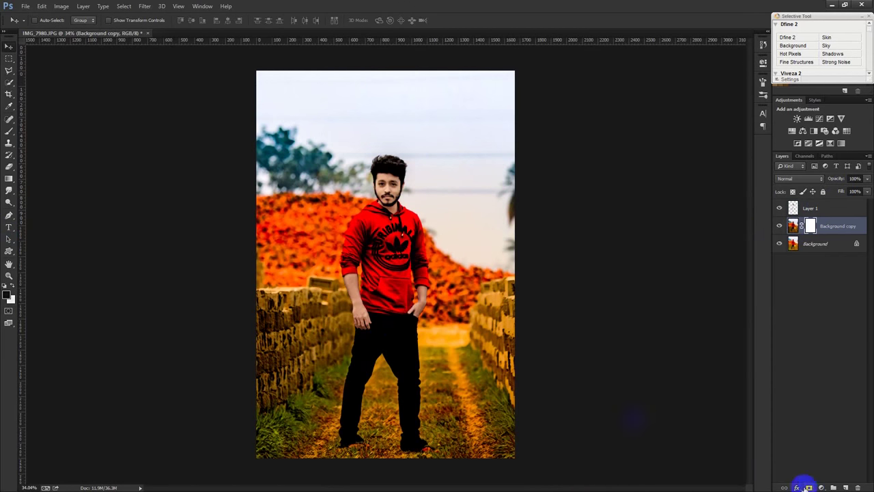
click(7, 134)
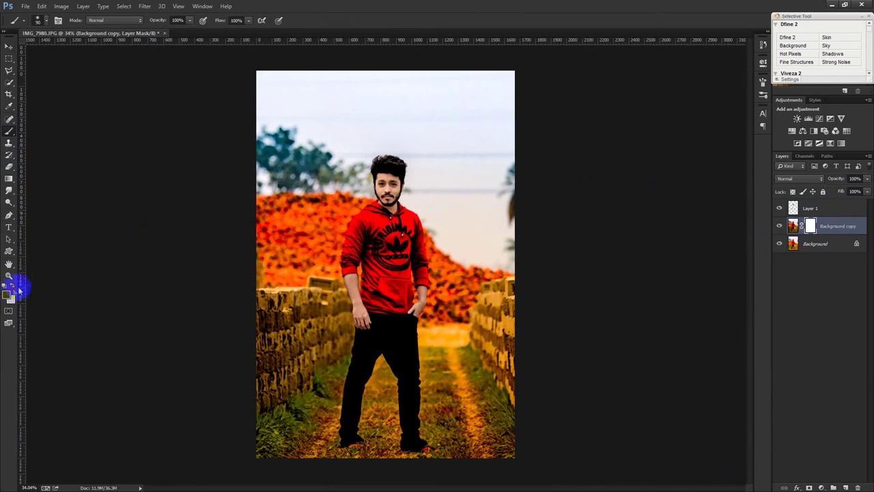
drag(388, 295, 400, 275)
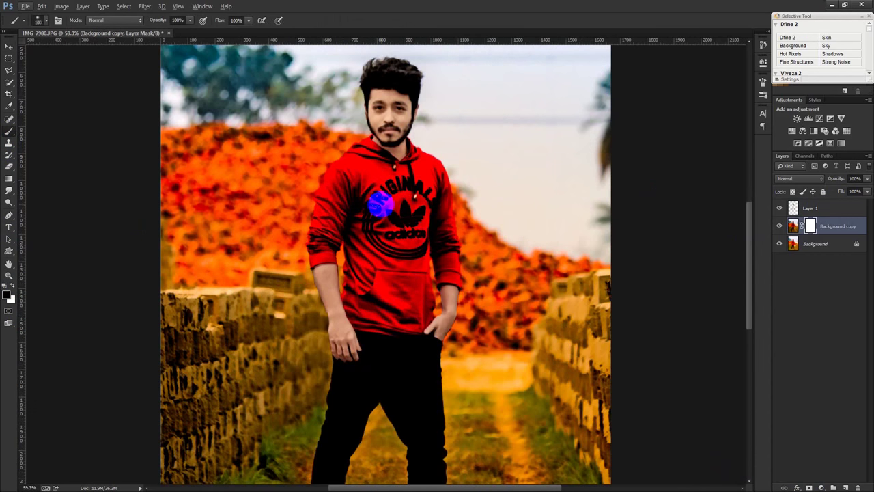
drag(381, 203, 395, 199)
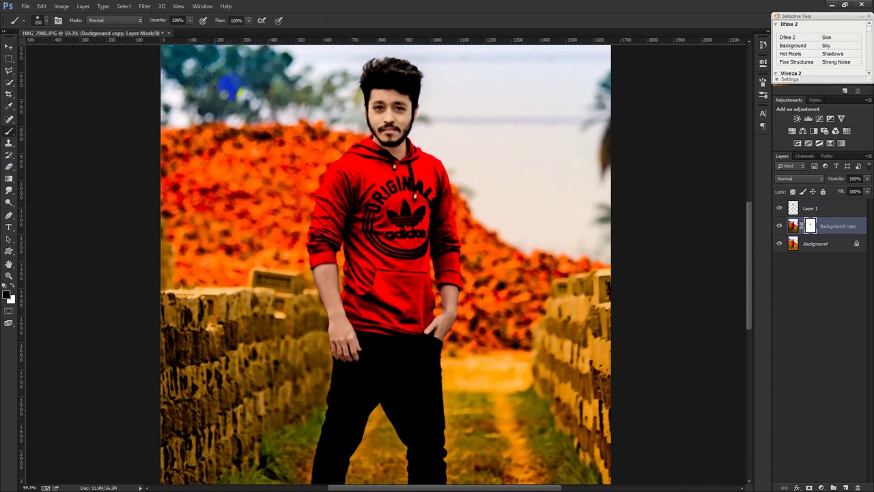
- Set the brush opacity to 50%, dismissing the invalid-value warning
click(177, 20)
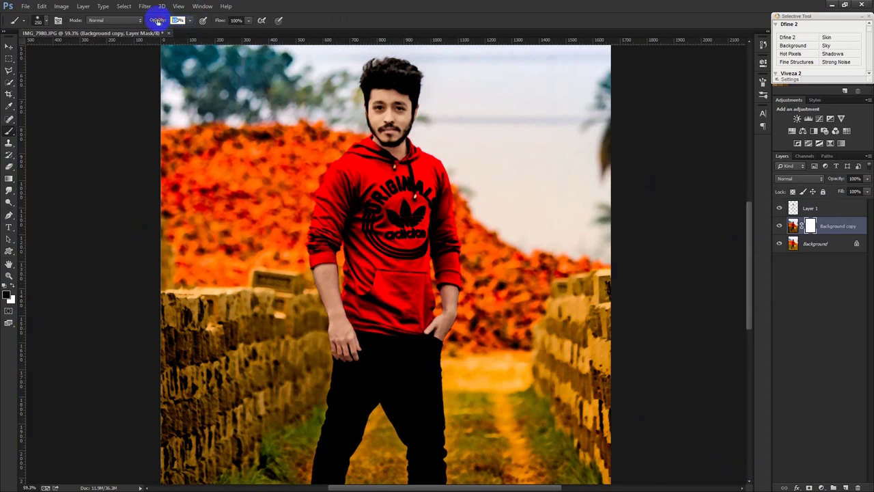
text(0)
key(Return)
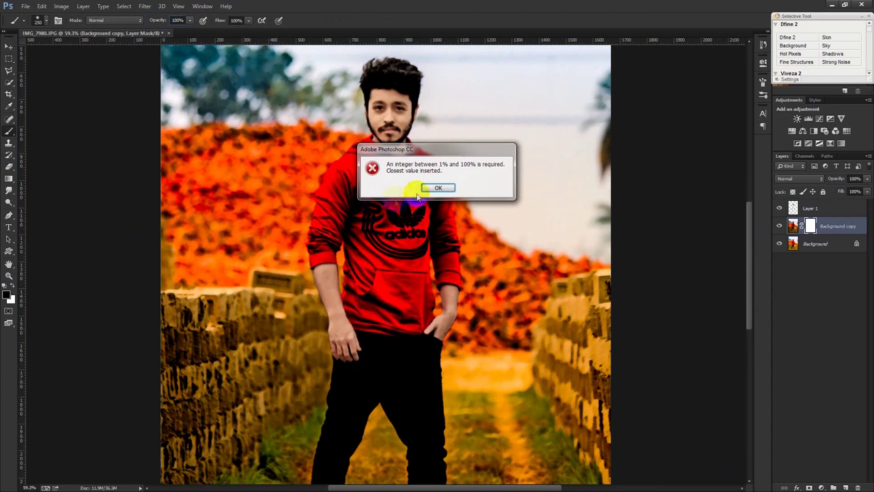
click(437, 187)
key(5)
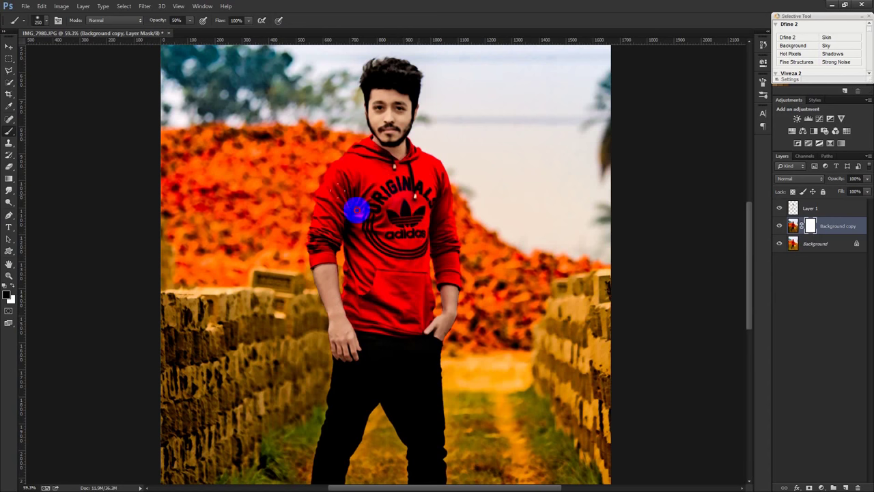
scroll(373, 312, down, 5)
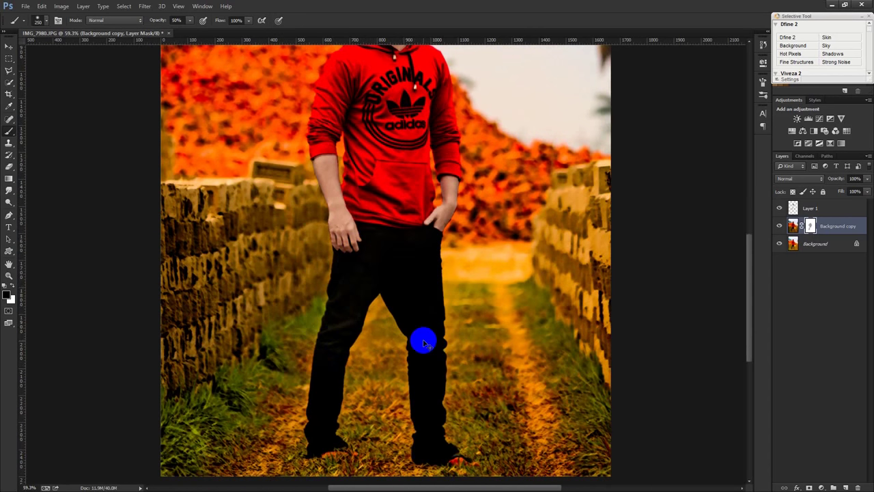
scroll(446, 390, down, 3)
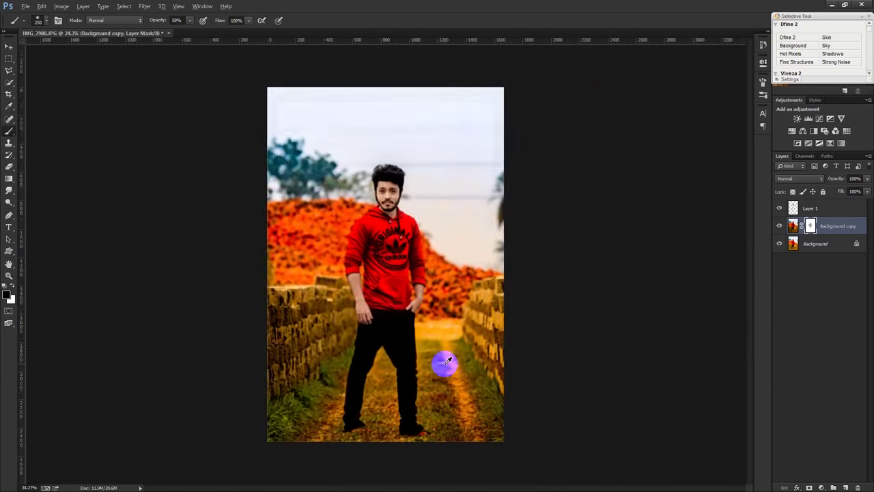
- Stamp all visible layers into a new Layer 2 and launch the Camera Raw filter on it
click(8, 46)
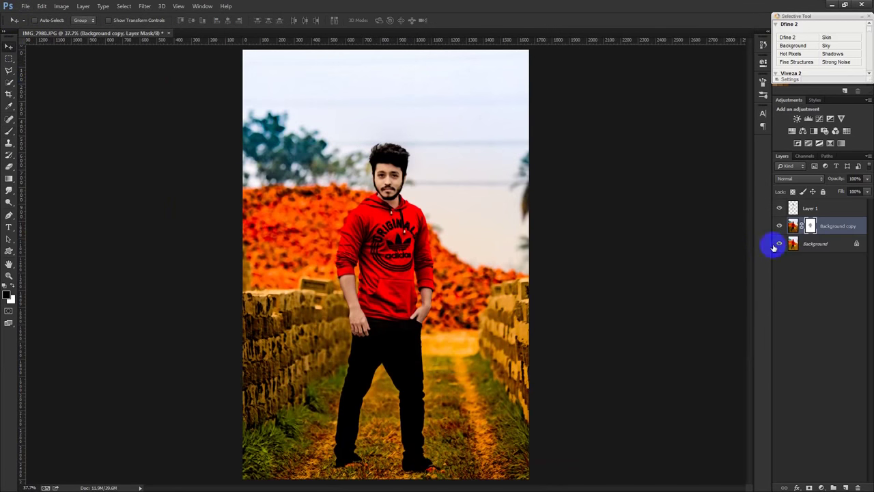
key(ctrl+shift+alt+e)
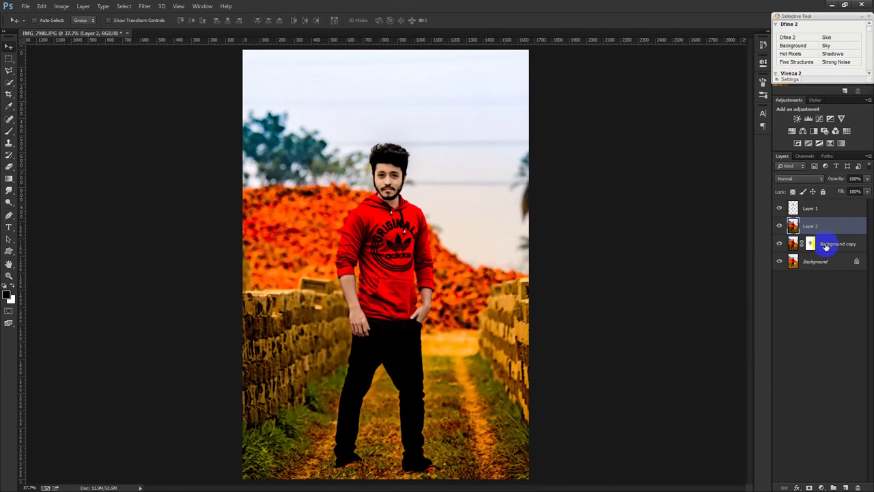
click(143, 7)
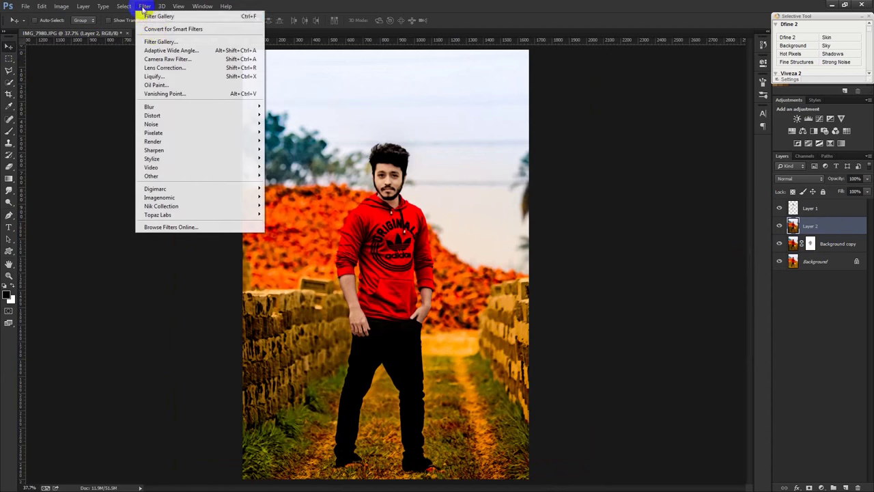
click(164, 60)
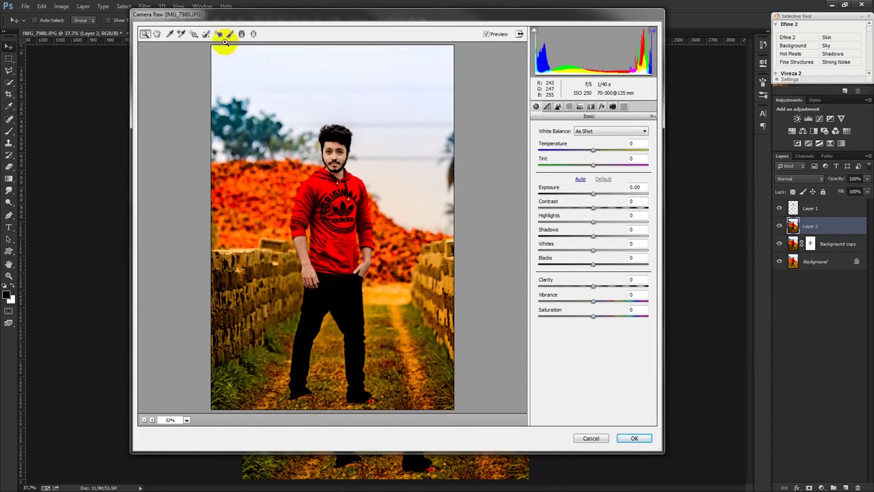
- Add a radial filter around the man: Exposure −2.05, Shadows +32, Temperature −48, Saturation +41
click(253, 34)
mouse_move(294, 157)
mouse_down()
mouse_move(372, 238)
mouse_move(392, 285)
mouse_up()
drag(601, 179, 567, 181)
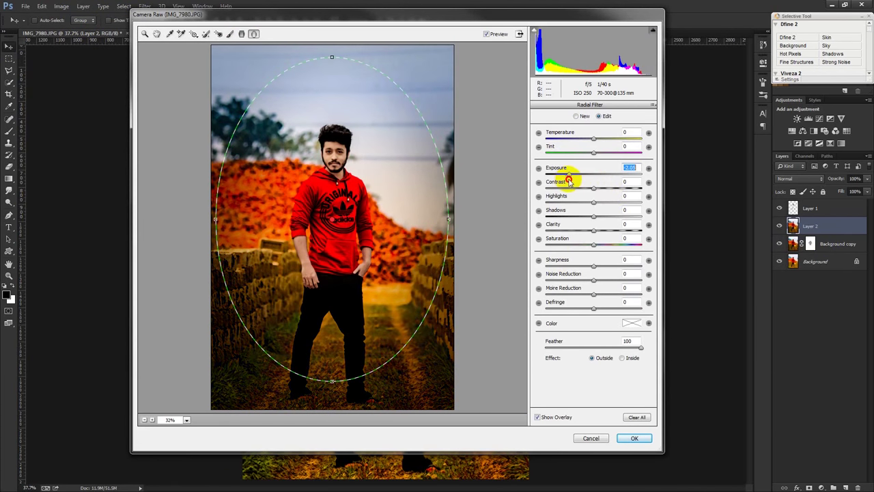
drag(603, 217, 618, 232)
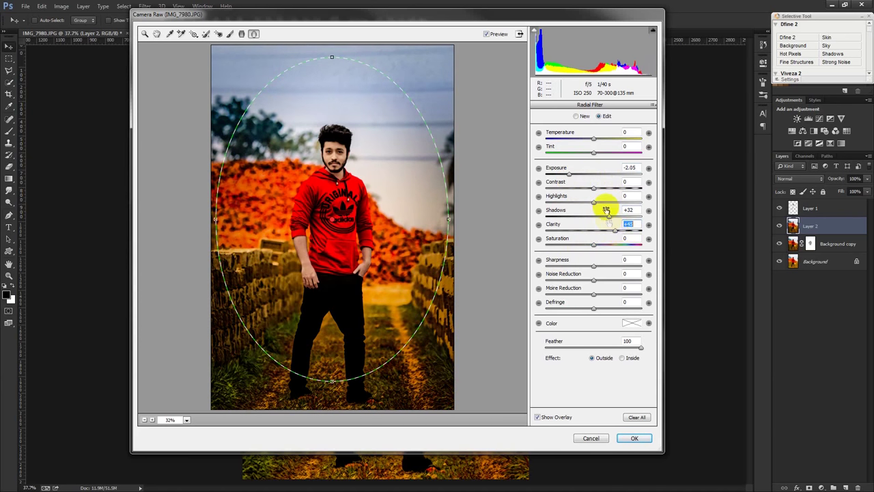
drag(593, 140, 583, 141)
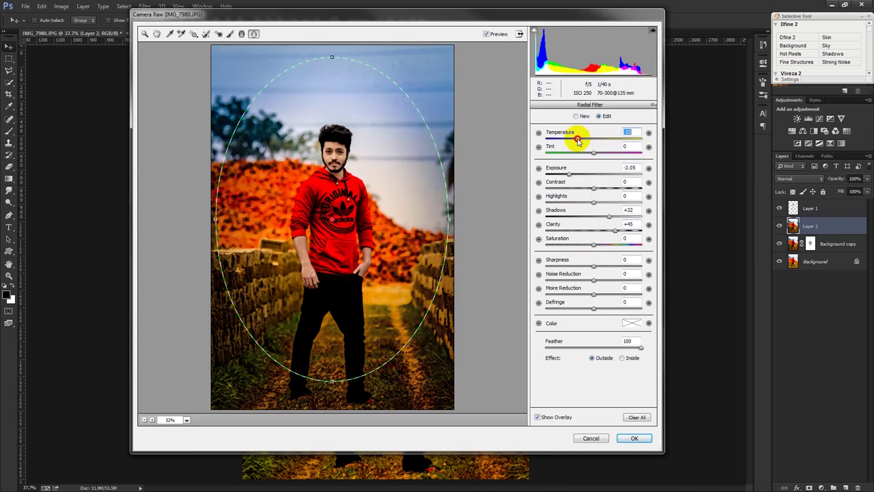
drag(586, 140, 571, 140)
mouse_move(593, 245)
mouse_down()
mouse_move(560, 242)
mouse_move(615, 244)
mouse_up()
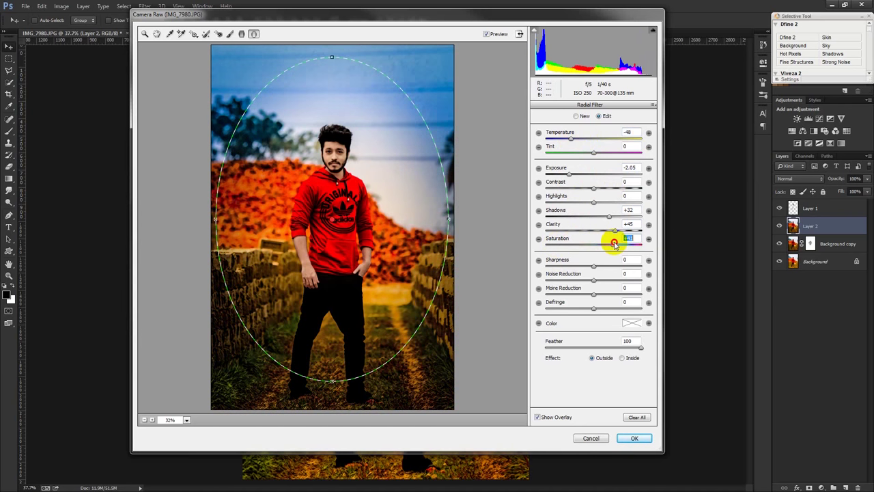
mouse_move(332, 57)
mouse_down()
mouse_move(338, 143)
mouse_move(371, 148)
mouse_move(362, 174)
mouse_move(370, 146)
mouse_move(374, 155)
mouse_up()
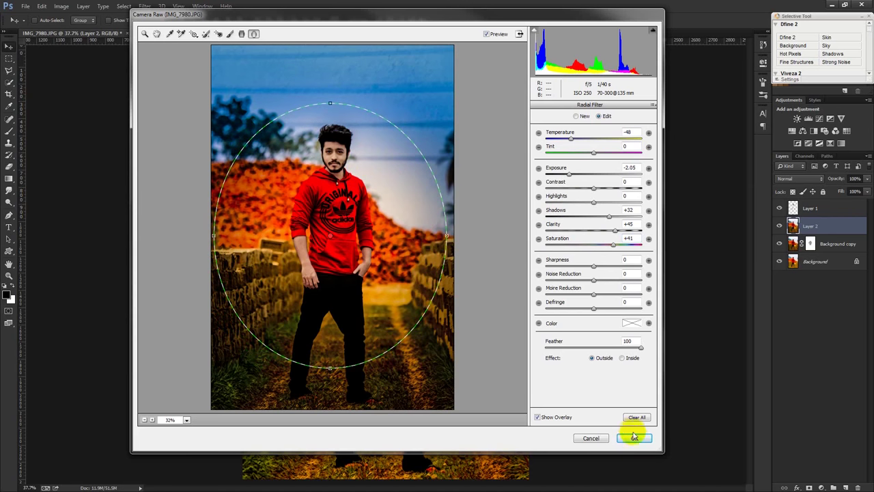
click(634, 438)
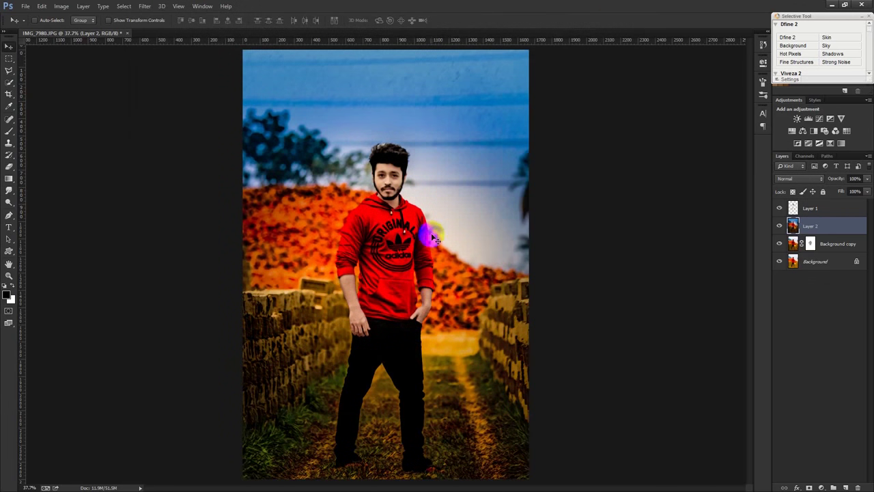
- Make Layer 1 the active layer again
click(806, 208)
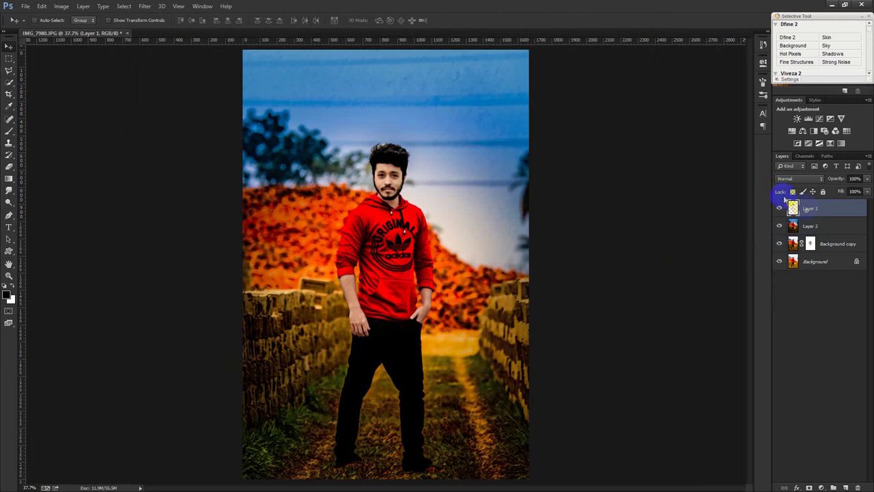
scroll(372, 144, up, 5)
click(9, 130)
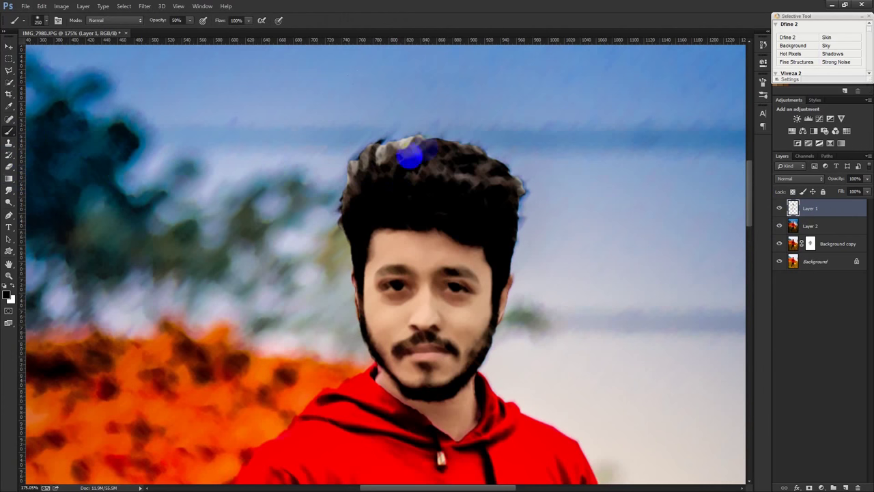
- Erase the stray light strands along the top and sides of the hair with a 50 px eraser
click(9, 167)
right_click(298, 145)
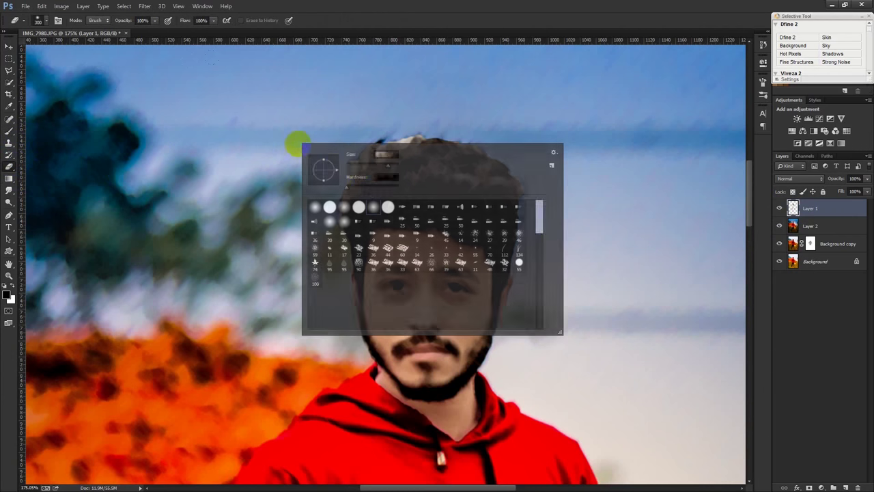
drag(382, 168, 357, 167)
key(Return)
drag(400, 125, 415, 117)
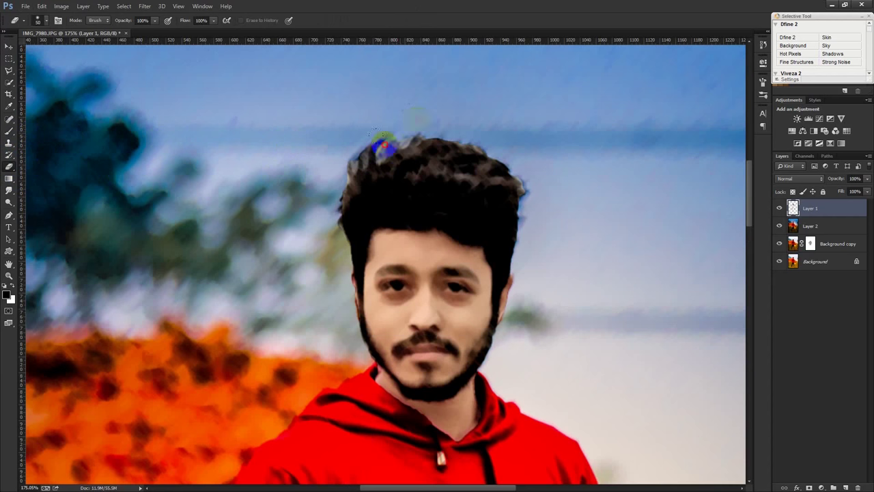
drag(400, 138, 511, 121)
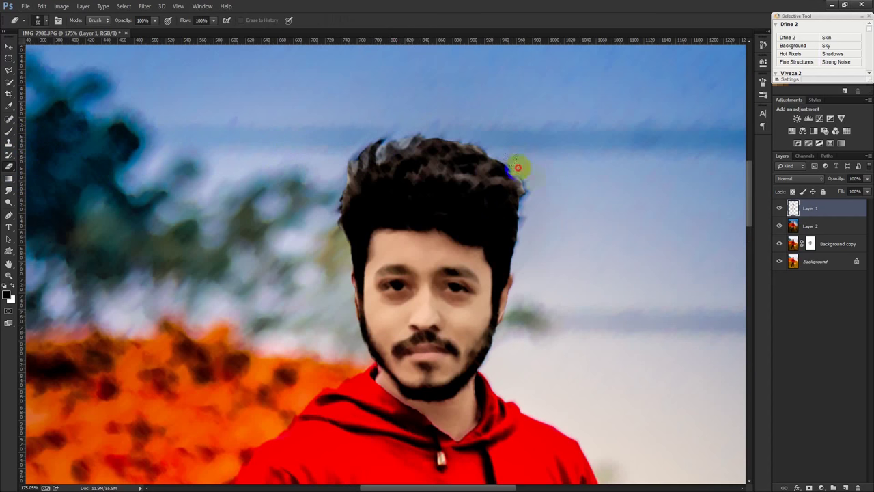
drag(336, 133, 336, 202)
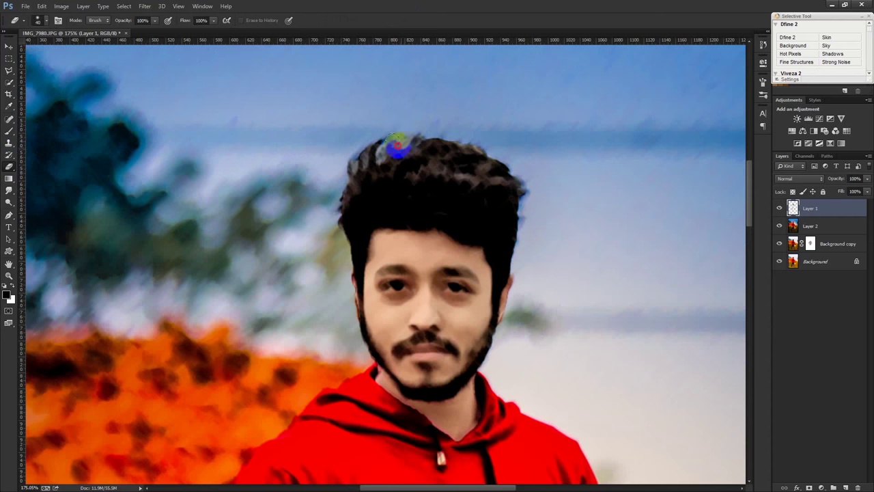
drag(403, 140, 419, 127)
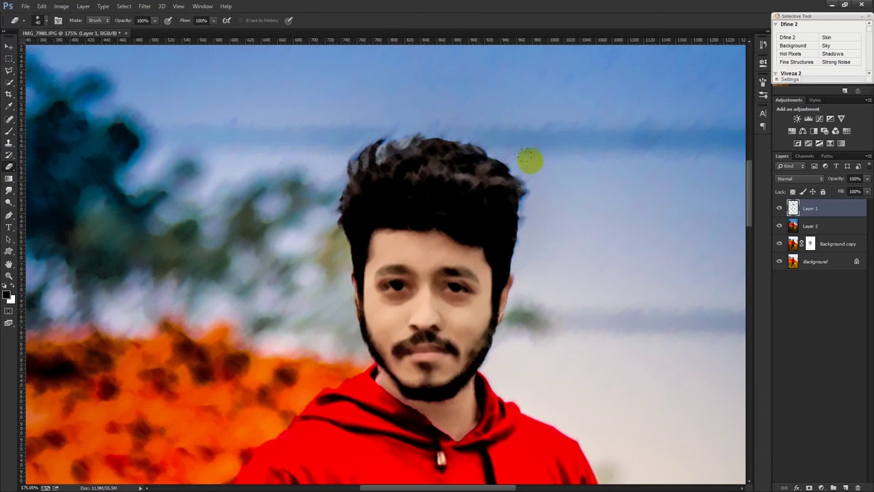
scroll(527, 157, down, 4)
scroll(526, 156, down, 3)
scroll(529, 164, down, 3)
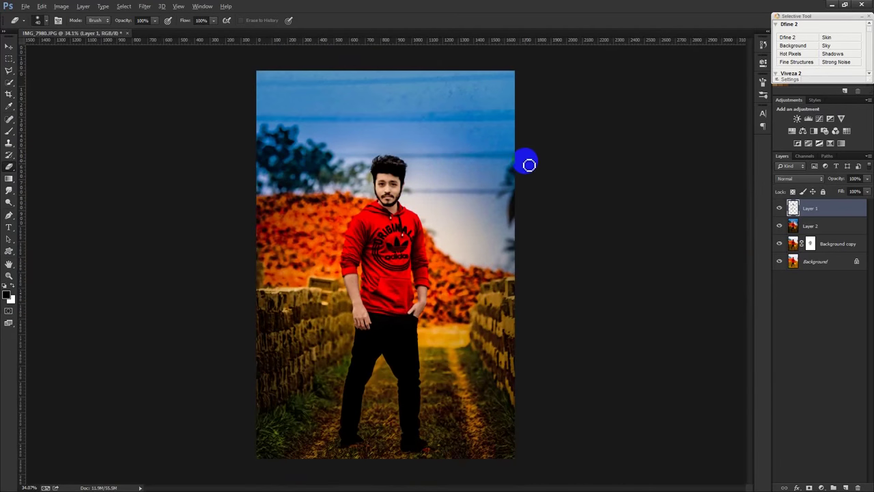
- Stamp visible layers into Layer 3, try Shadows/Highlights at 10%, then cancel it
click(9, 47)
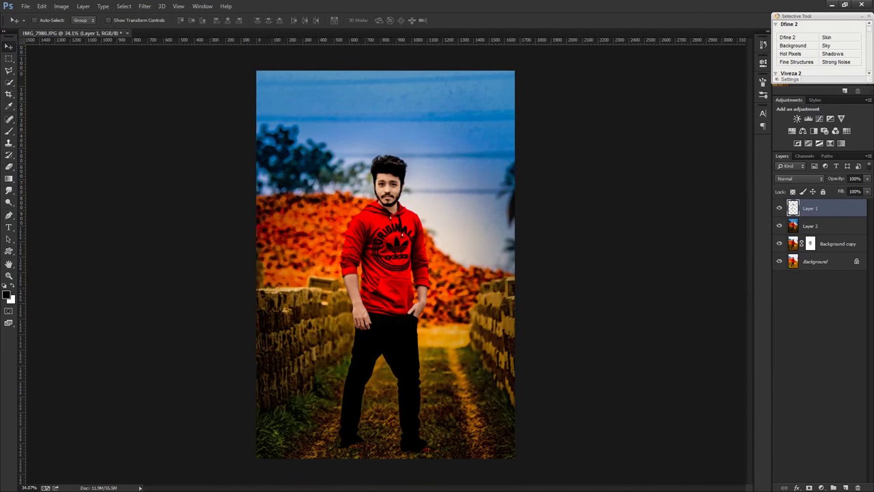
key(ctrl+alt+shift+e)
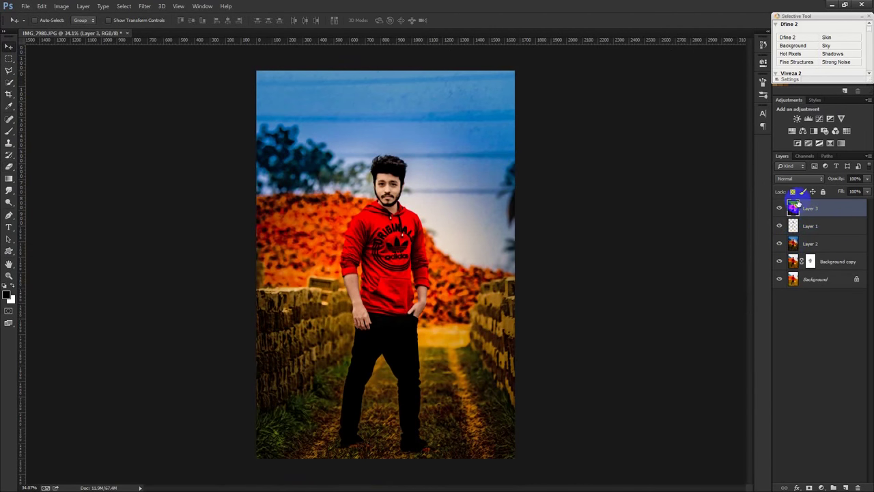
click(145, 6)
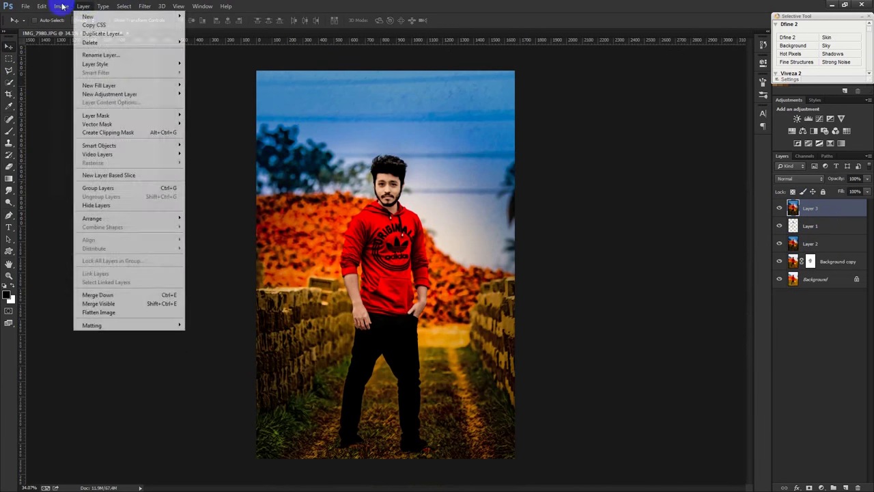
click(194, 178)
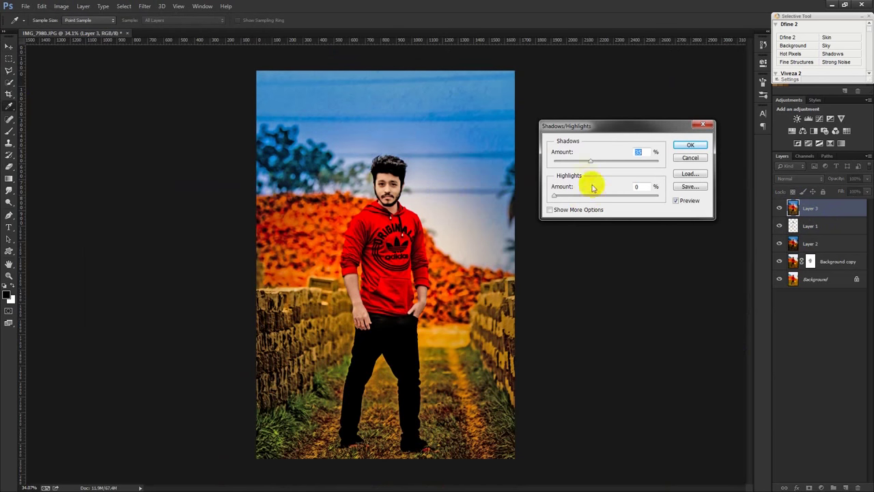
drag(590, 160, 565, 161)
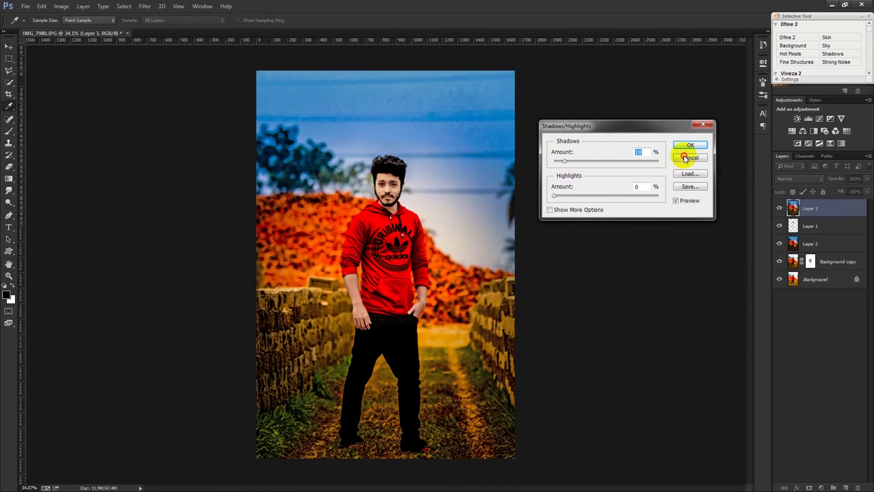
click(690, 158)
key(v)
click(149, 9)
mouse_move(161, 206)
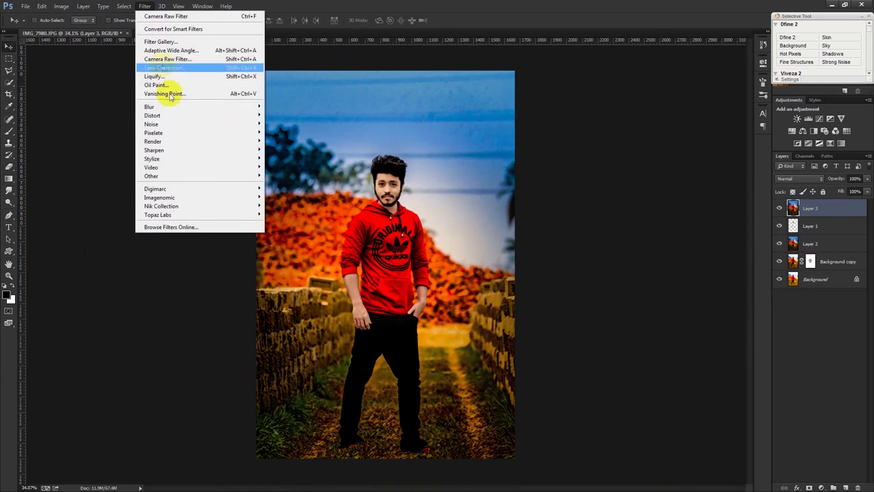
- Launch Color Efex Pro 4 and nudge the Detail Extractor saturation up slightly
click(288, 215)
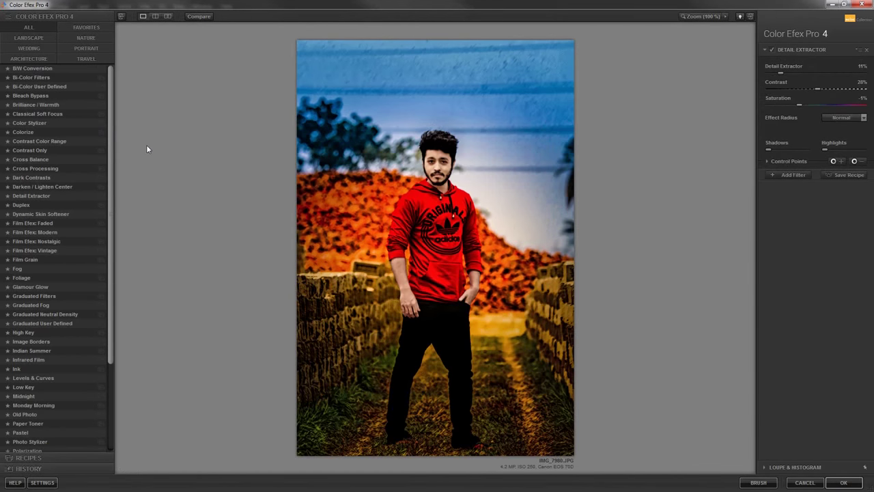
drag(799, 105, 816, 107)
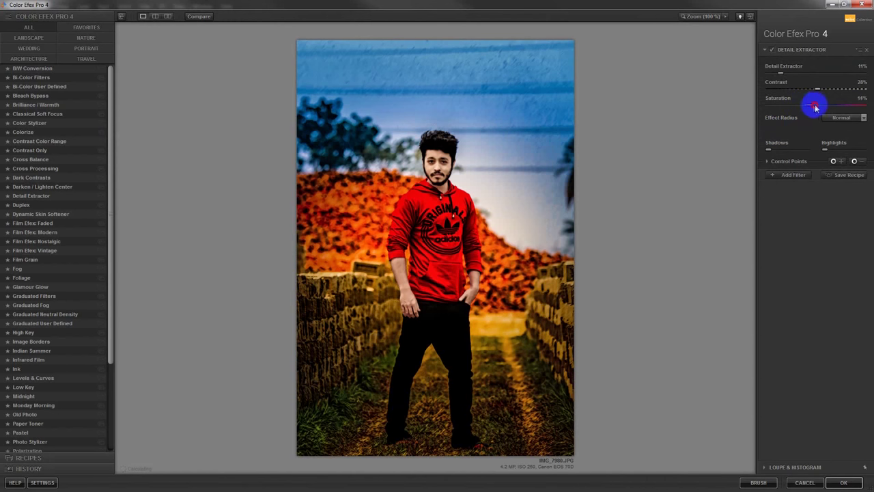
drag(817, 107, 813, 108)
- Add a second filter, previewing several before settling on Brilliance / Warmth
click(785, 175)
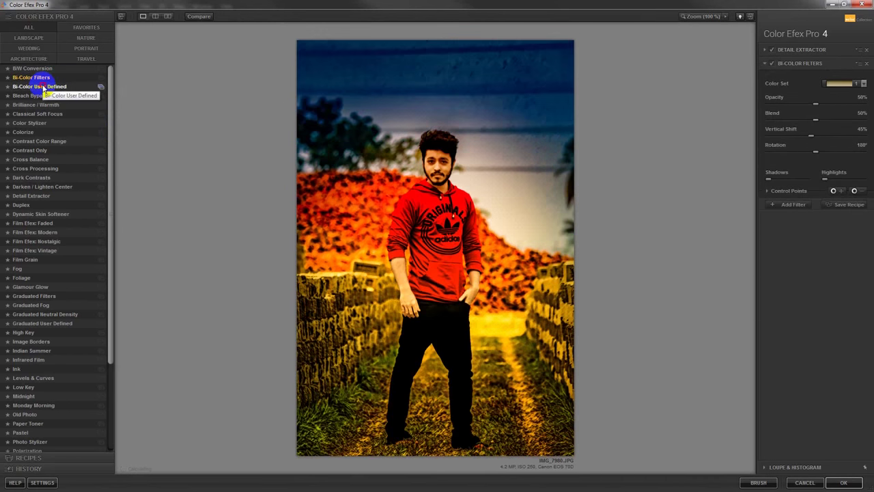
click(43, 86)
click(31, 97)
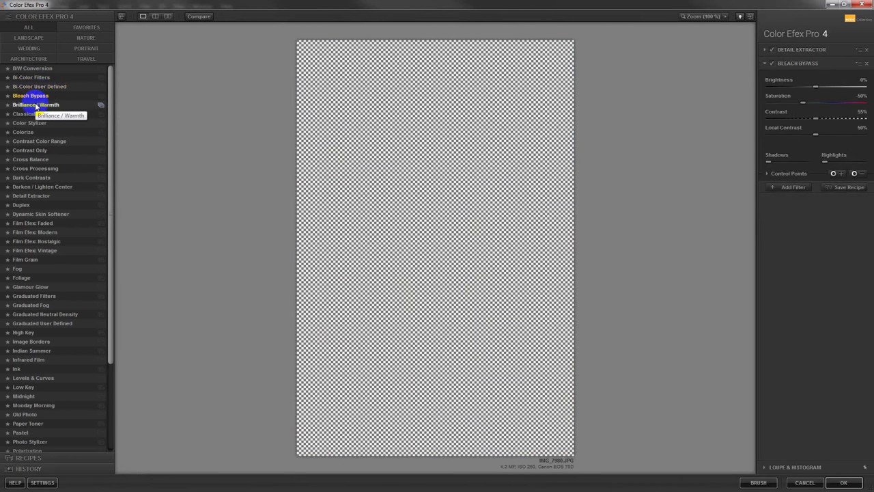
click(36, 106)
click(36, 124)
click(36, 114)
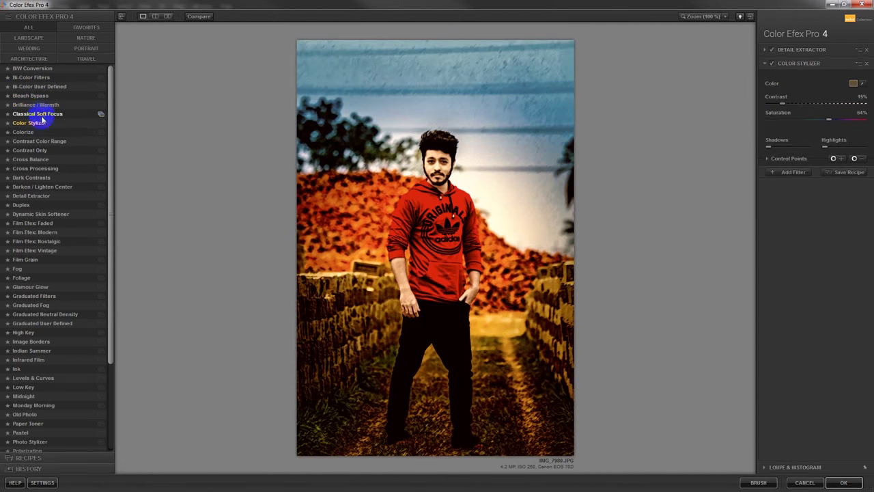
click(34, 105)
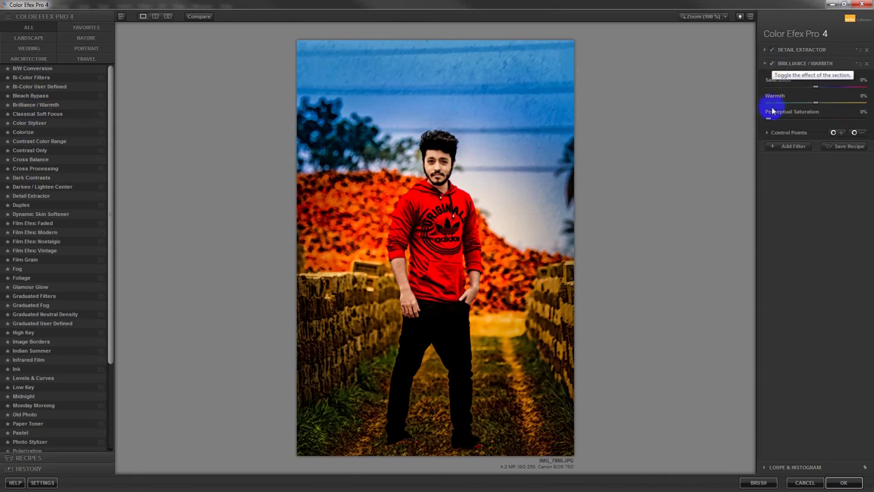
- Try a third filter slot ending on Dark Contrasts, remove it, and apply the rest
click(779, 148)
click(34, 150)
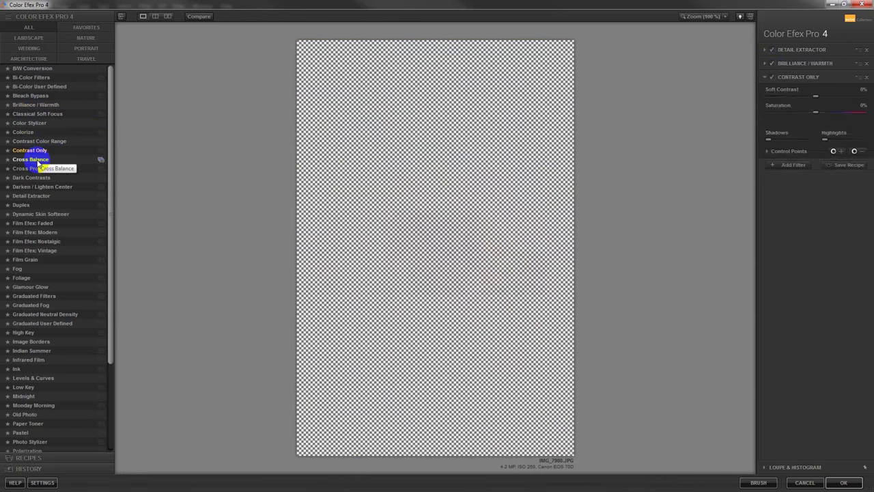
click(35, 161)
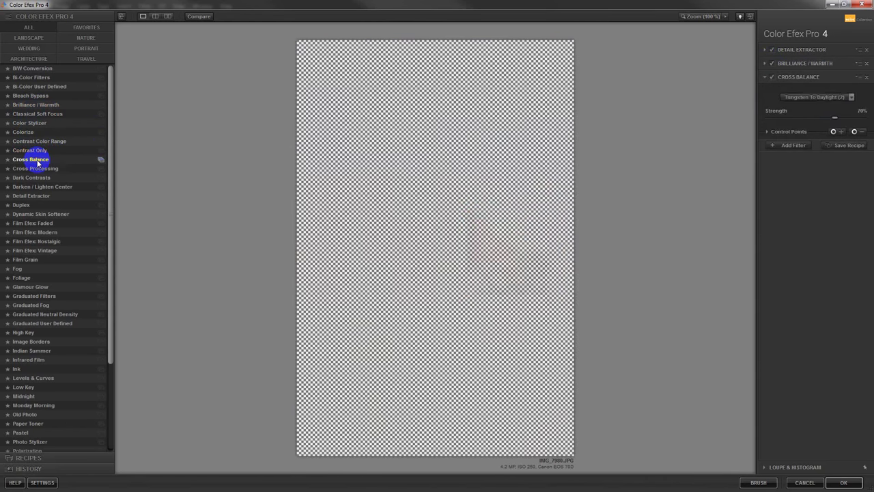
click(35, 169)
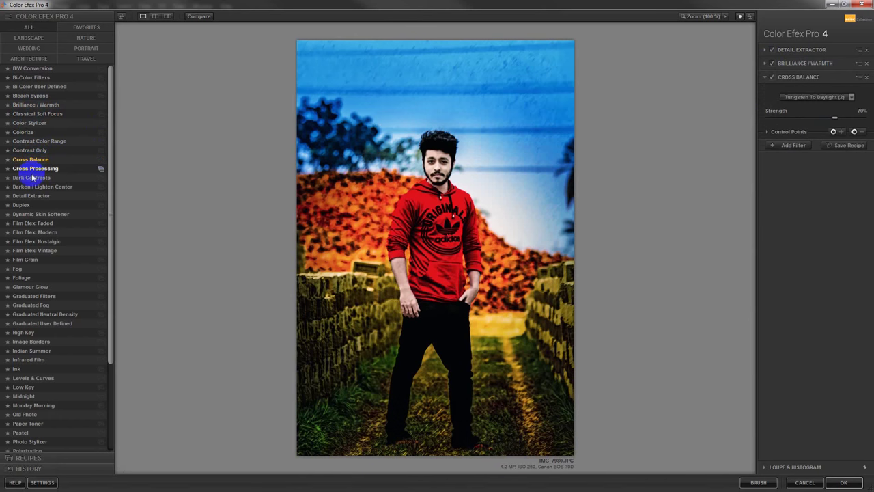
click(33, 178)
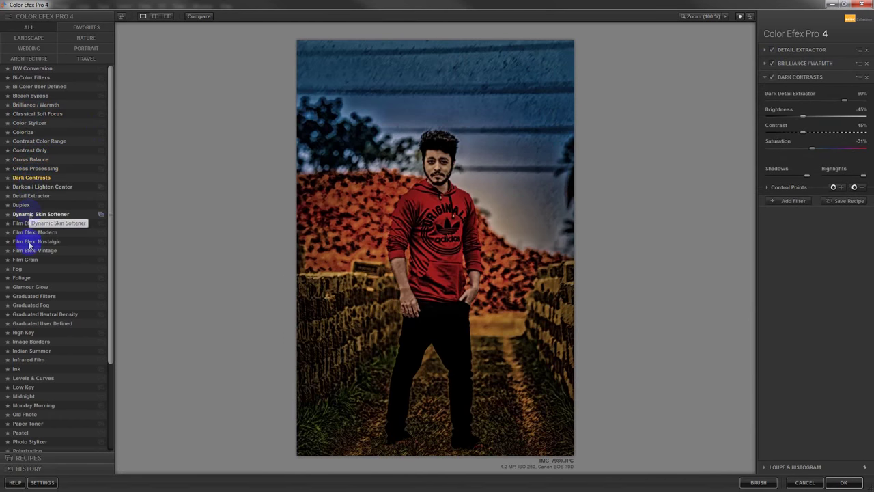
click(868, 81)
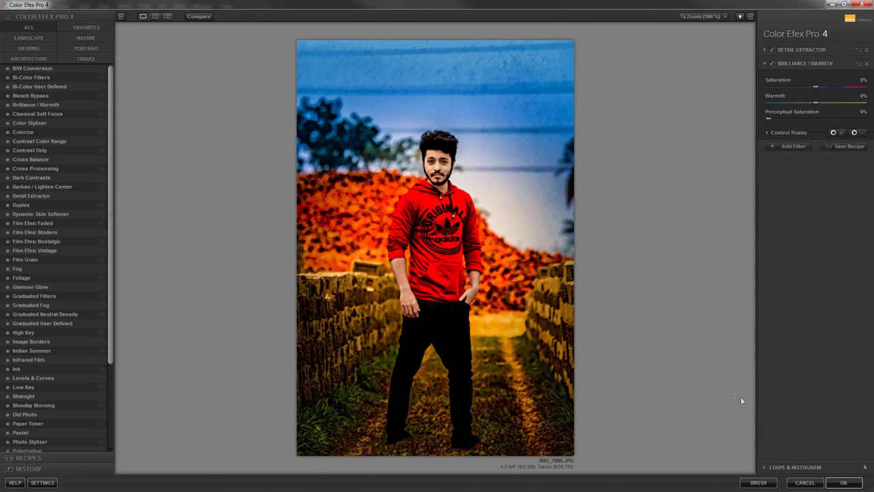
click(840, 483)
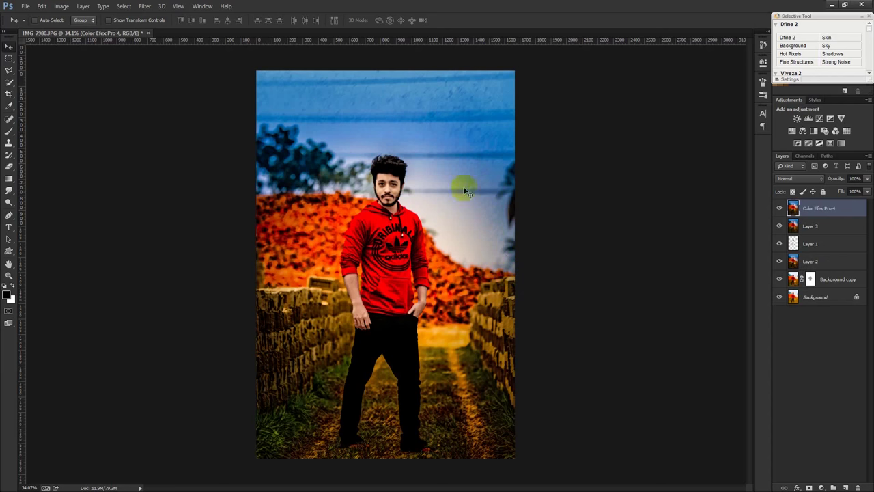
- Activate the Horizontal Type tool, set up with Arial Bold at 41 pt
click(327, 84)
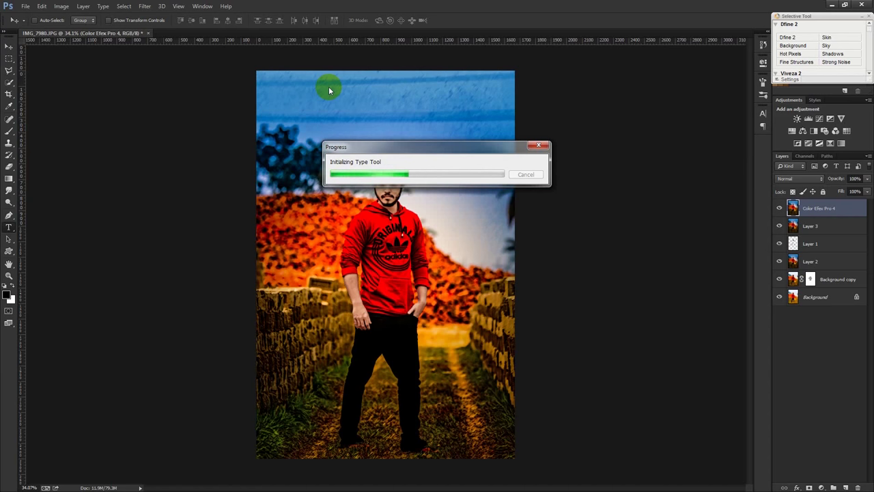
click(539, 148)
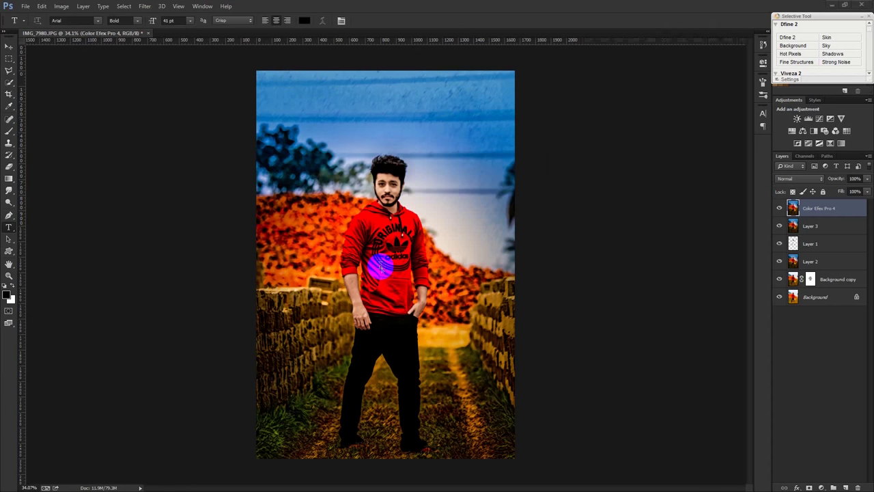
- Type the J-TOUCH CREATION DESIGN / PRESENT title and position it near the top edge
click(334, 96)
text(PRESENT)
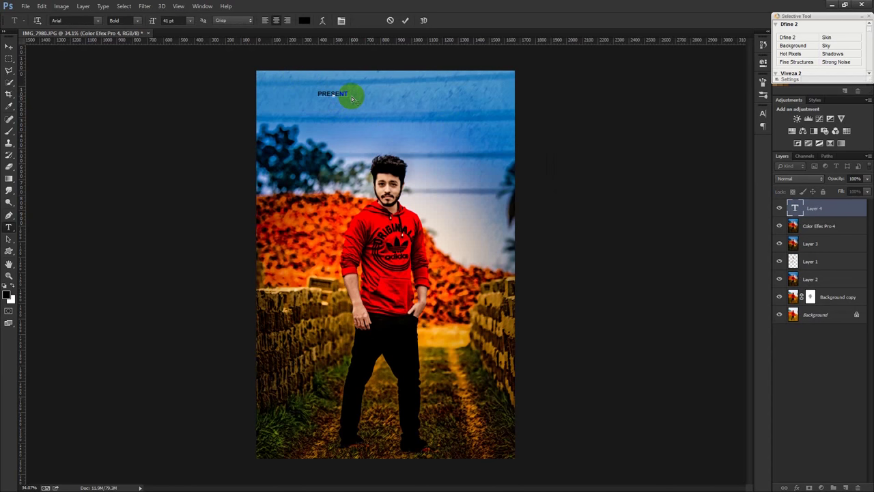
key(ctrl+a)
key(ctrl+h)
drag(353, 99, 353, 100)
text(ON)
text( DESIGN)
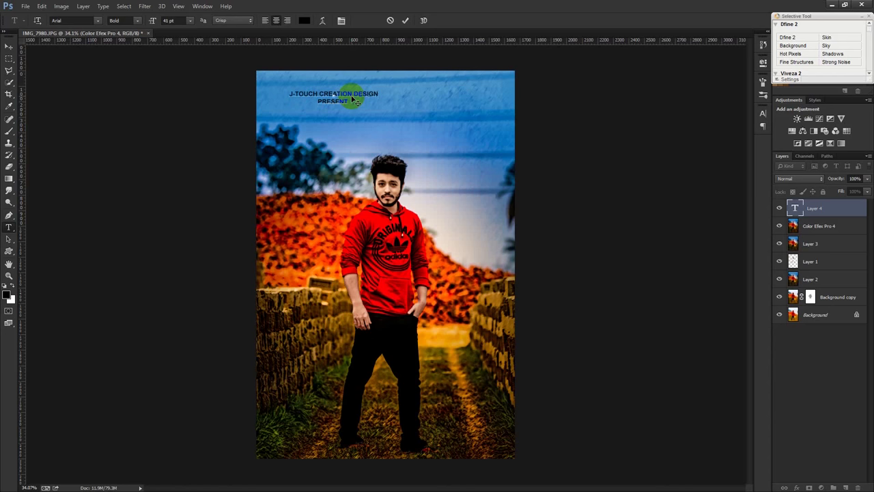
key(ctrl+a)
drag(406, 136, 462, 121)
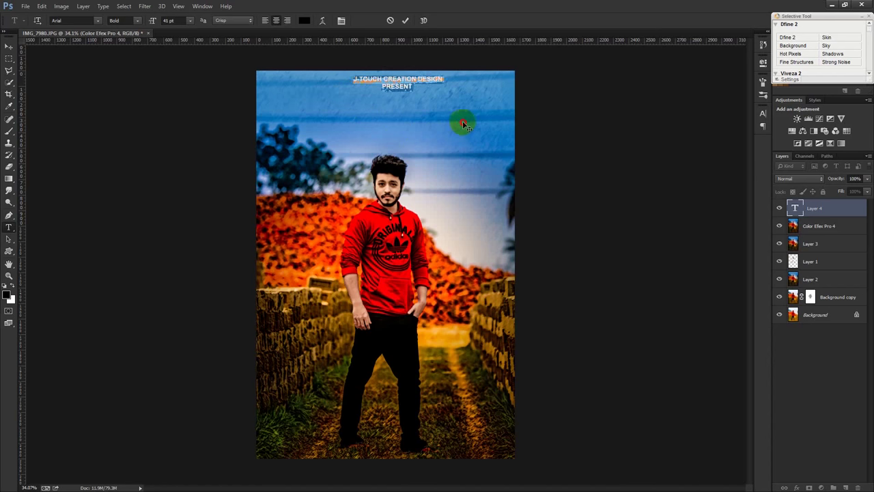
- Set the title to 31 pt with wide letter spacing of 820 and commit it
click(763, 113)
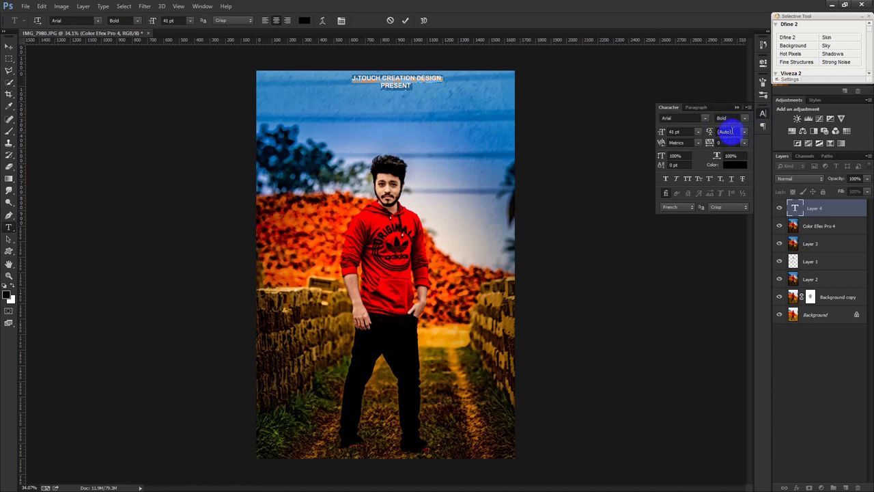
click(726, 143)
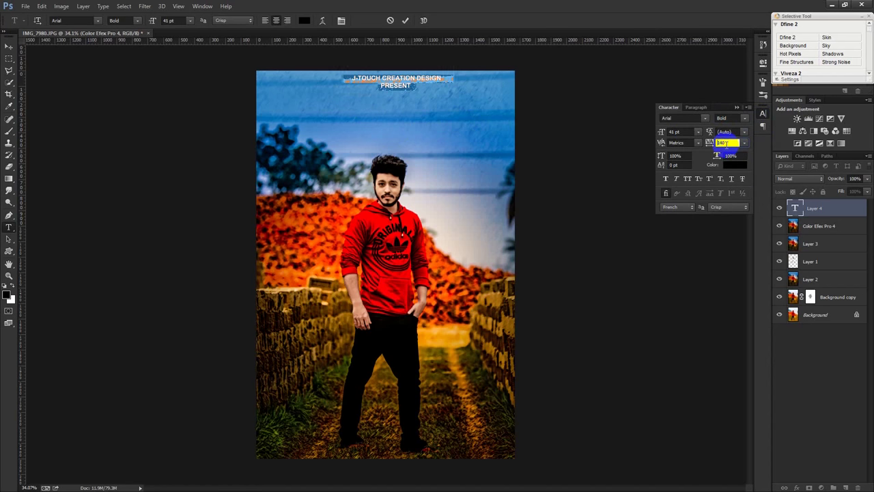
key(shift+Up)
key(shift+Up)
key(shift+Up)
key(shift+Up)
key(Down)
key(Down)
key(Down)
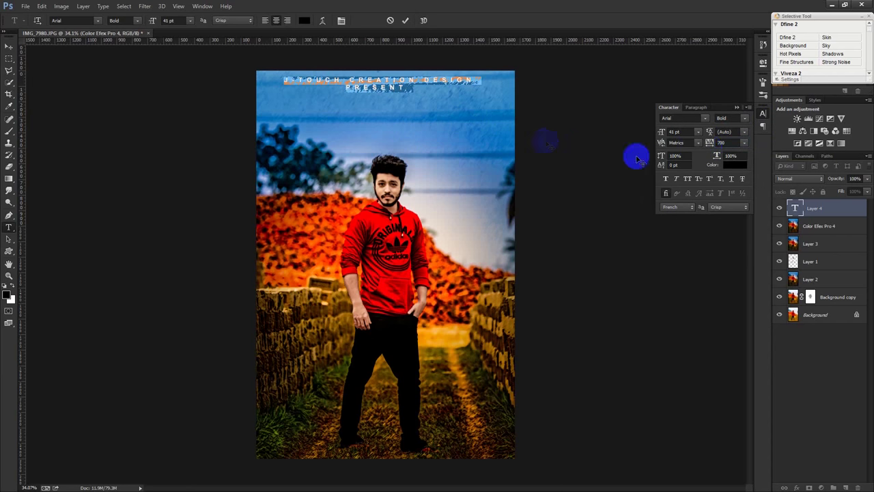
click(687, 131)
key(Down)
key(Down)
key(Down)
key(Down)
key(Down)
key(Down)
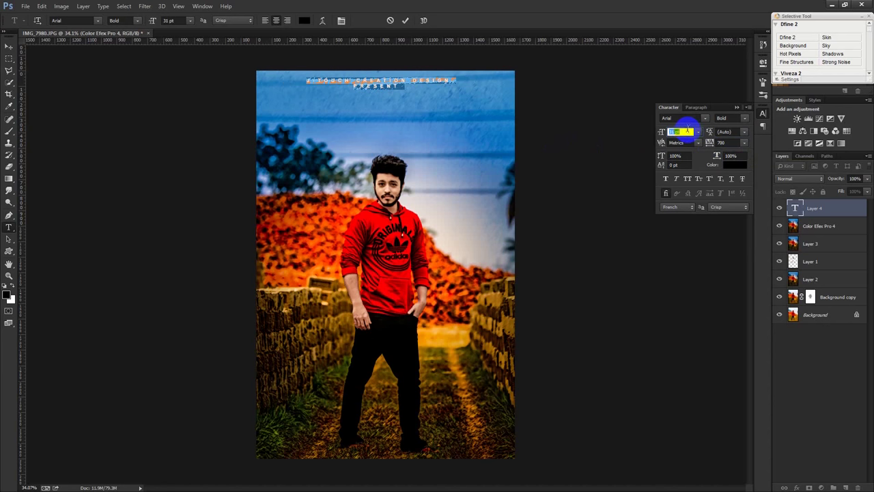
click(722, 142)
text(820)
key(Return)
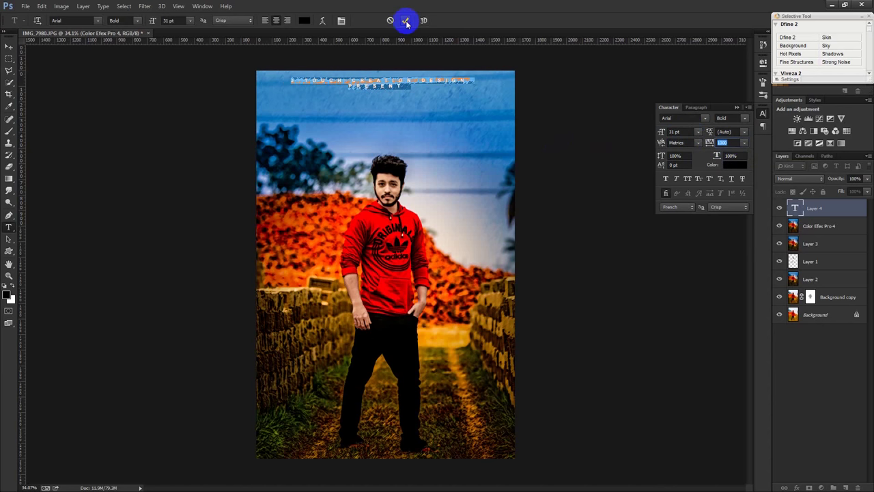
click(405, 20)
click(9, 45)
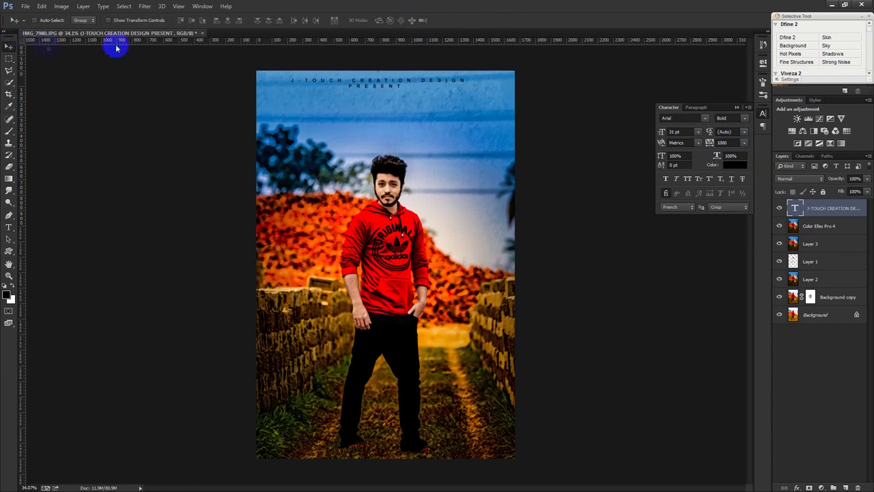
- Centre the title horizontally on the canvas and set its layer to Overlay blending
key(ctrl+a)
click(229, 21)
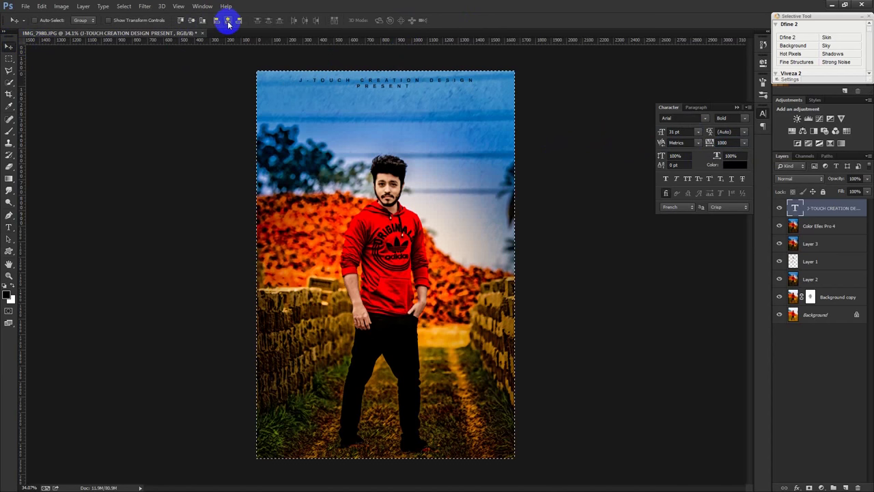
key(ctrl+d)
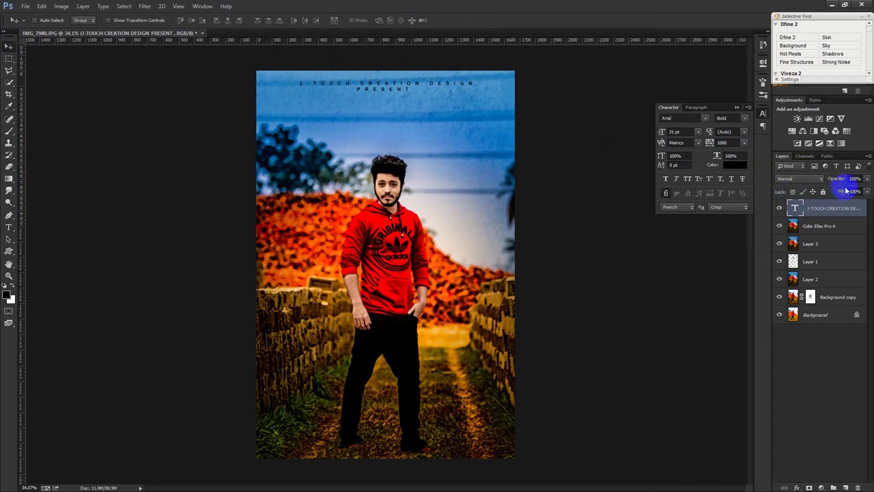
click(801, 178)
click(786, 297)
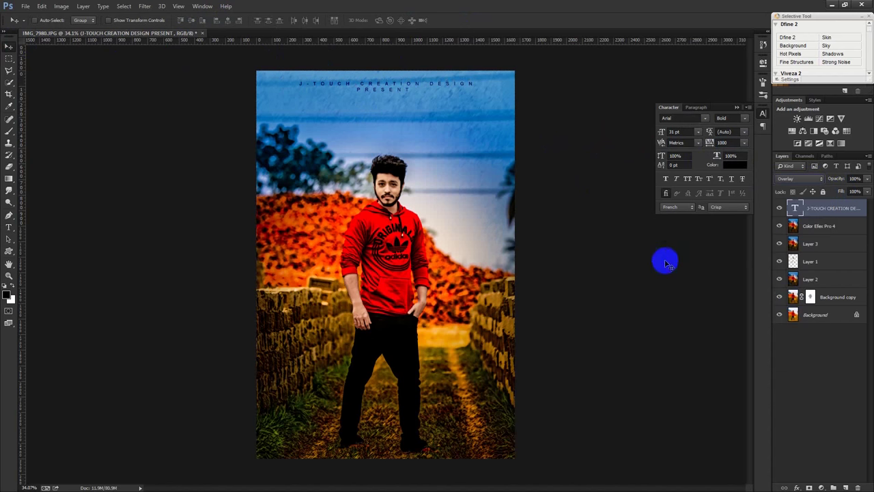
click(735, 108)
- Duplicate the title text layer and select the copy's text for editing
key(ctrl+j)
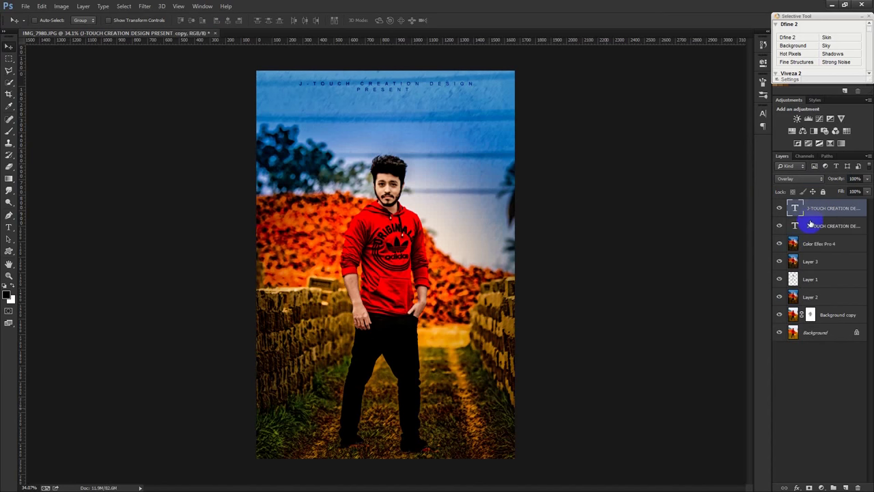
double_click(797, 207)
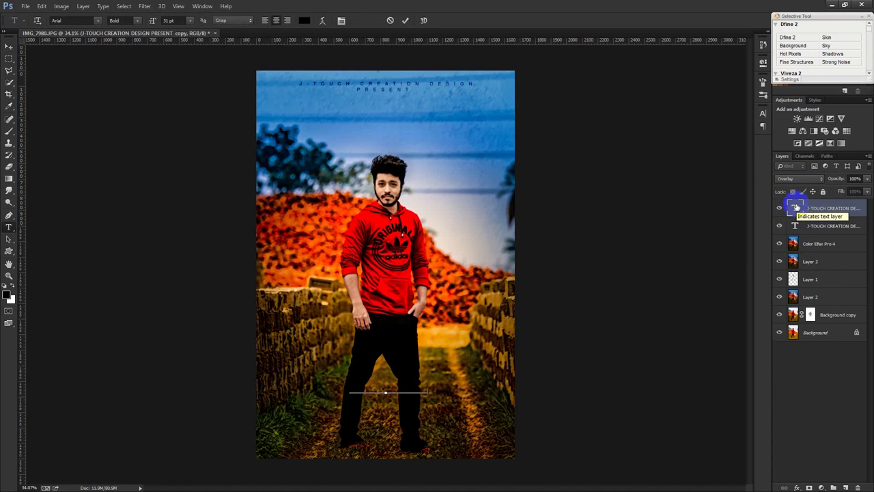
double_click(796, 207)
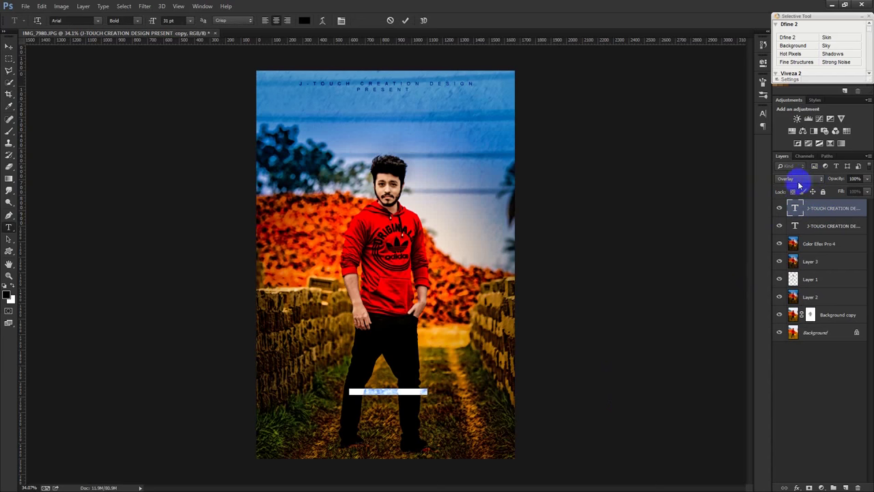
- Make the duplicated name text white and return its layer to Normal blending
click(304, 20)
click(479, 250)
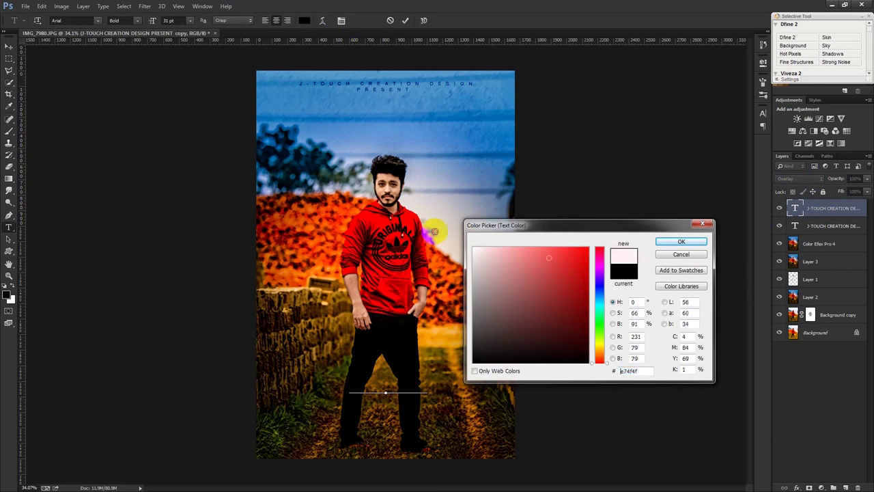
click(681, 241)
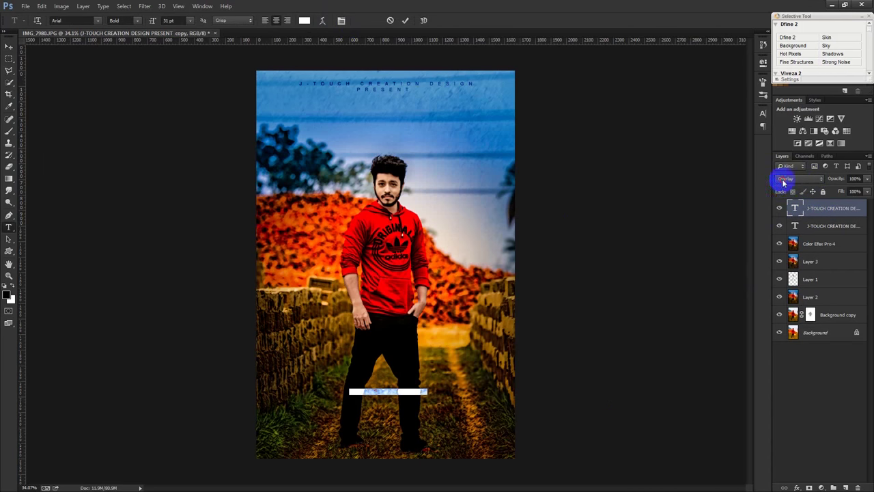
click(789, 179)
click(792, 179)
- Move the name text to the bottom, centre it horizontally, and set opacity to 50%
drag(472, 278, 471, 316)
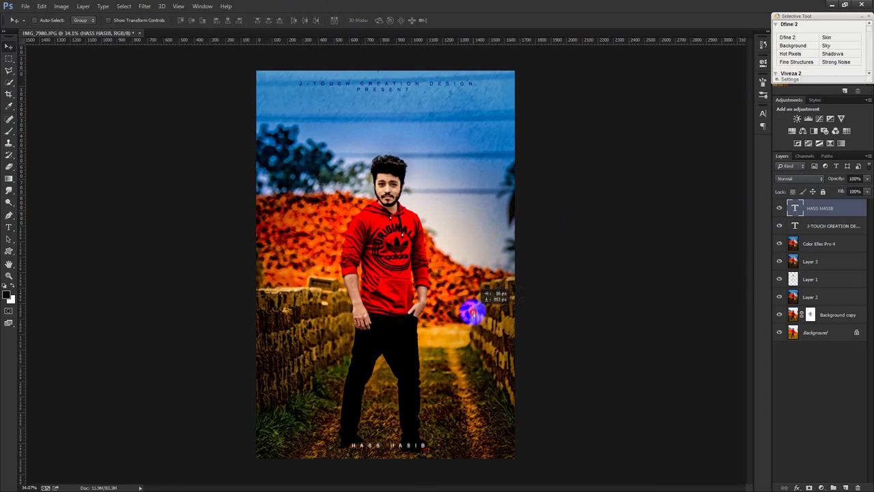
key(ctrl+a)
click(228, 21)
key(ctrl+d)
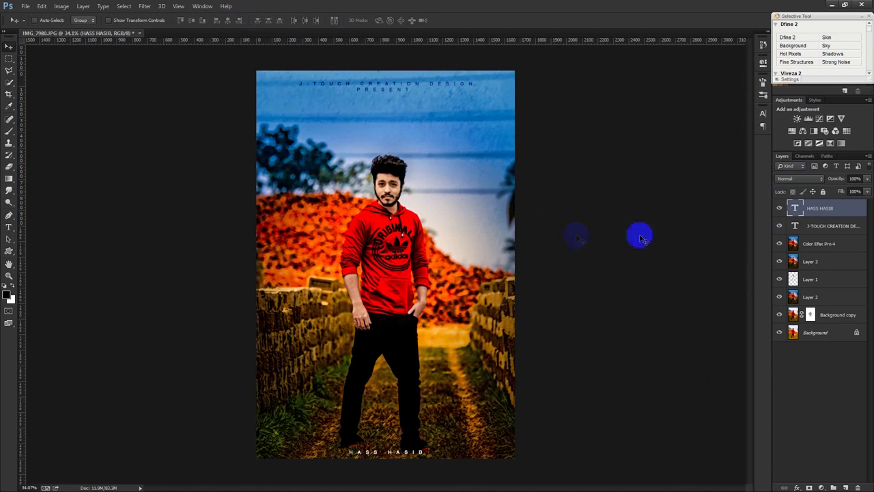
key(5)
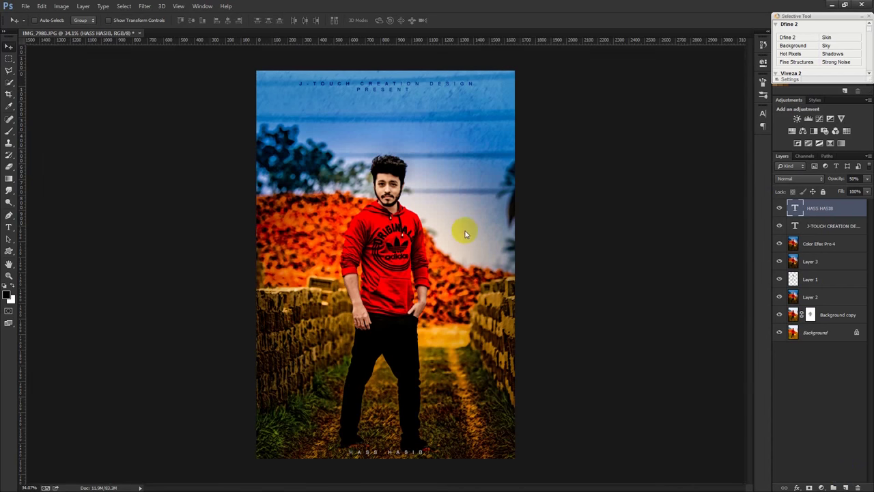
- Place the flare over the man's upper body and apply a 40.1 px Gaussian Blur
drag(464, 231, 498, 199)
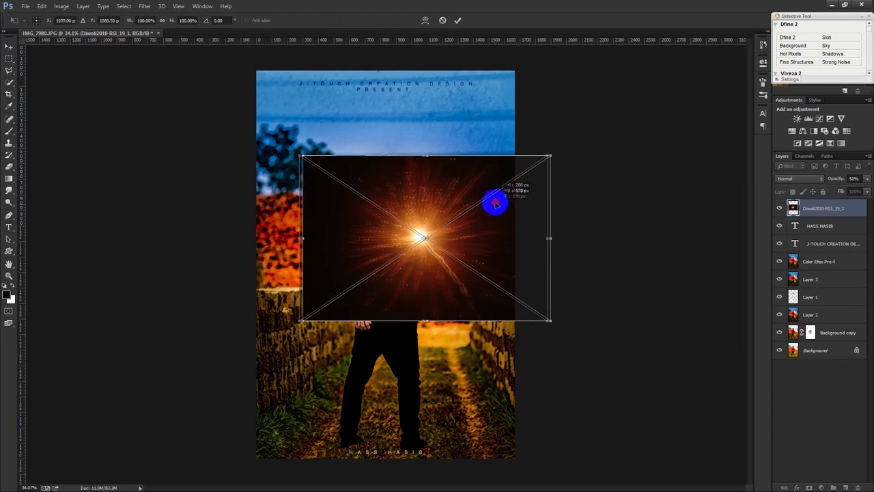
click(454, 20)
click(144, 7)
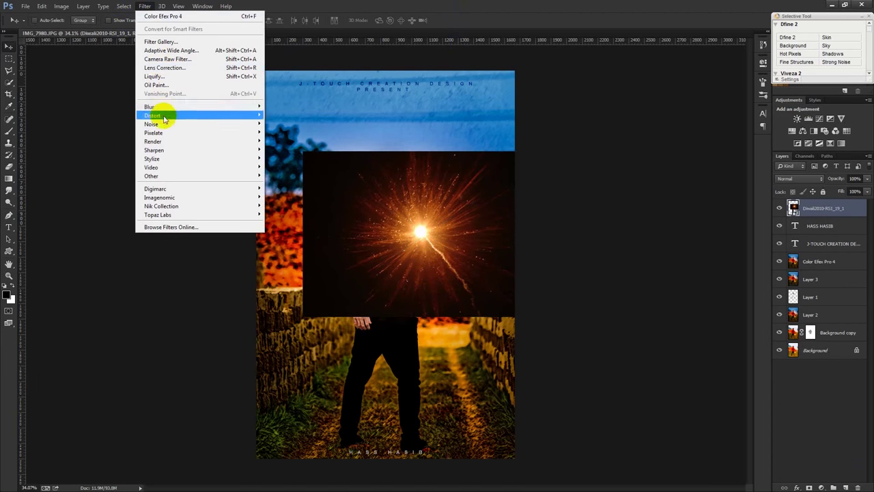
click(289, 171)
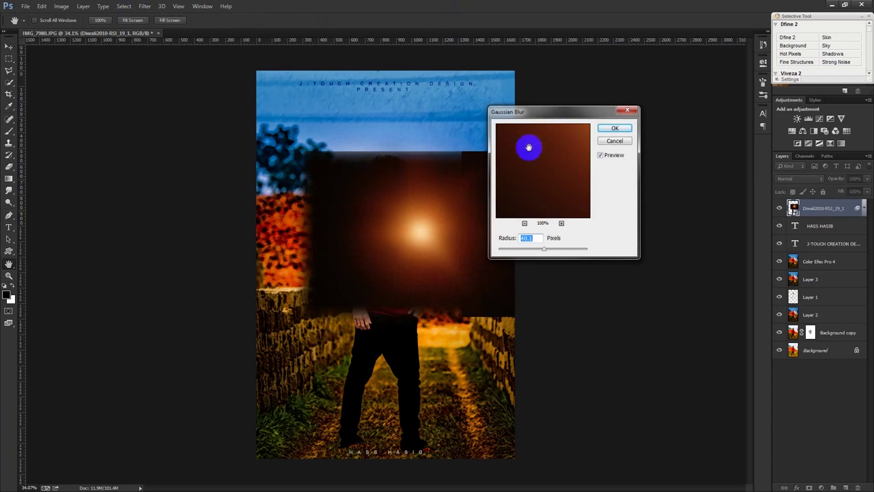
click(607, 129)
- Set the flare layer's blend mode to Screen
click(798, 178)
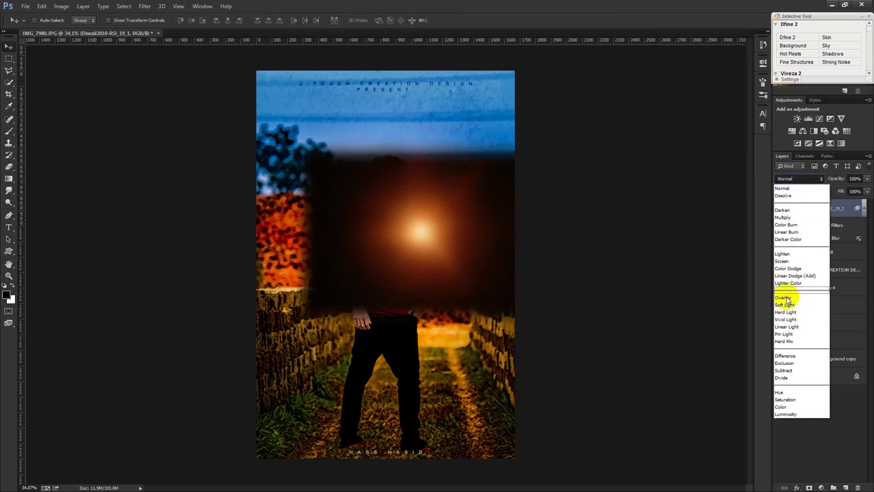
click(784, 299)
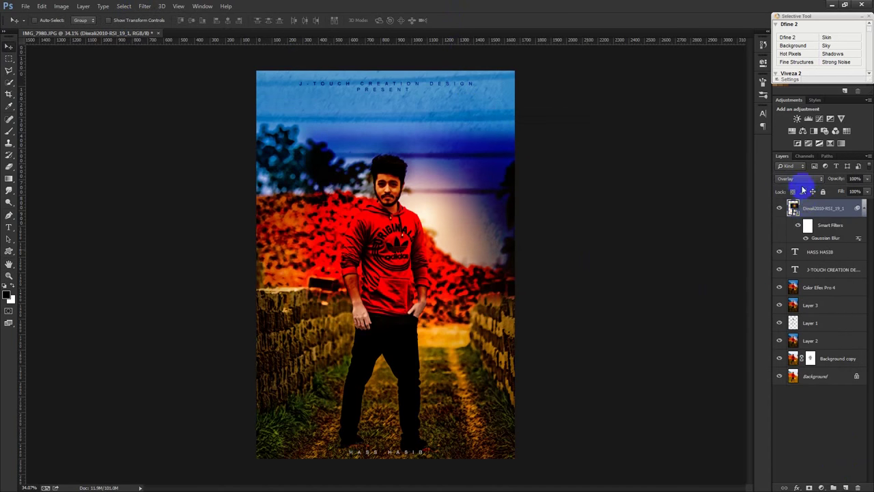
click(798, 179)
click(782, 261)
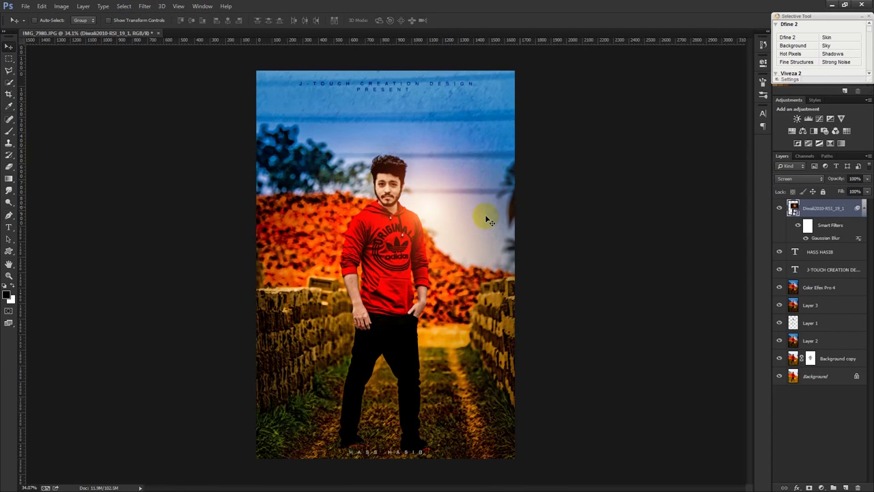
- Enlarge the flare to about 163% with Free Transform
key(ctrl+t)
click(450, 194)
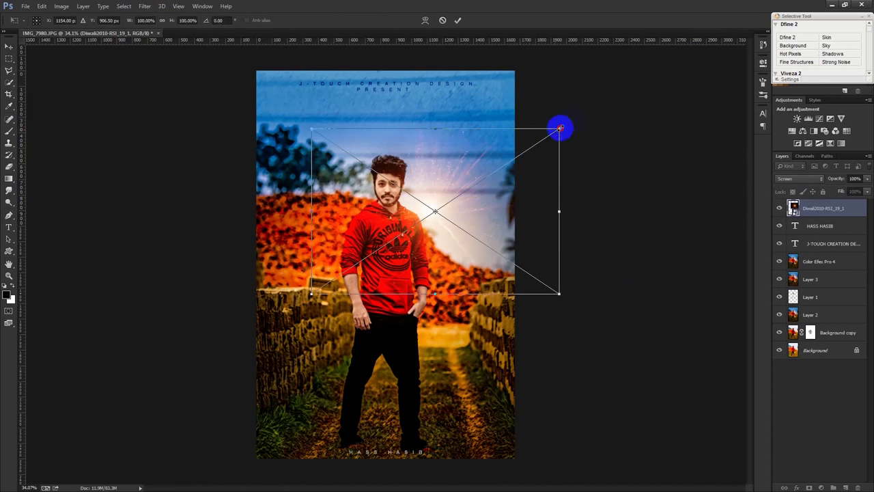
drag(559, 128, 635, 73)
drag(550, 159, 543, 158)
key(Return)
- Shift the flare to the right and rasterize its layer, baking in the blur
scroll(414, 226, up, 1)
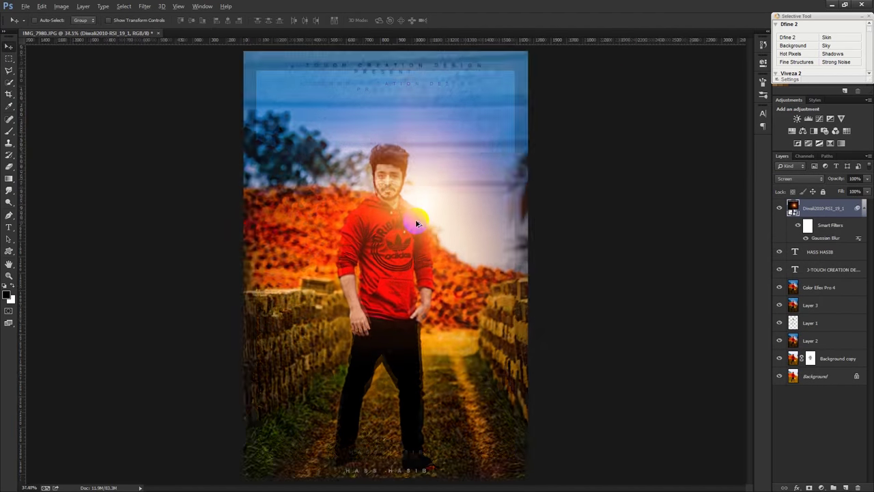
scroll(414, 226, up, 2)
drag(423, 214, 465, 220)
scroll(466, 214, down, 3)
scroll(464, 221, up, 2)
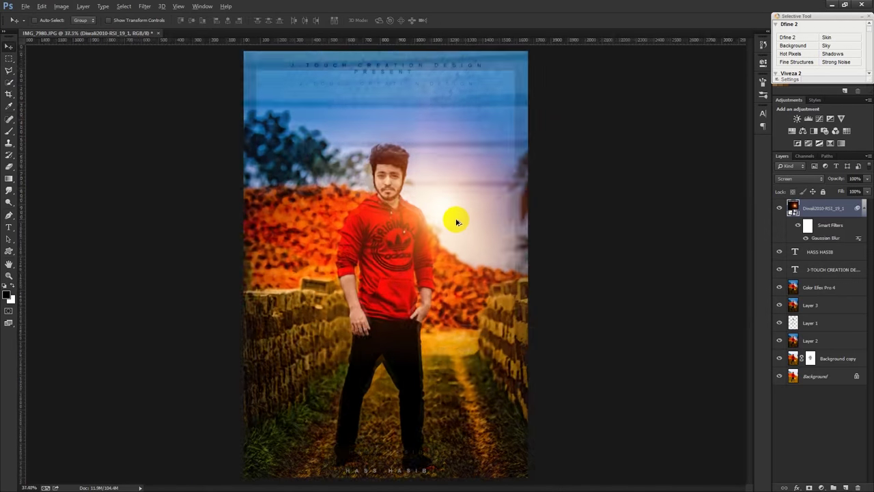
right_click(821, 214)
click(747, 220)
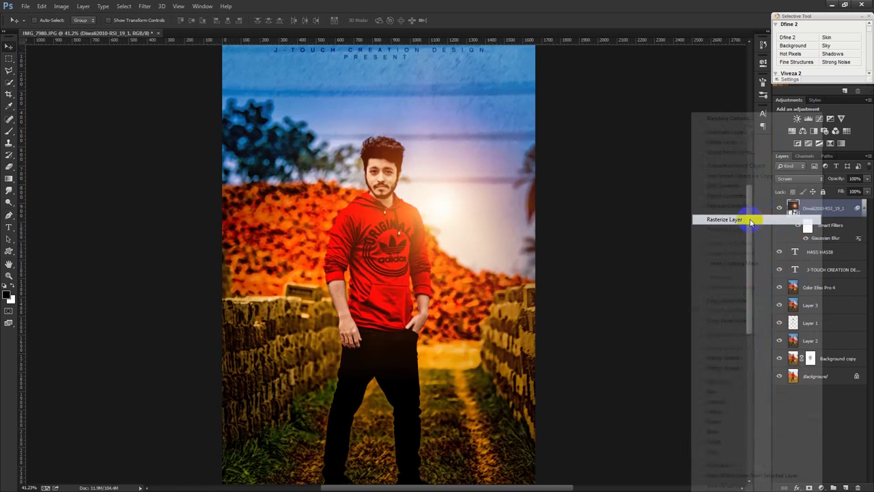
- Boost the glow with Levels (black input 39, white about 241) and slide it right
click(63, 6)
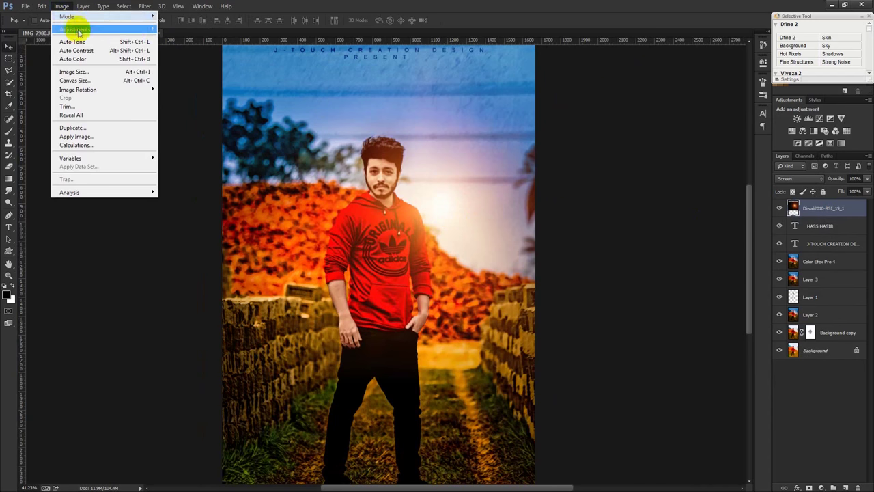
click(174, 37)
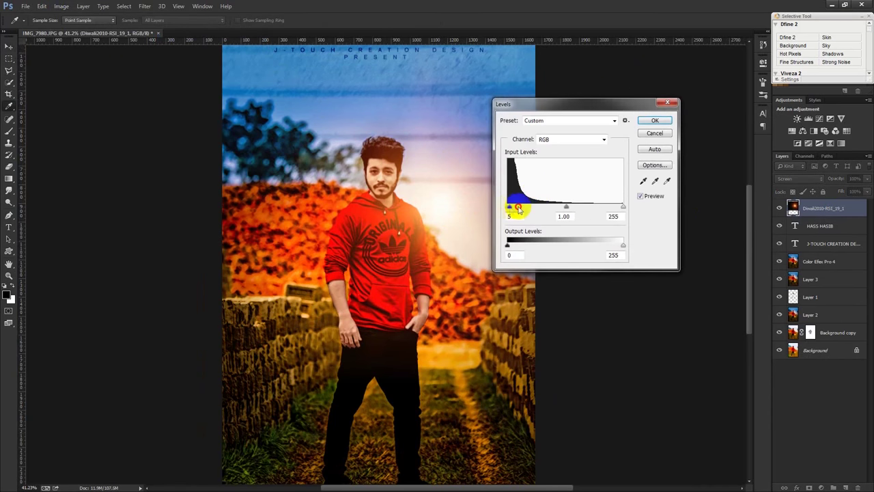
drag(518, 208, 527, 208)
mouse_move(622, 207)
mouse_down()
mouse_move(610, 207)
mouse_move(620, 207)
mouse_up()
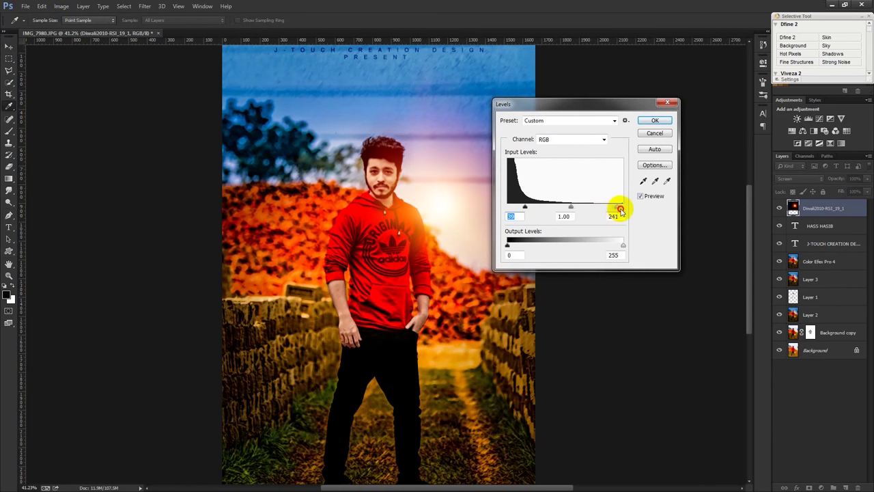
click(654, 120)
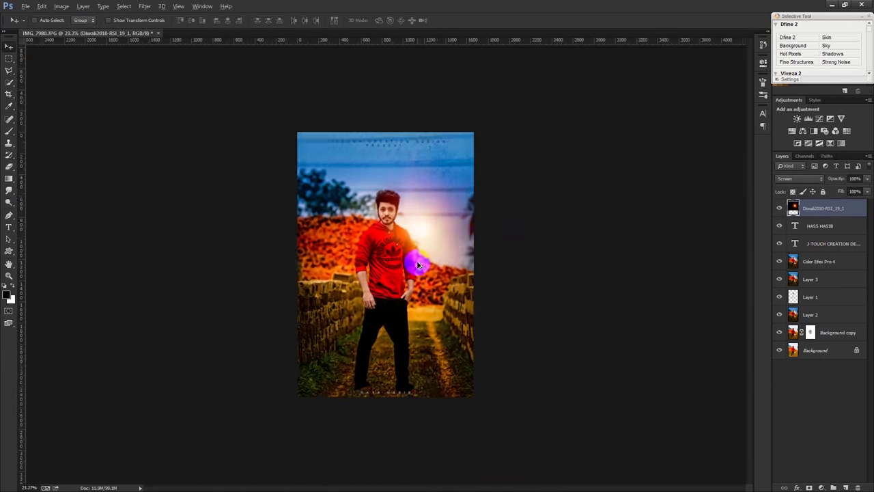
mouse_move(466, 216)
mouse_down()
mouse_move(470, 228)
mouse_move(451, 235)
mouse_up()
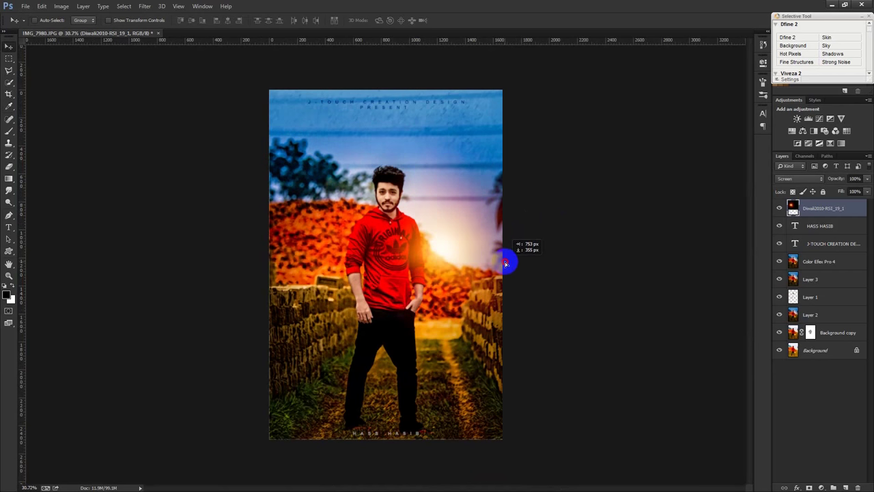
drag(450, 235, 496, 264)
- Scale the glow up from its bottom-right corner, undoing a stray upper-left duplicate placement
key(ctrl+t)
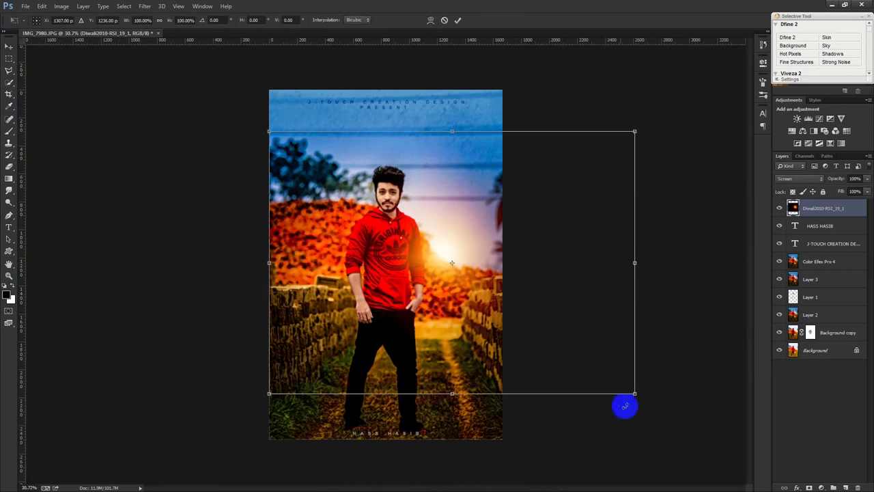
drag(635, 394, 734, 413)
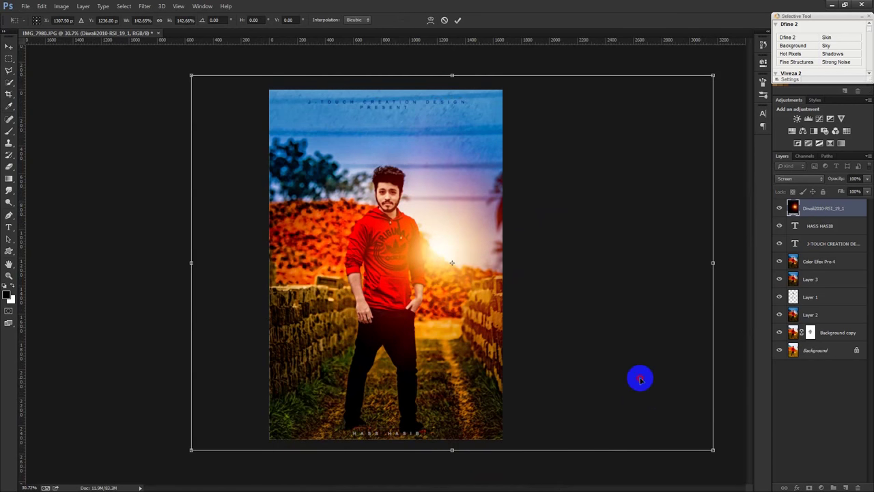
key(Return)
scroll(533, 308, up, 1)
mouse_move(533, 308)
mouse_down()
mouse_move(552, 296)
mouse_move(443, 227)
mouse_move(442, 216)
mouse_move(521, 242)
mouse_move(417, 213)
mouse_up()
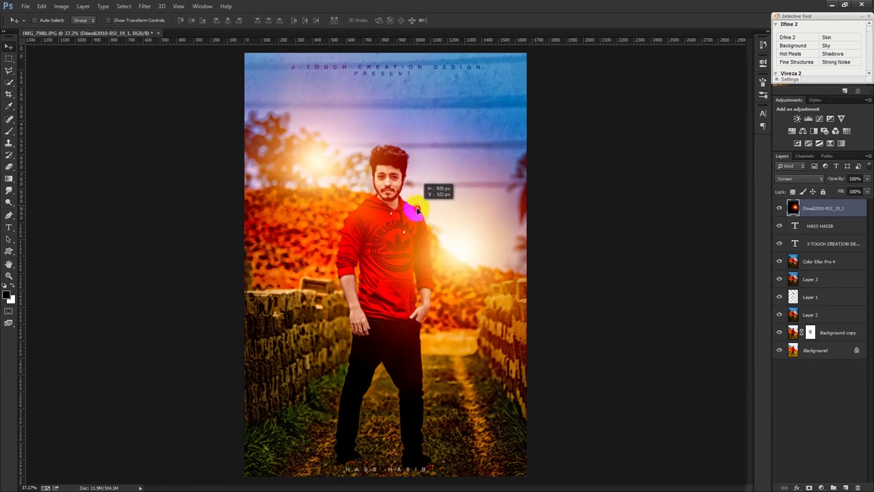
key(ctrl+z)
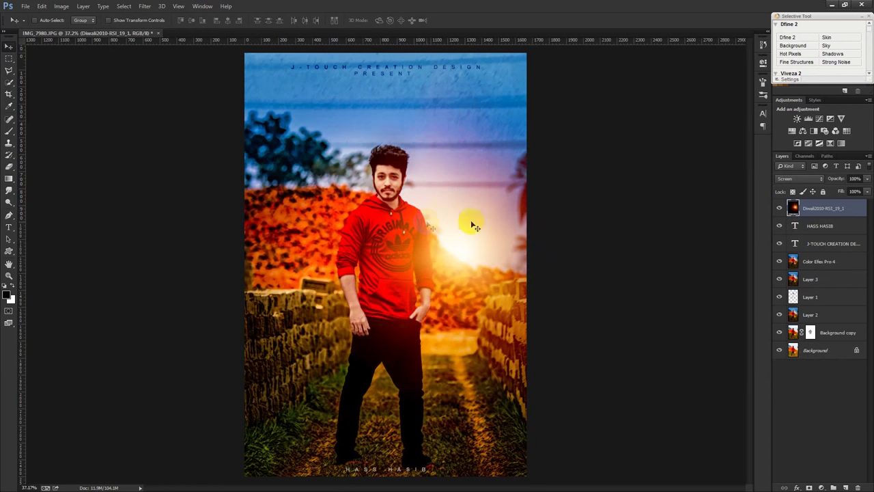
drag(825, 181, 853, 181)
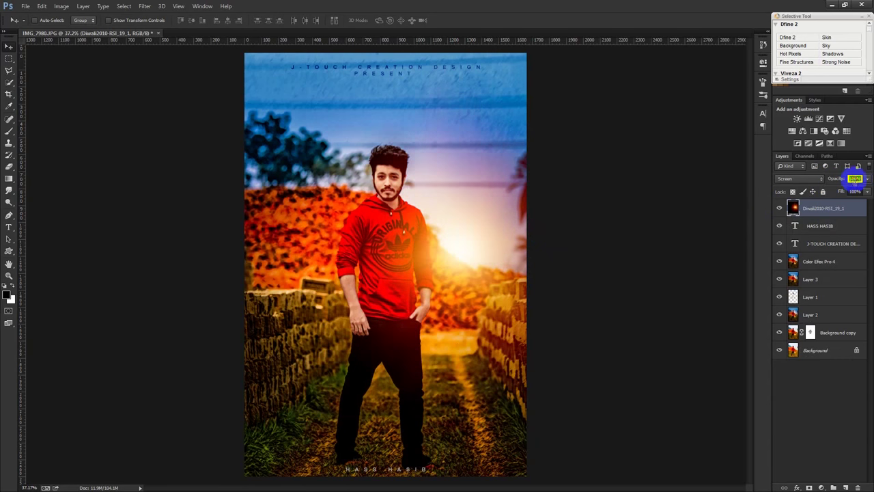
scroll(558, 248, down, 1)
scroll(558, 247, down, 1)
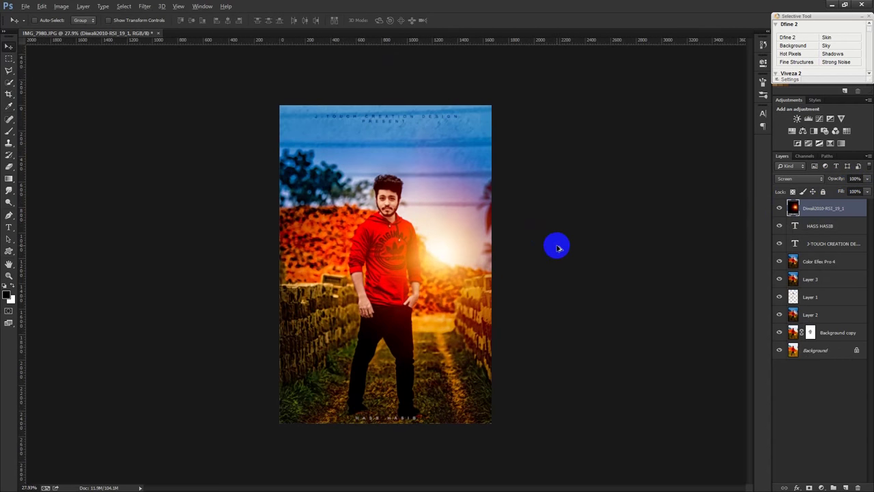
scroll(558, 248, up, 1)
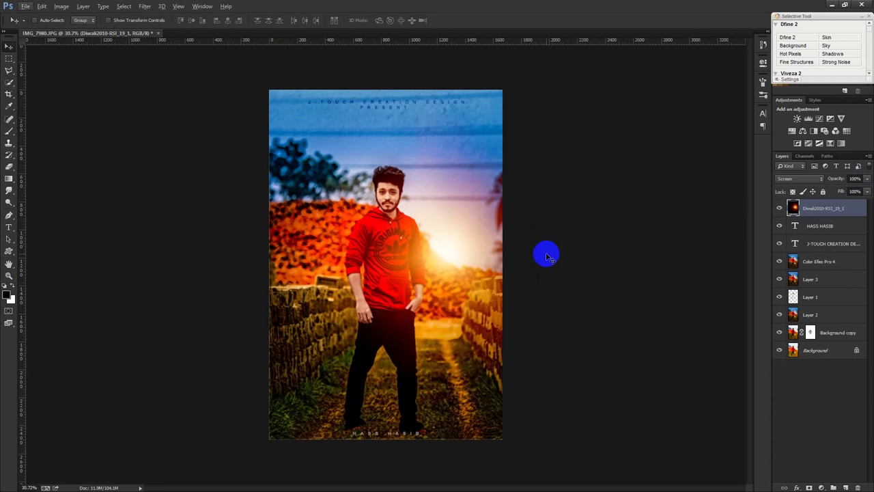
scroll(547, 256, up, 1)
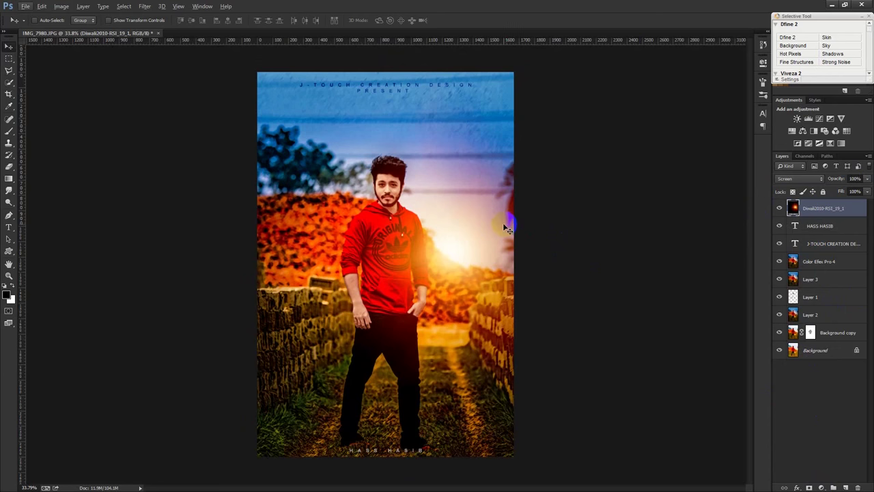
- Dodge the man's forearm and hand on the Color Efex Pro 4 layer
click(9, 201)
click(45, 202)
scroll(319, 220, up, 4)
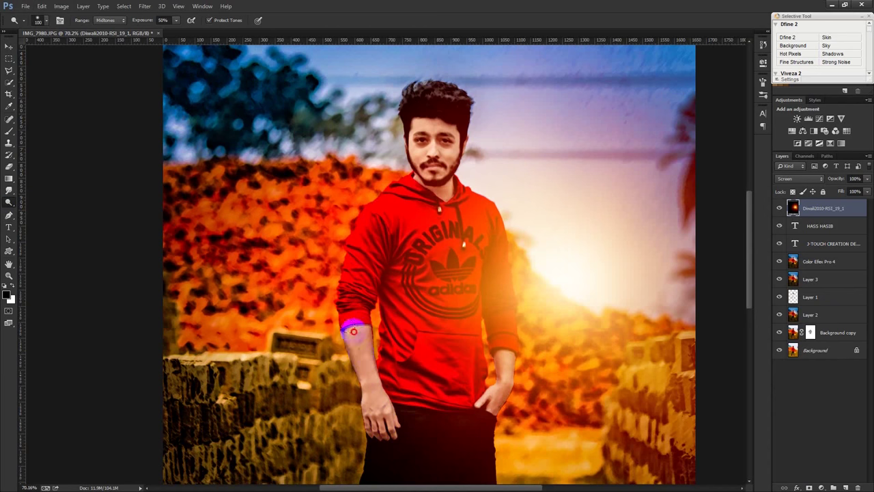
click(822, 263)
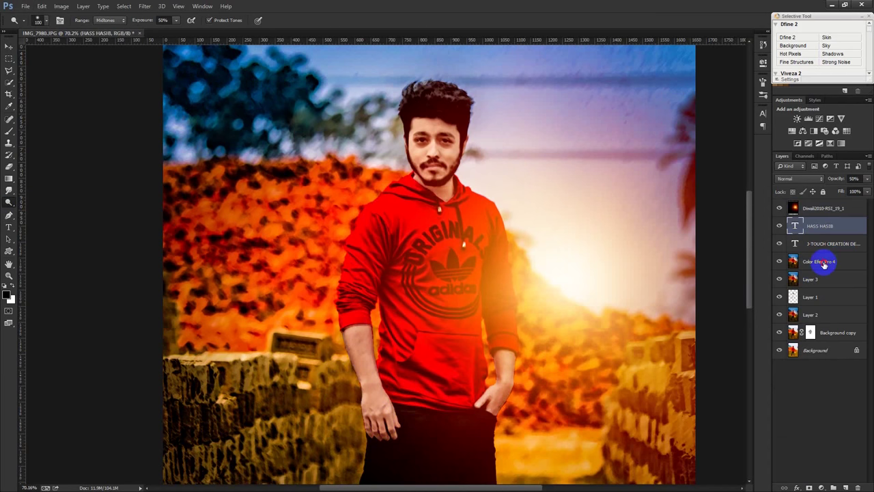
drag(376, 427, 367, 356)
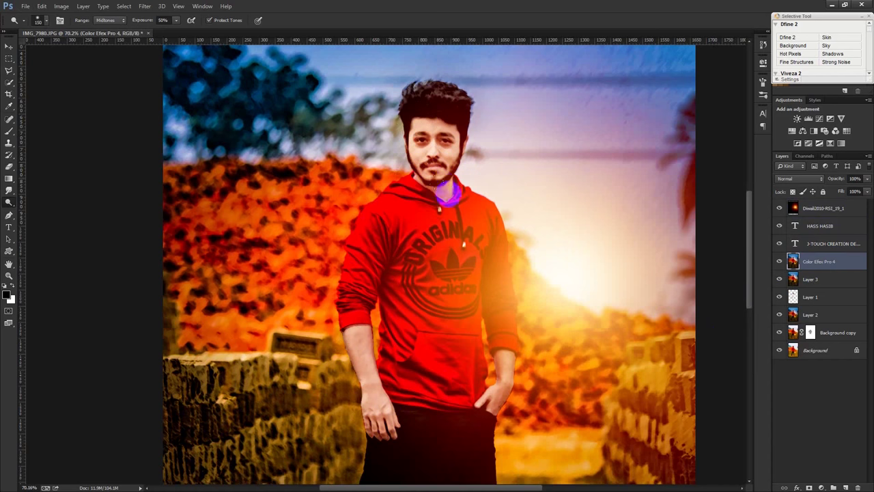
scroll(559, 369, down, 3)
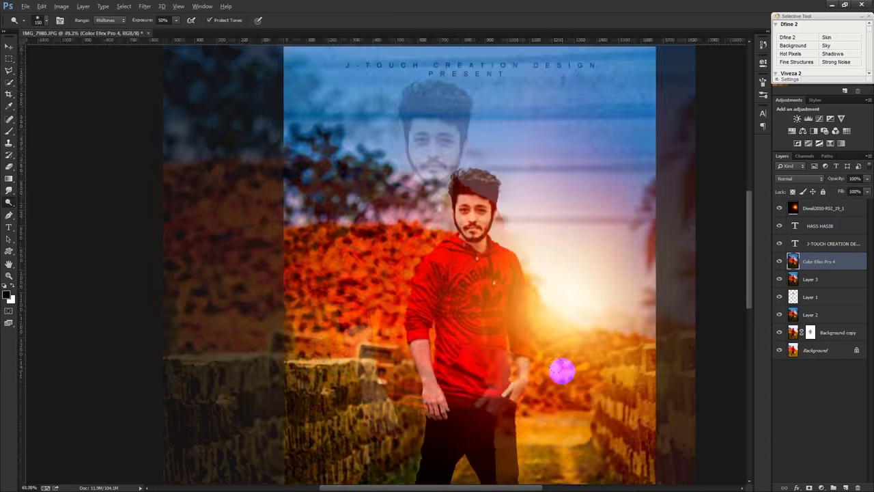
- Zoom out to the whole poster with the Move tool and select the sun-glow layer
click(9, 46)
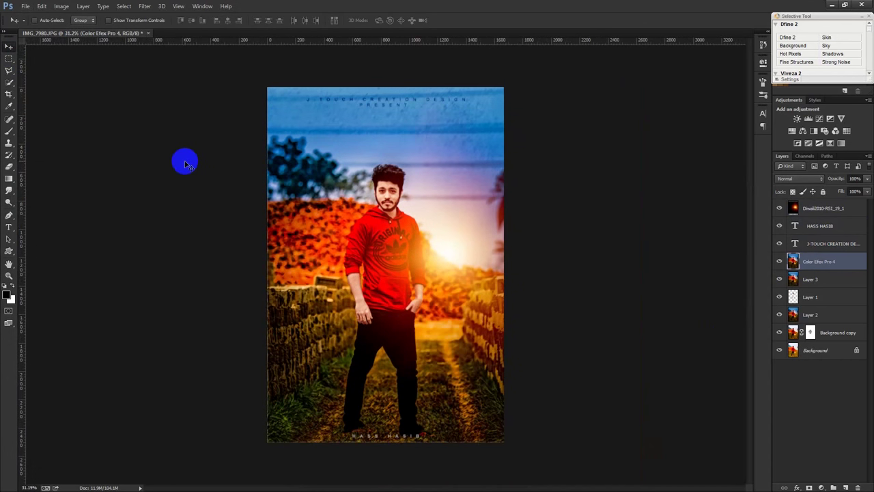
key(ctrl+minus)
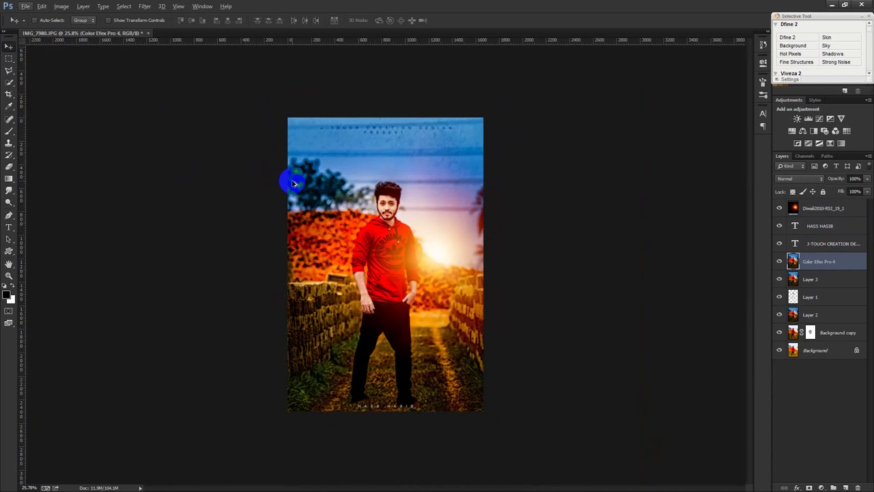
click(294, 183)
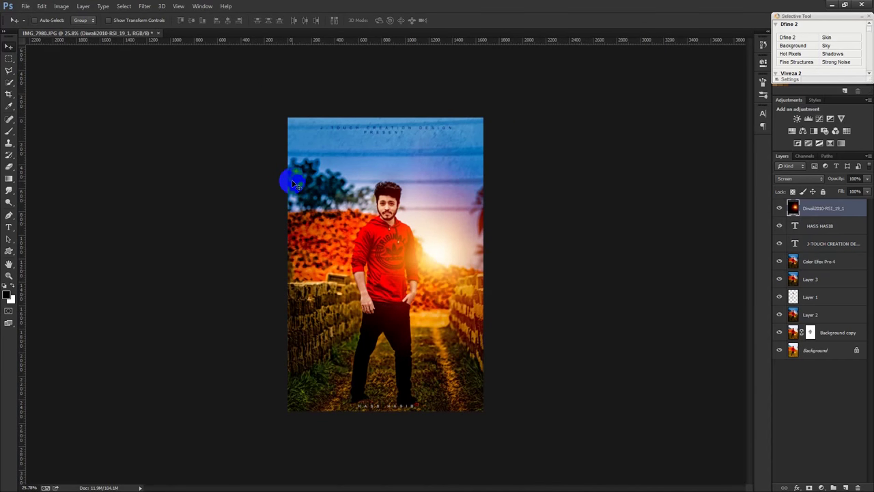